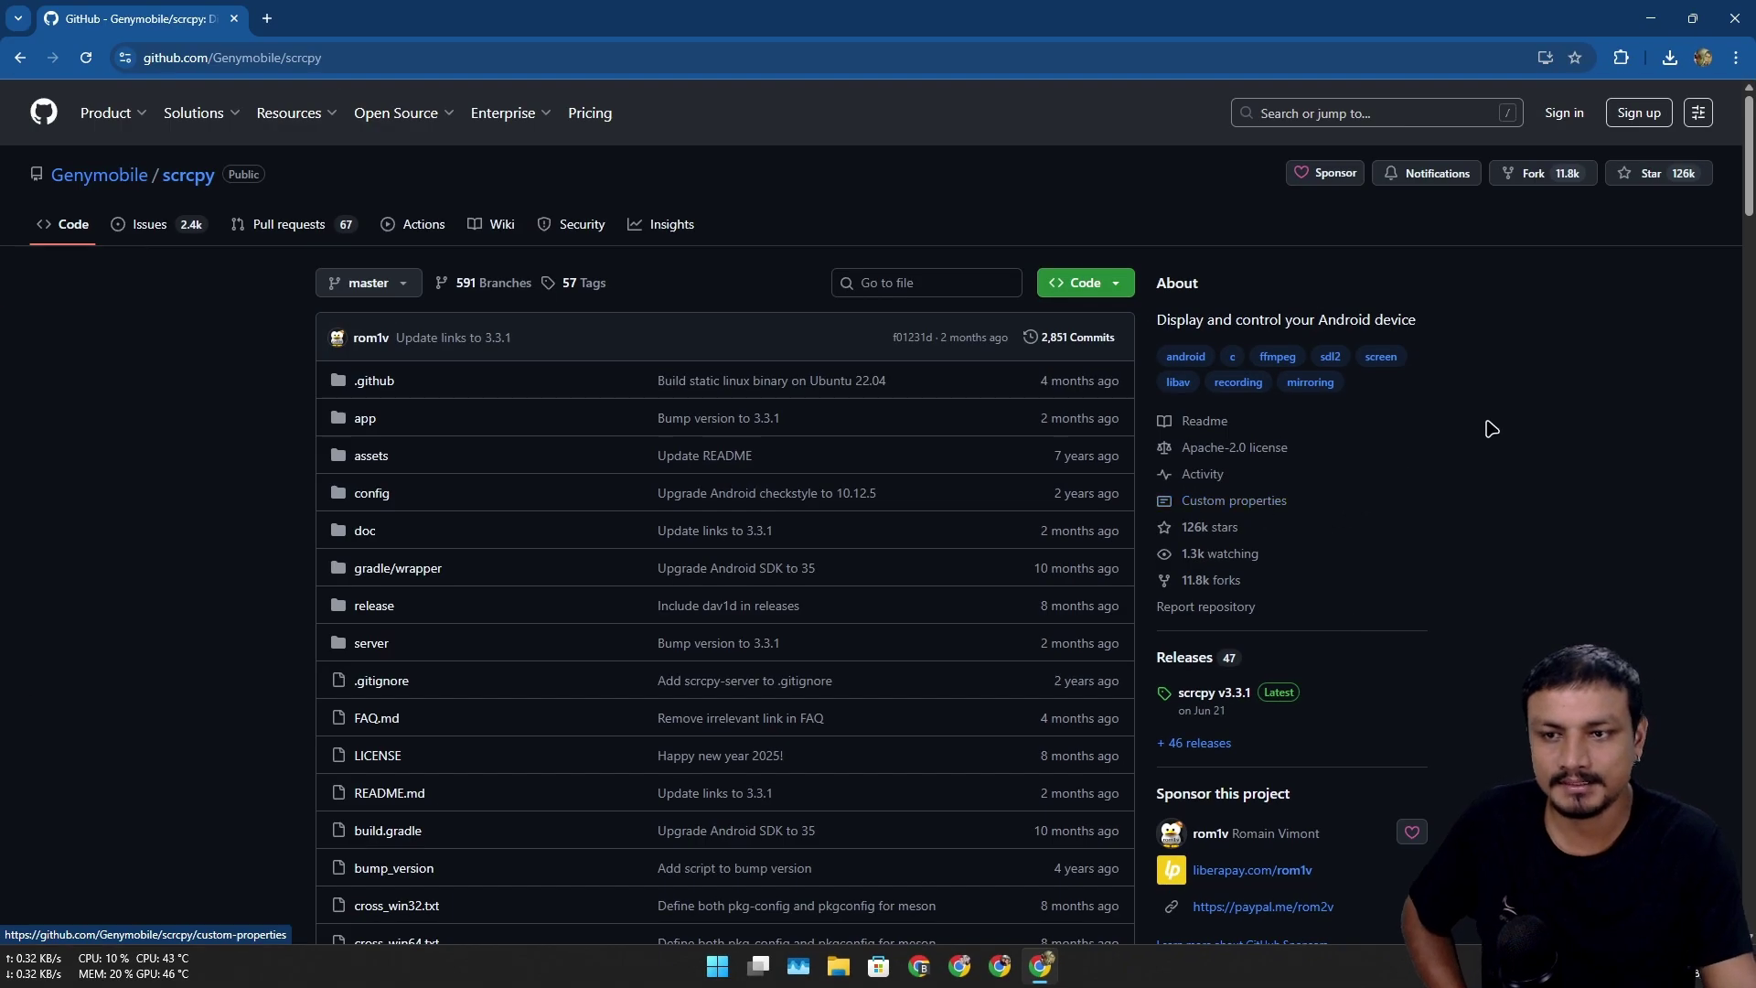
- Browse the scrcpy GitHub repository page and open its Releases page
scroll(1359, 164, down, 3)
scroll(1359, 164, up, 3)
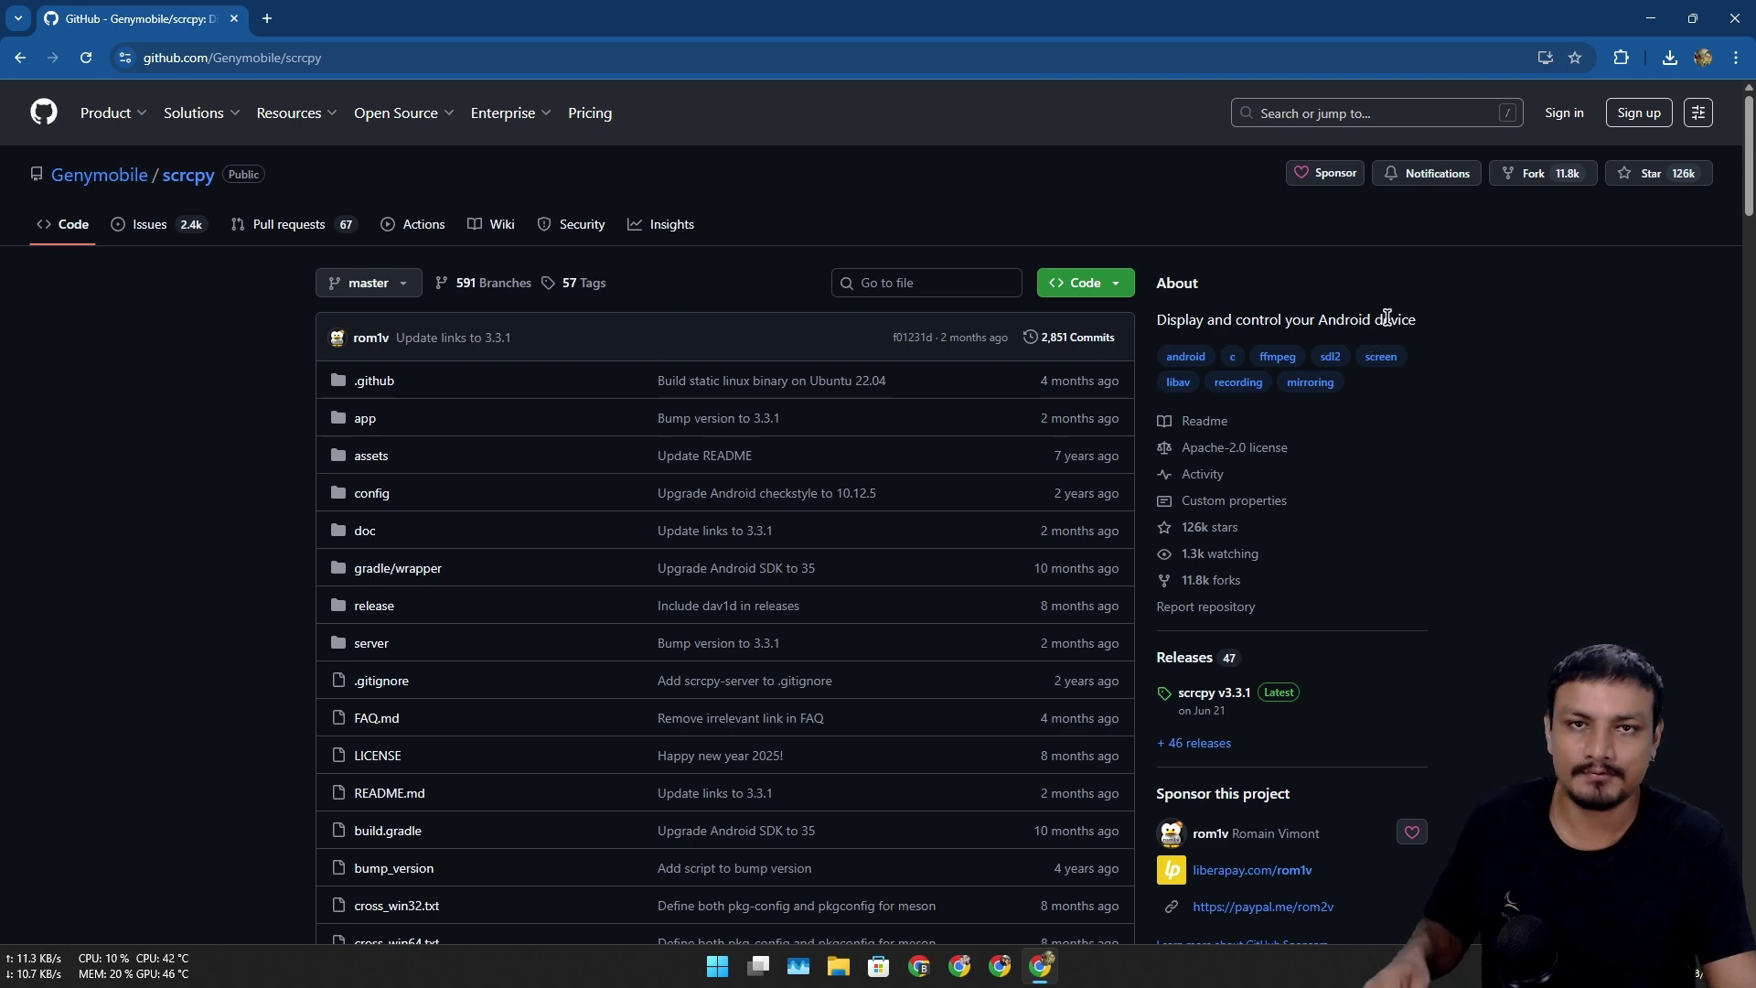
scroll(835, 485, down, 6)
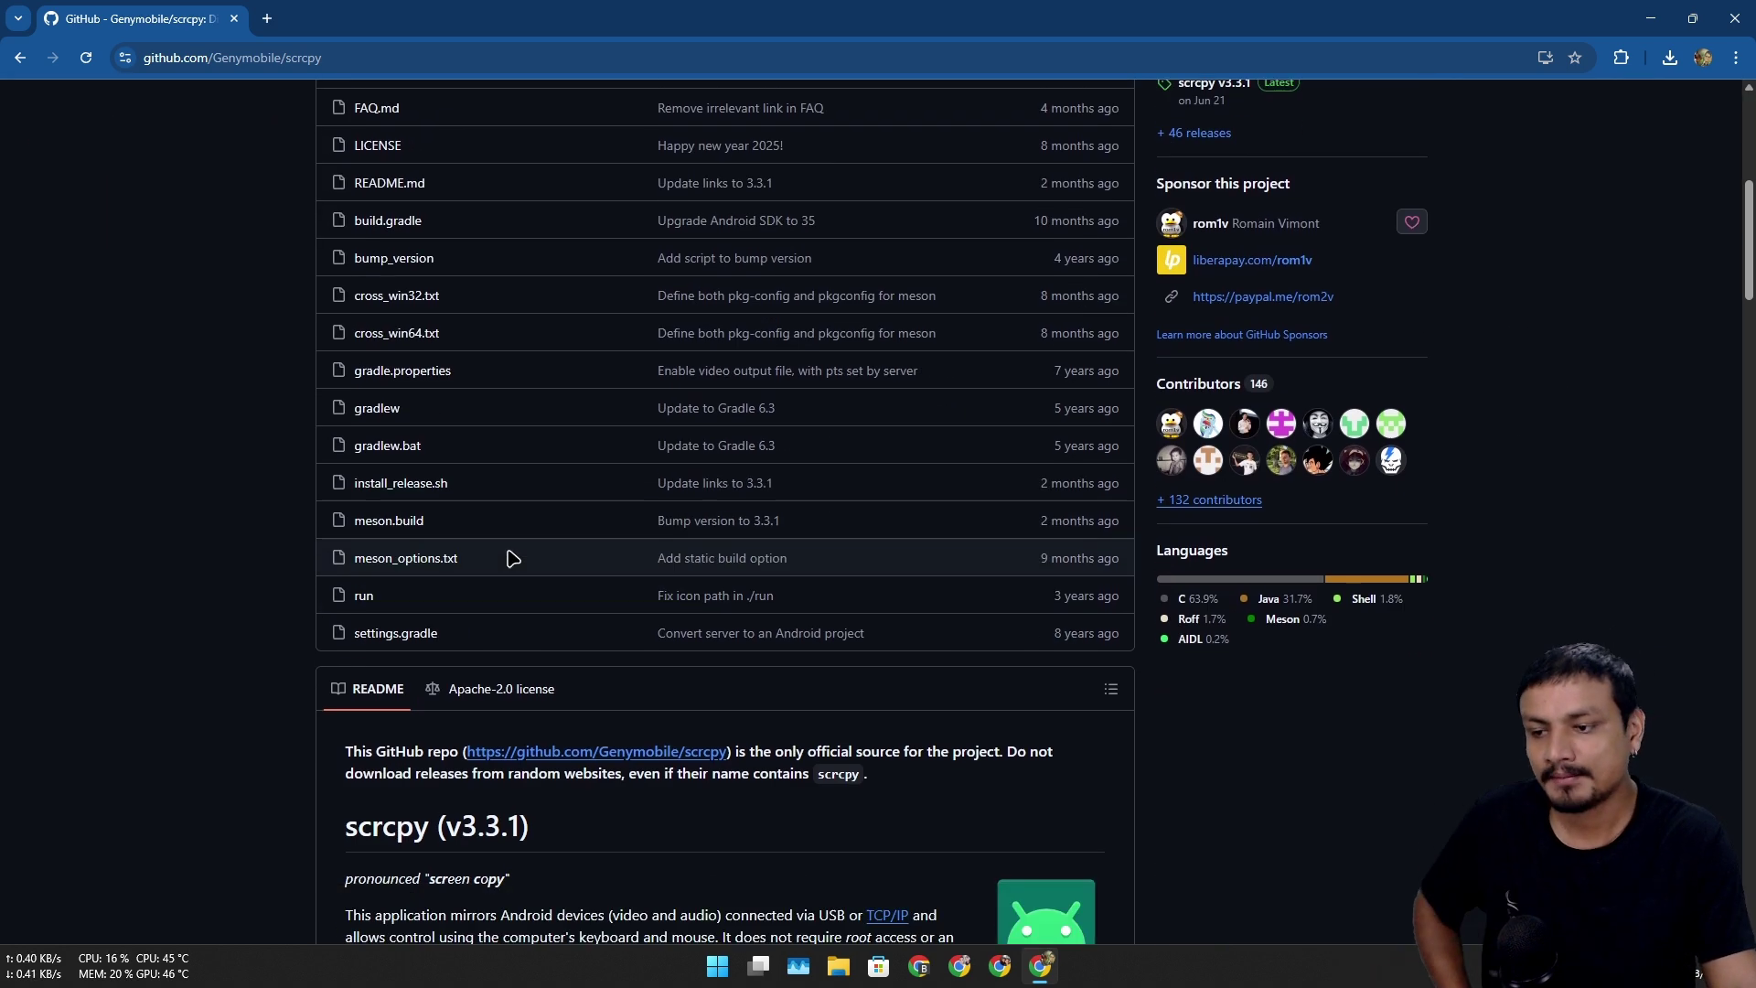
scroll(512, 558, down, 4)
scroll(704, 486, down, 3)
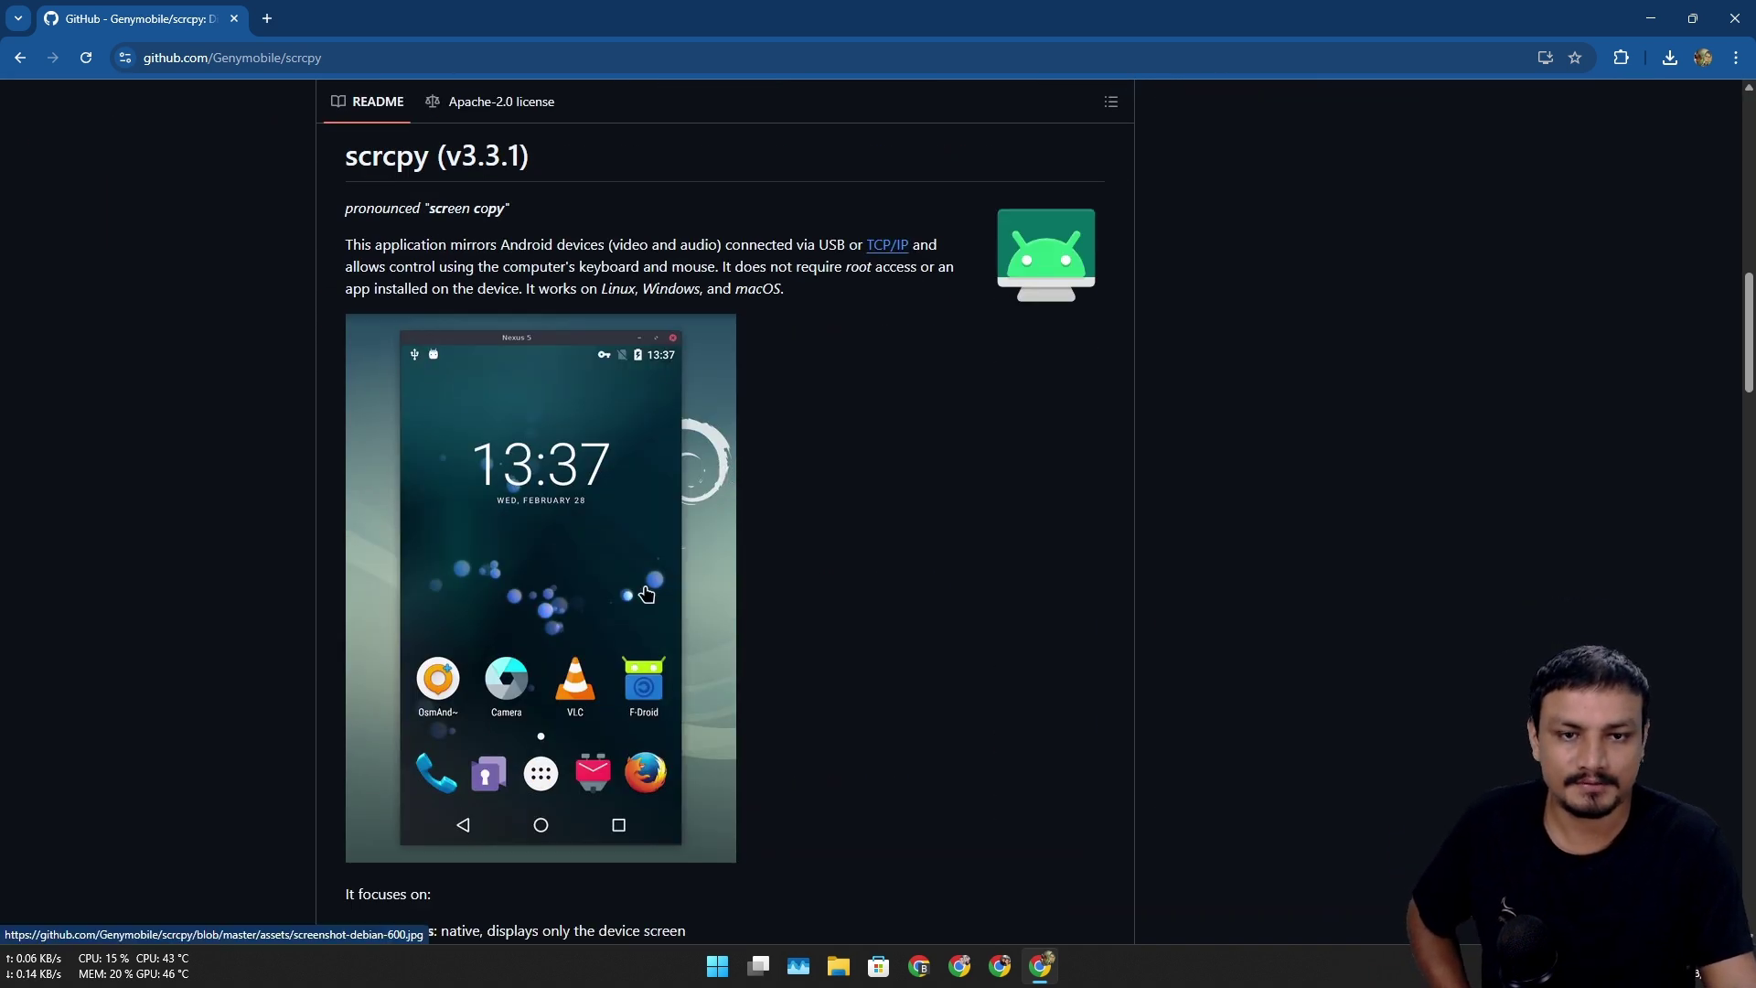
scroll(521, 537, down, 6)
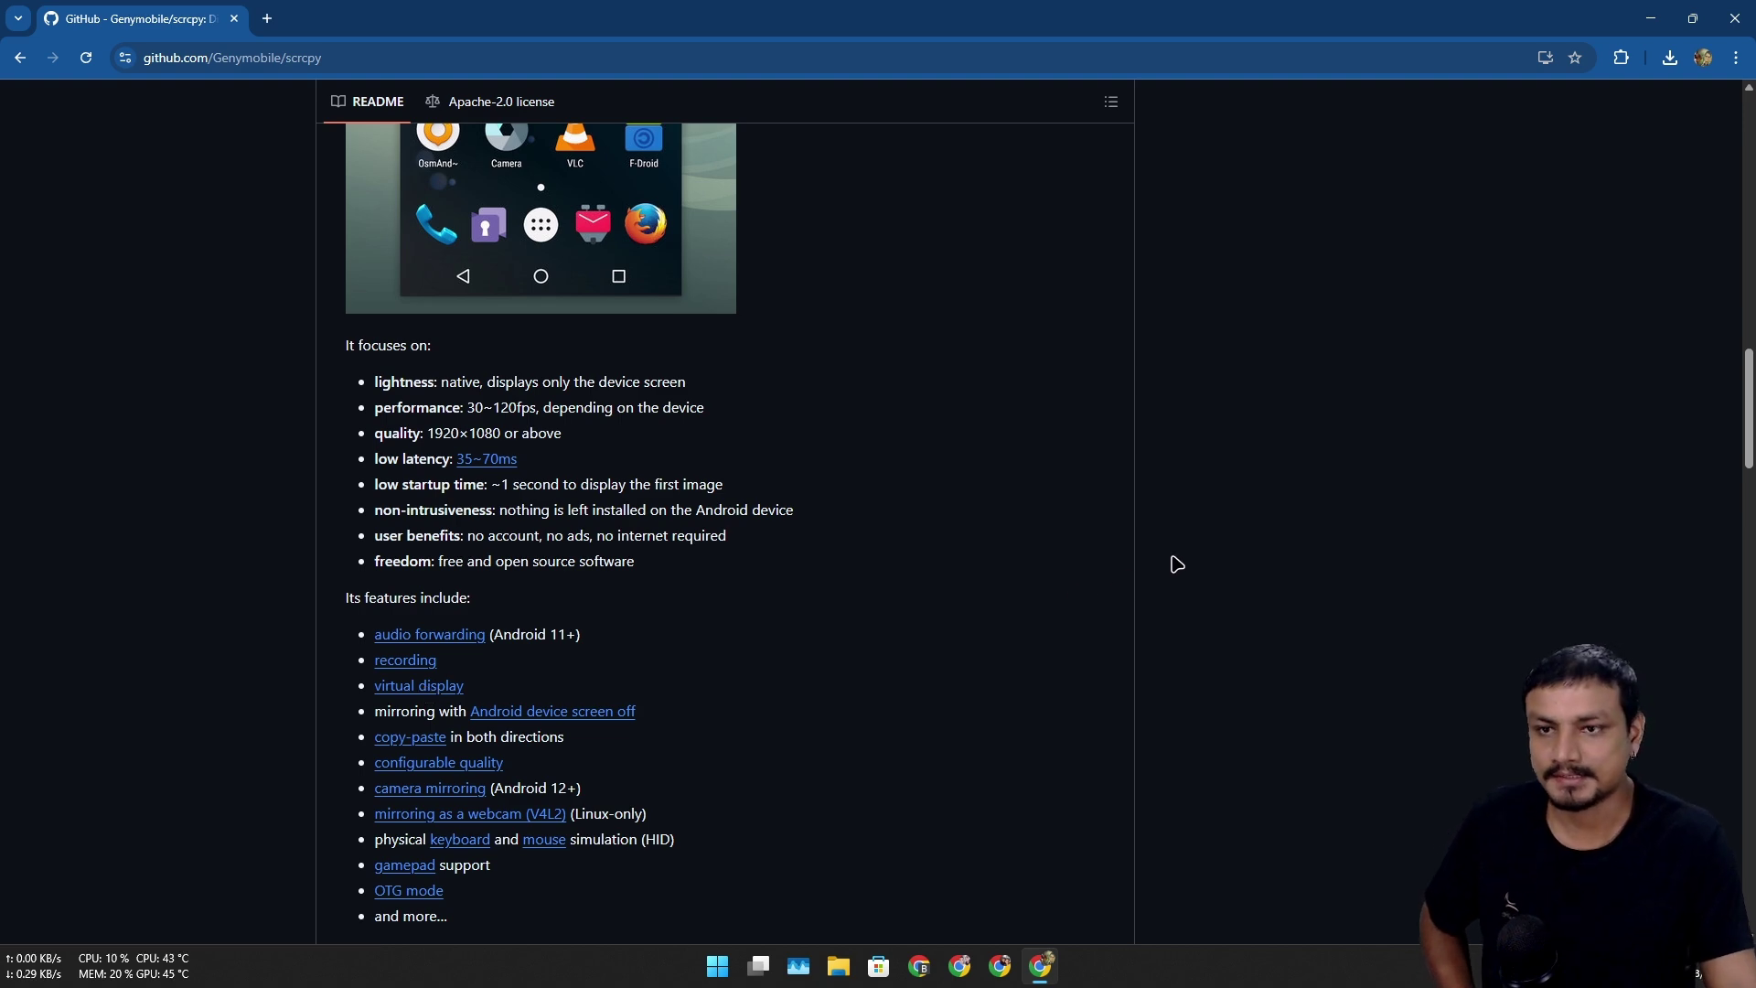
key(Home)
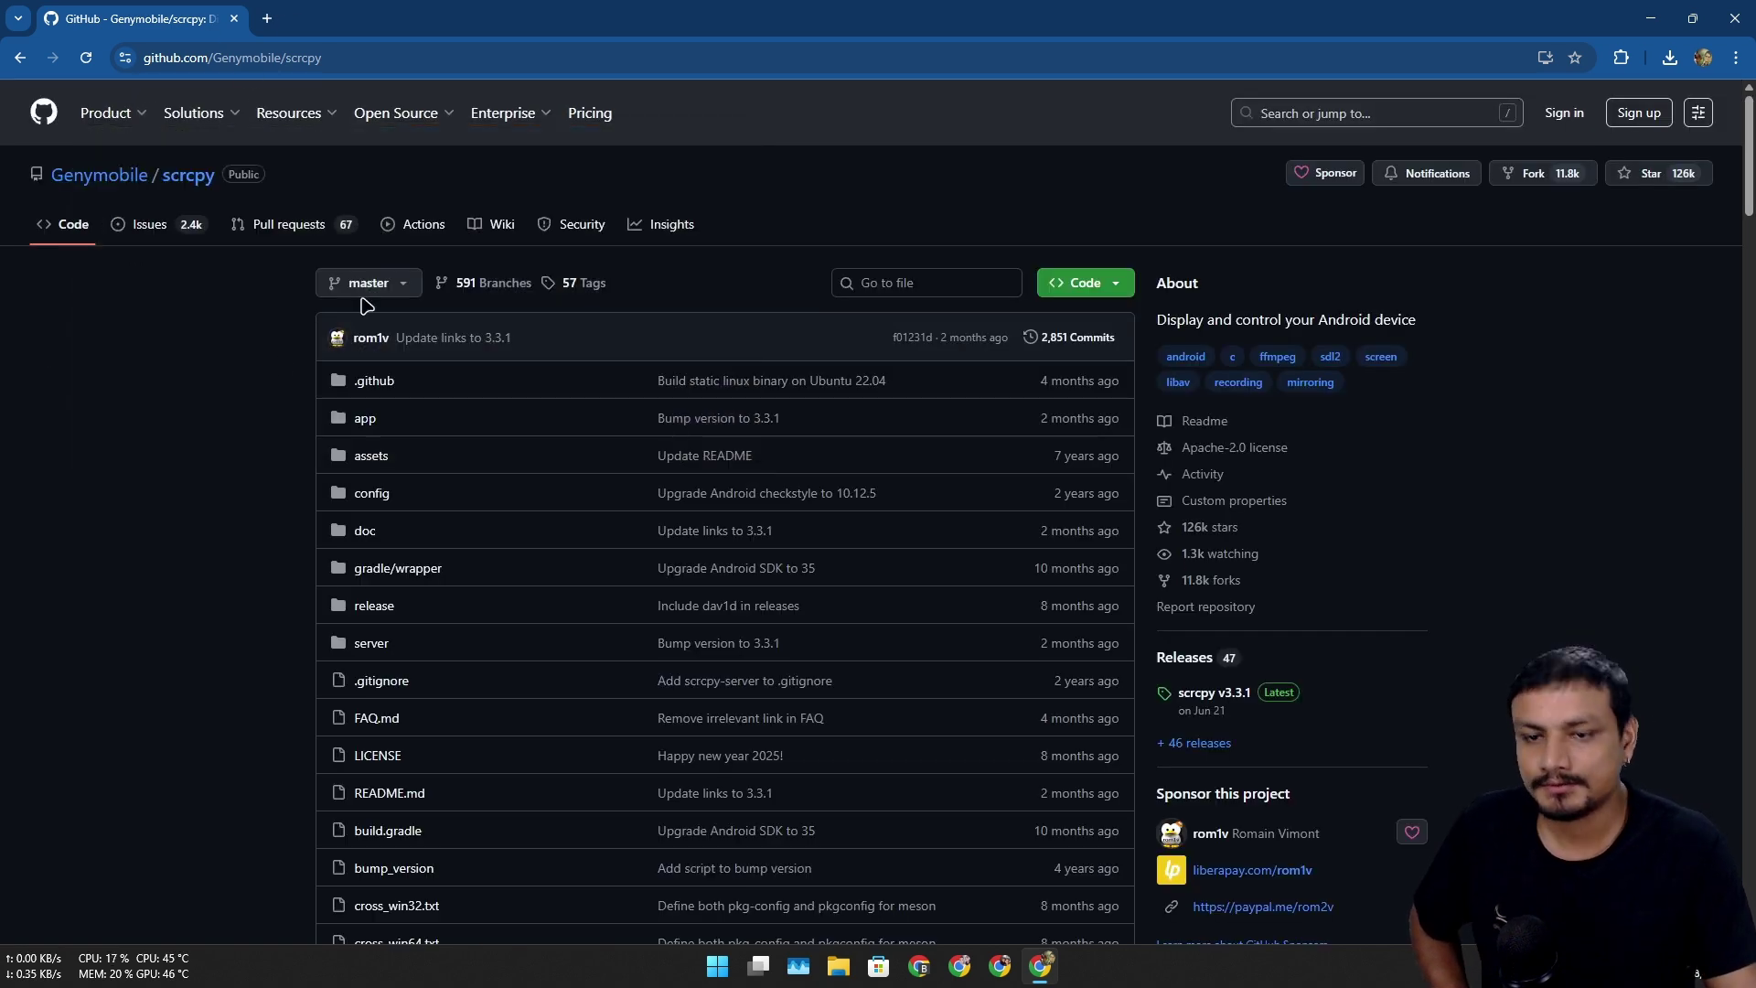
scroll(1624, 515, down, 4)
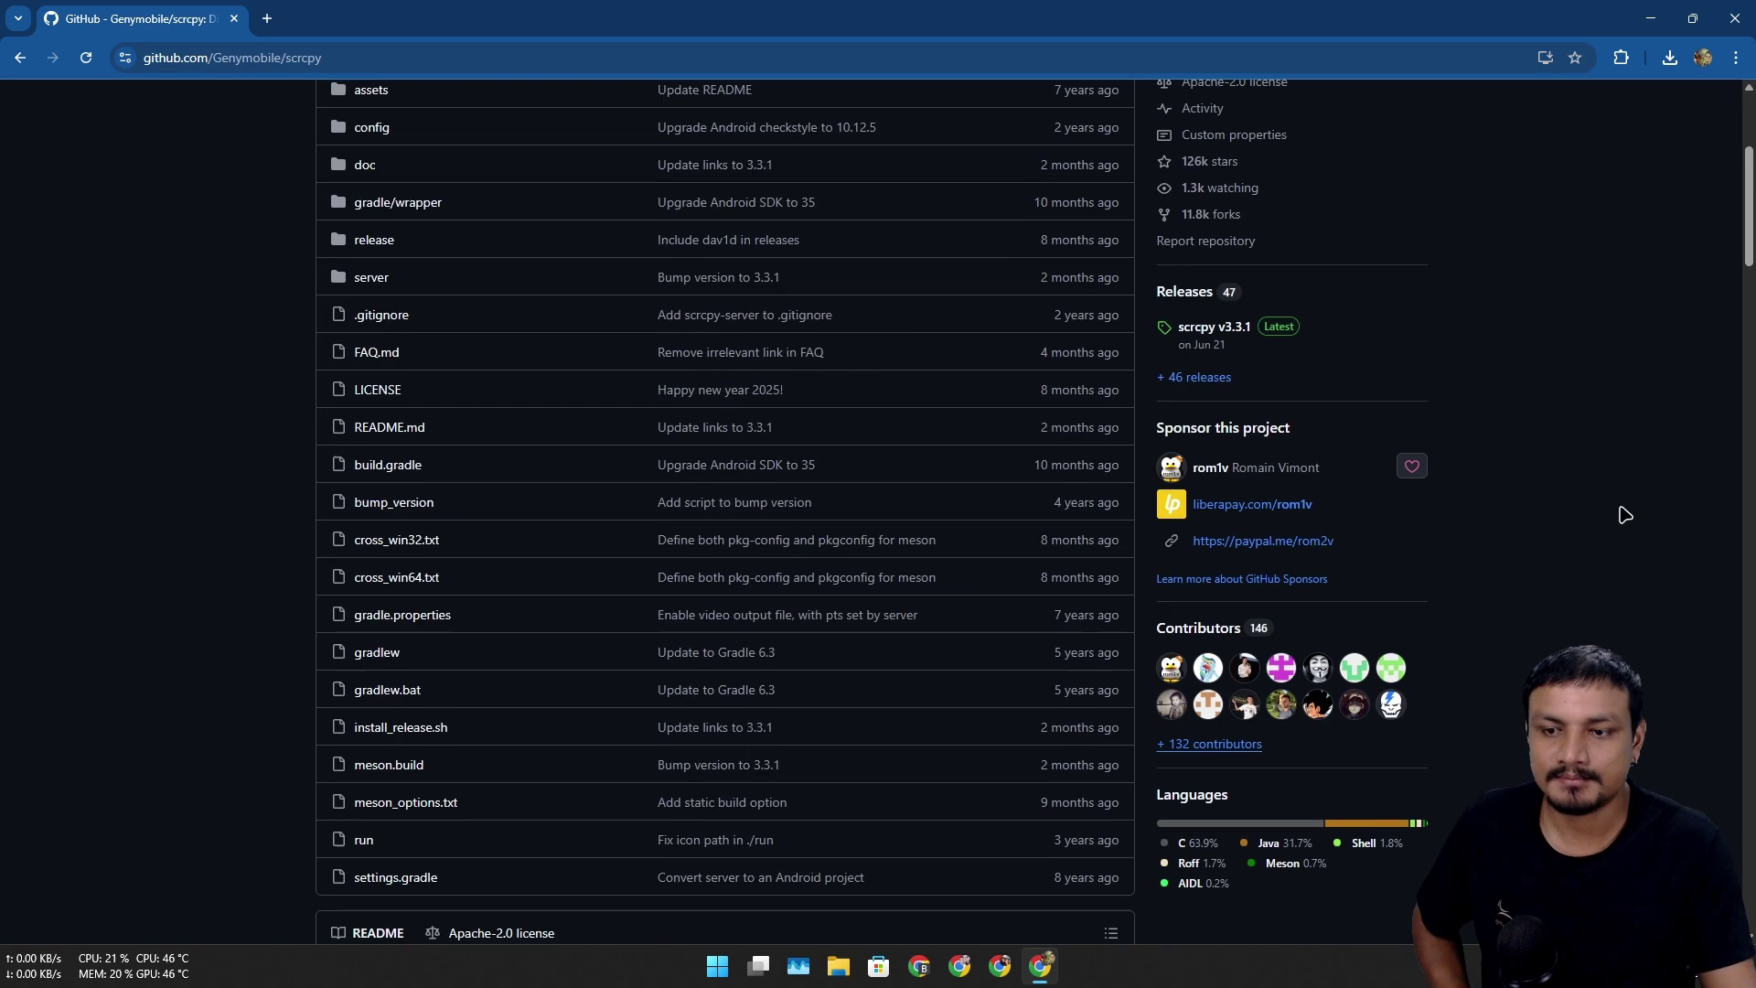
click(1191, 304)
- Download scrcpy-win64-v3.3.1.zip from the release assets, show it in its folder, and close Chrome
scroll(533, 517, down, 10)
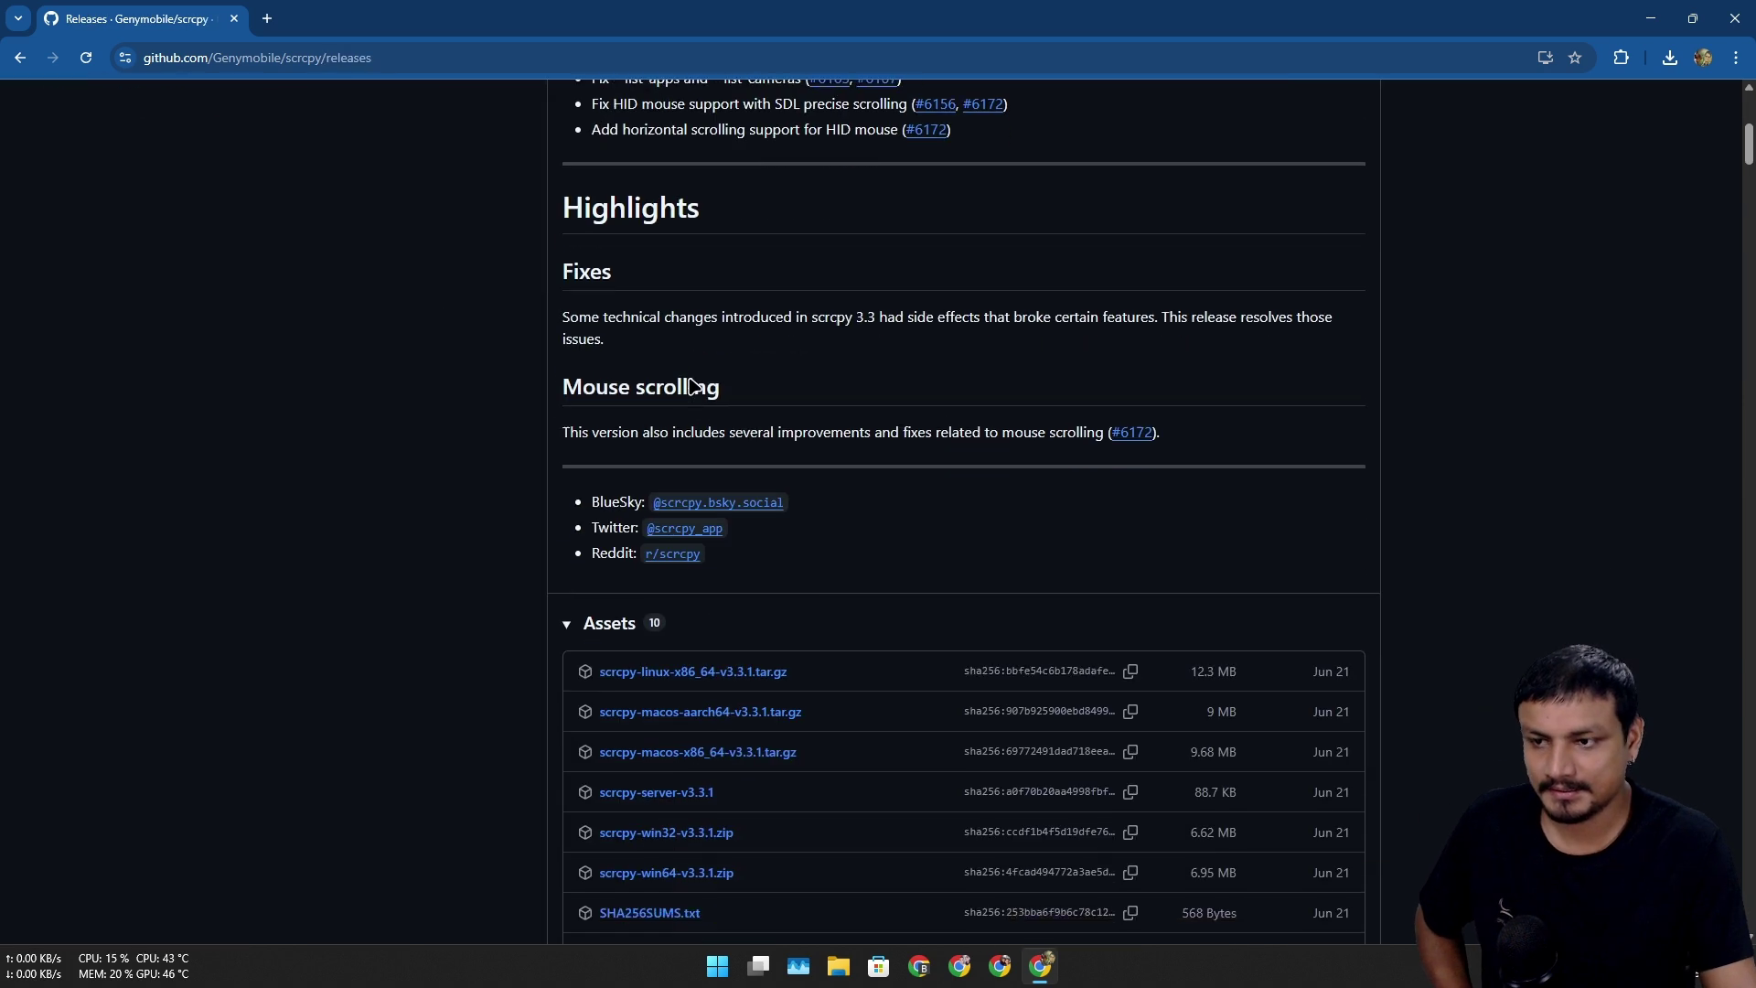
scroll(722, 554, down, 1)
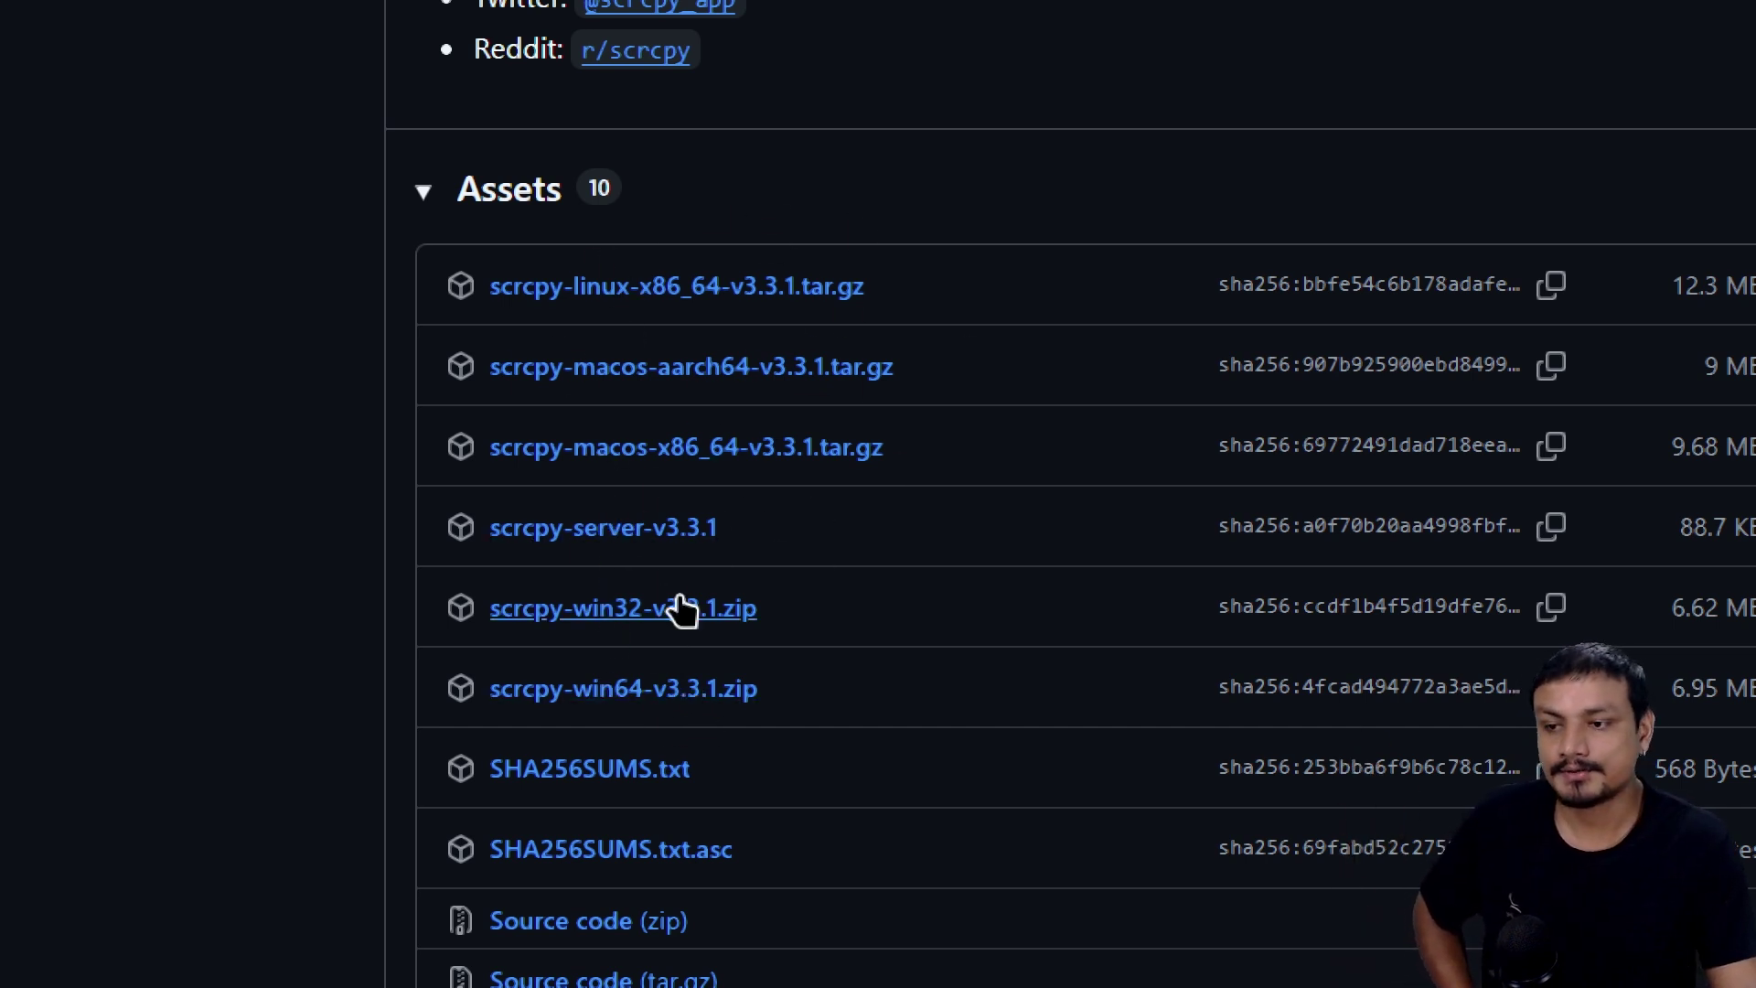
scroll(682, 608, up, 1)
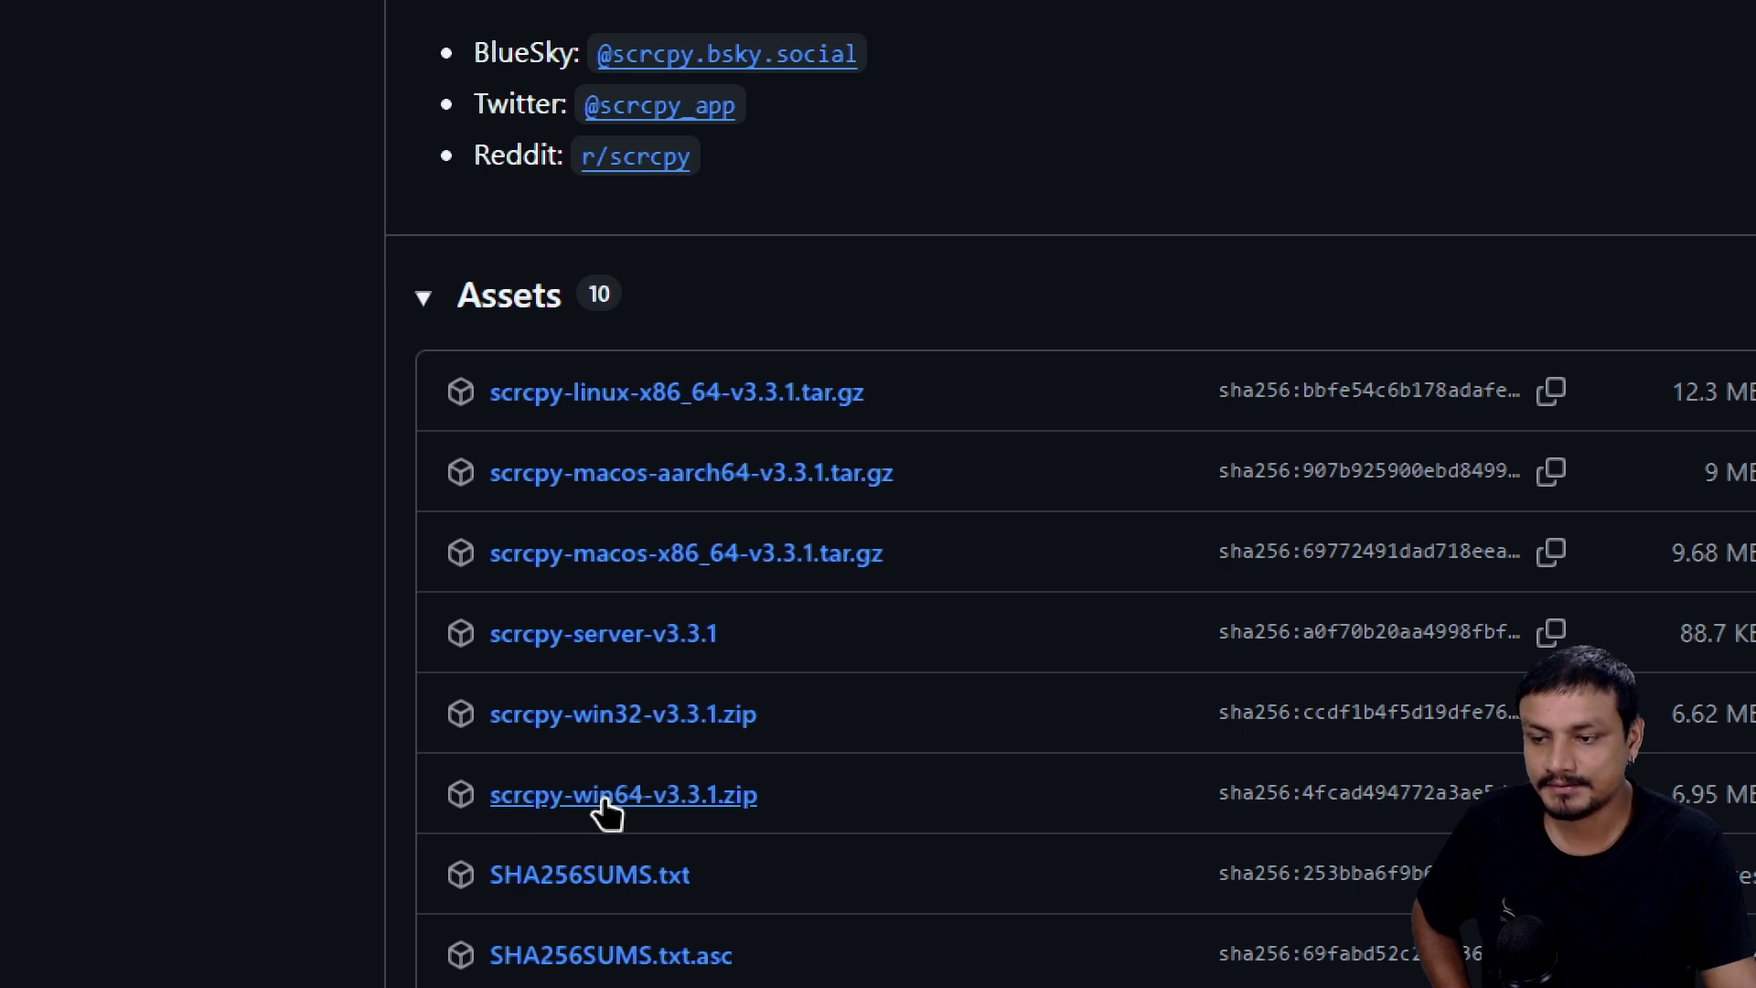
click(605, 805)
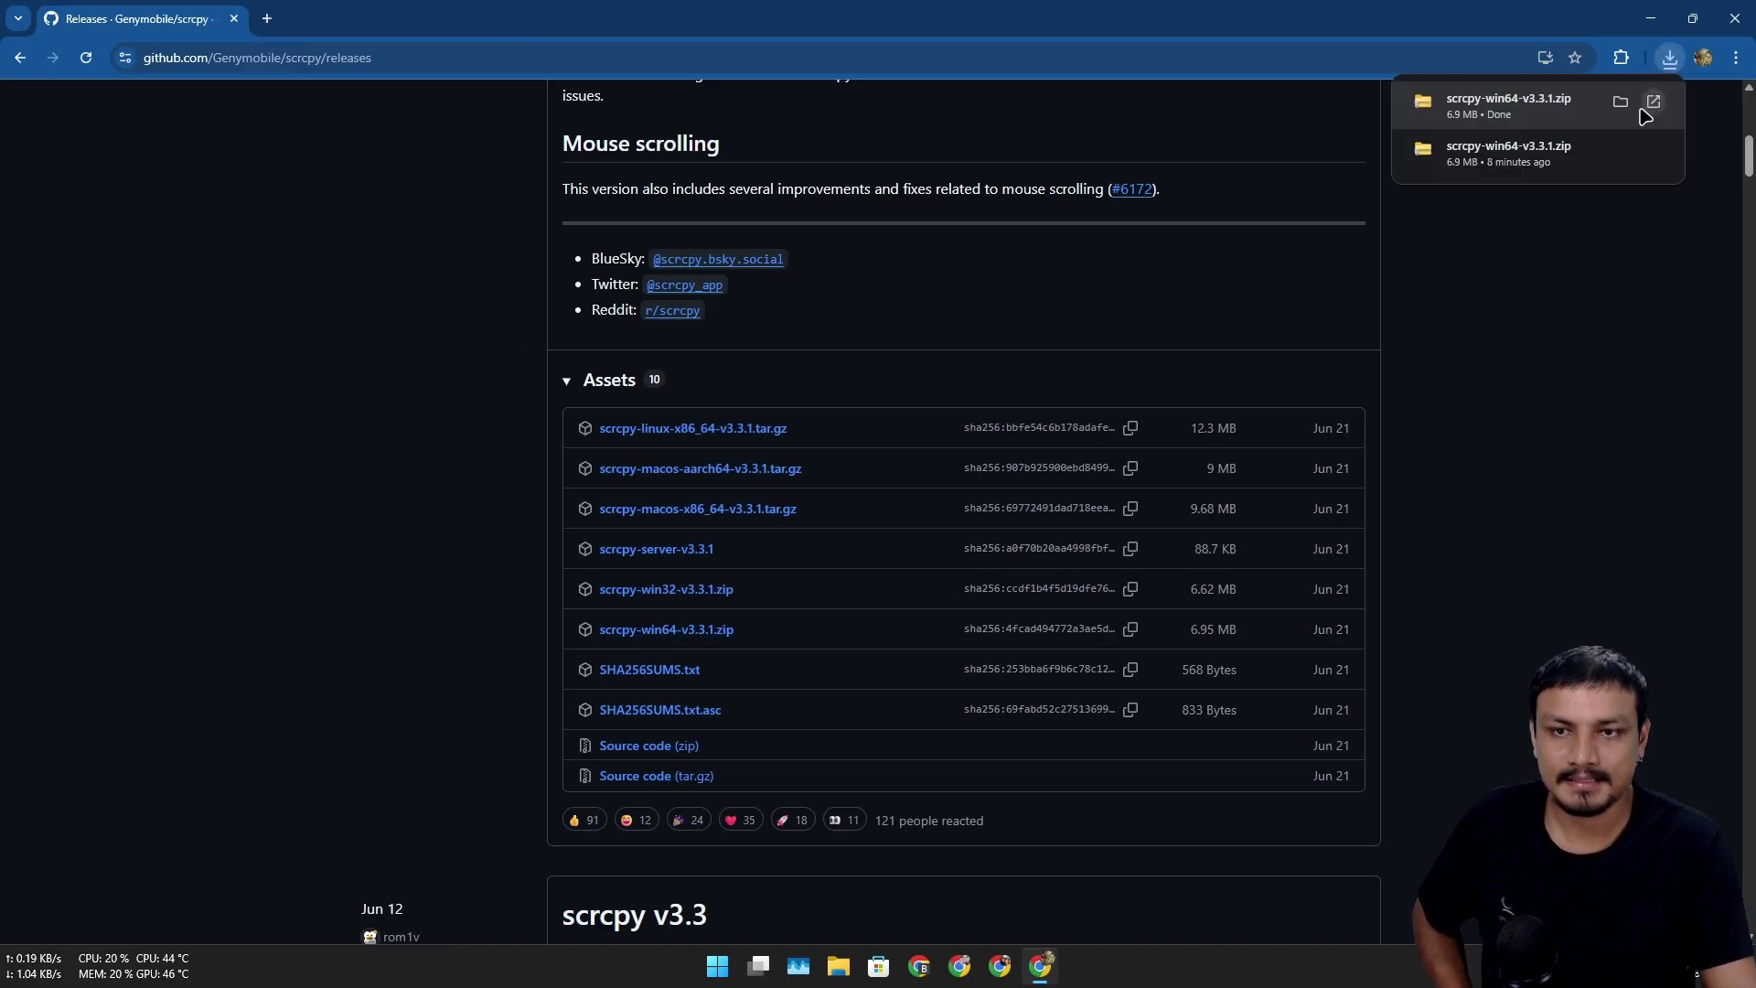
click(1634, 103)
click(1735, 18)
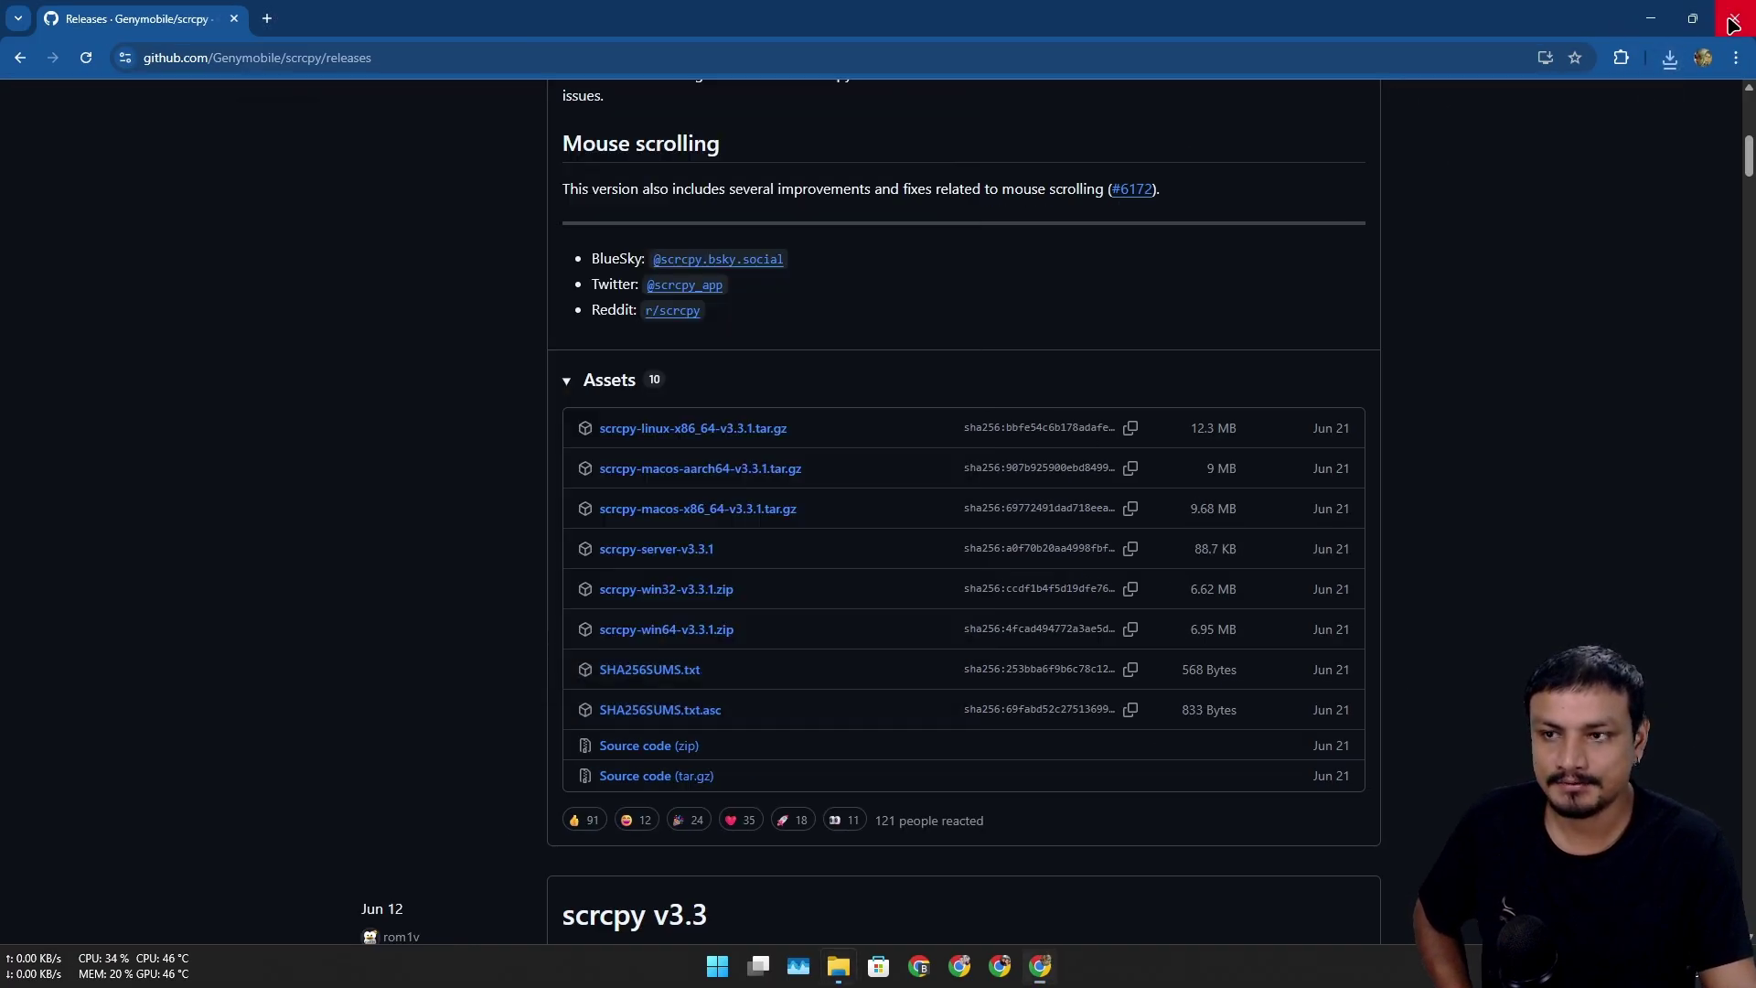
- Extract the scrcpy v3.3.1 zip into its own folder with NanaZip
right_click(441, 305)
mouse_move(533, 363)
click(768, 426)
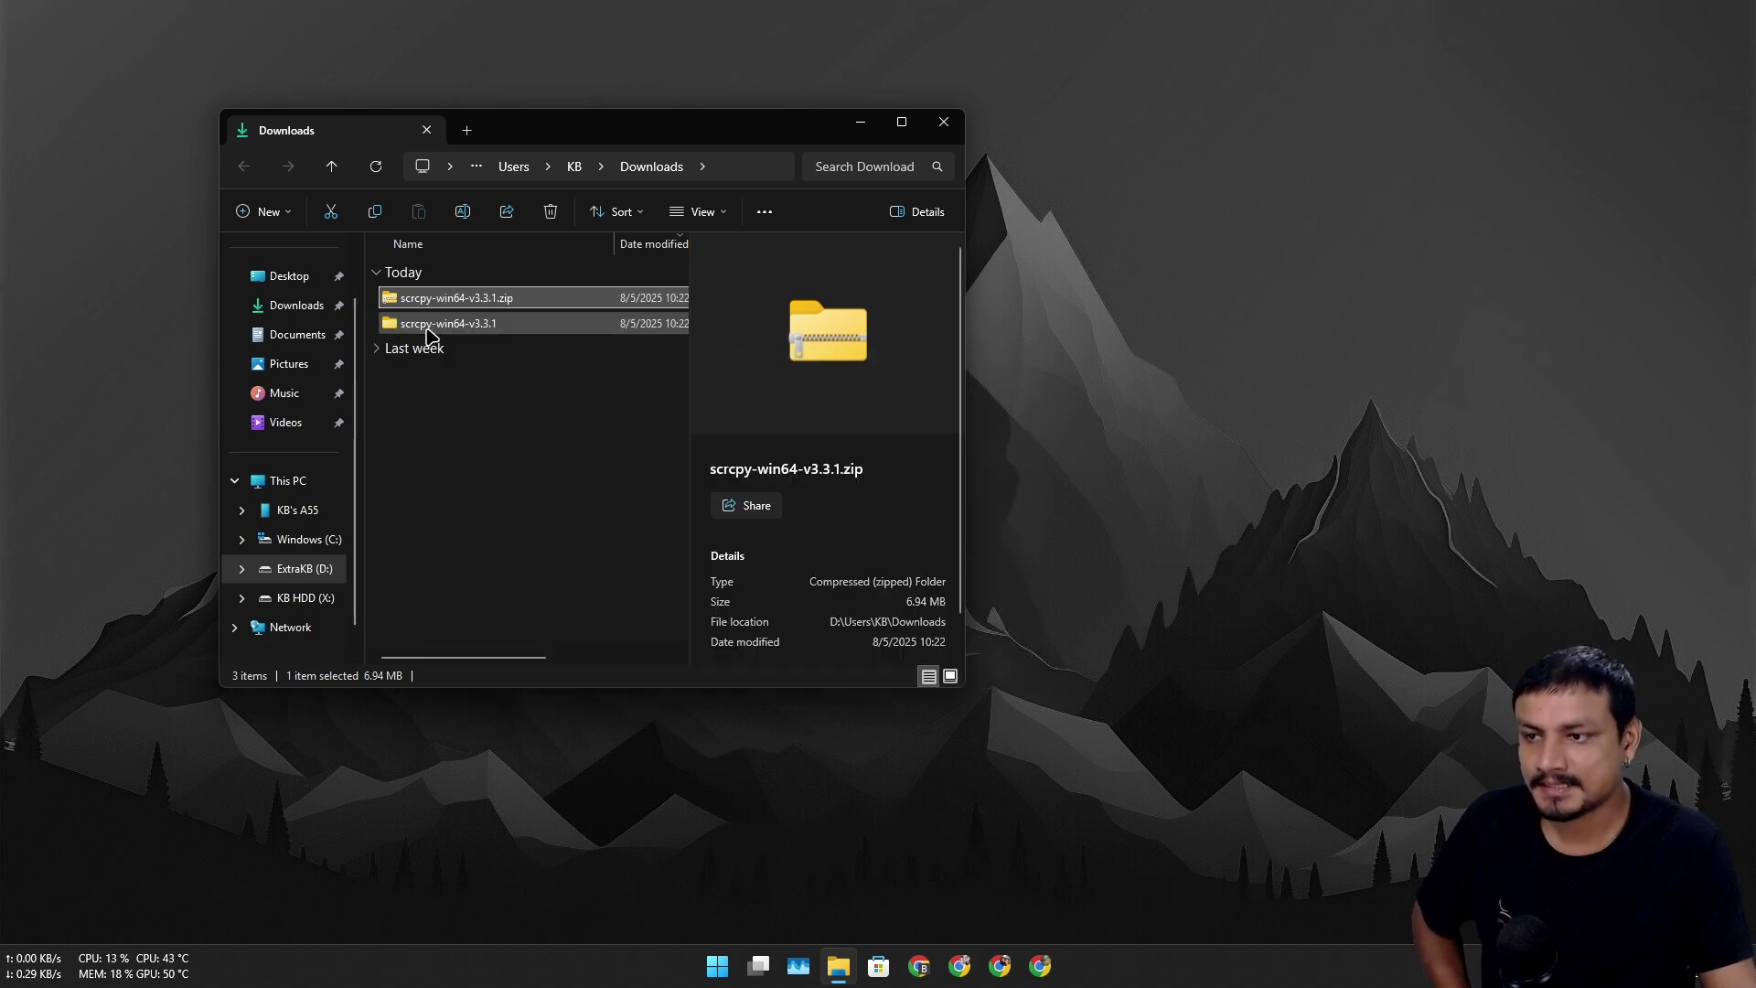
- Open the scrcpy-win64-v3.3.1 folder, launch scrcpy.exe, and minimize the folder to reveal the phone mirror
double_click(445, 327)
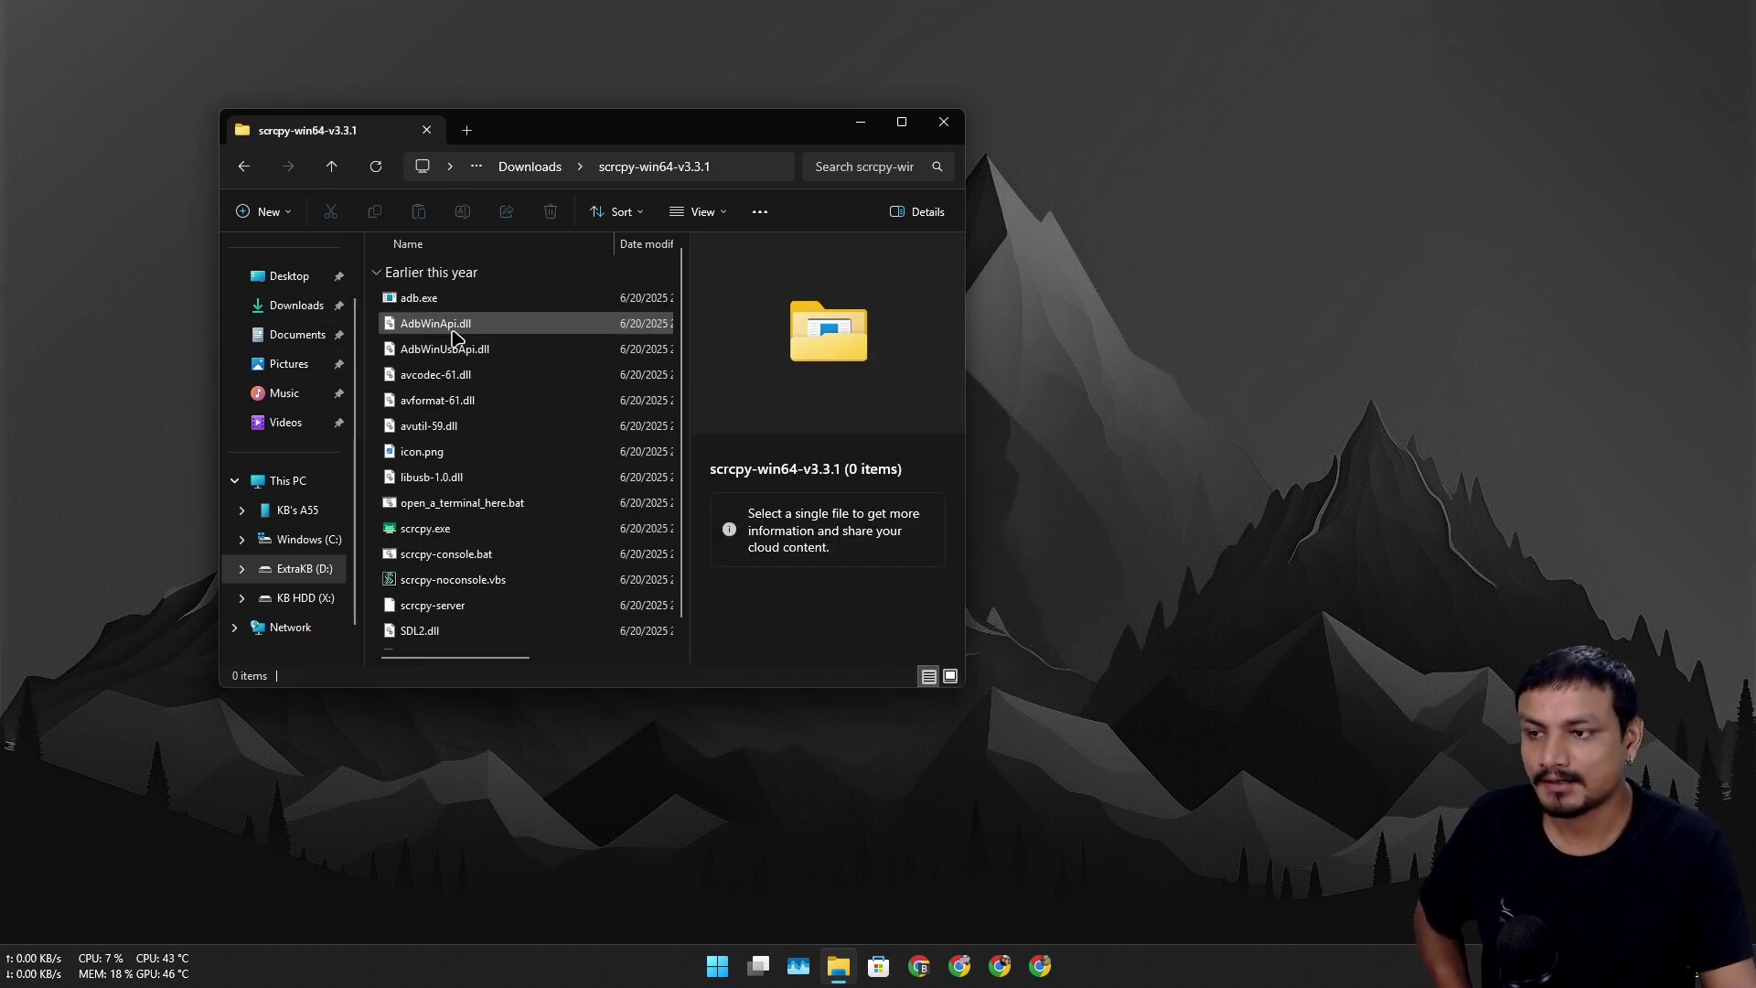
click(512, 507)
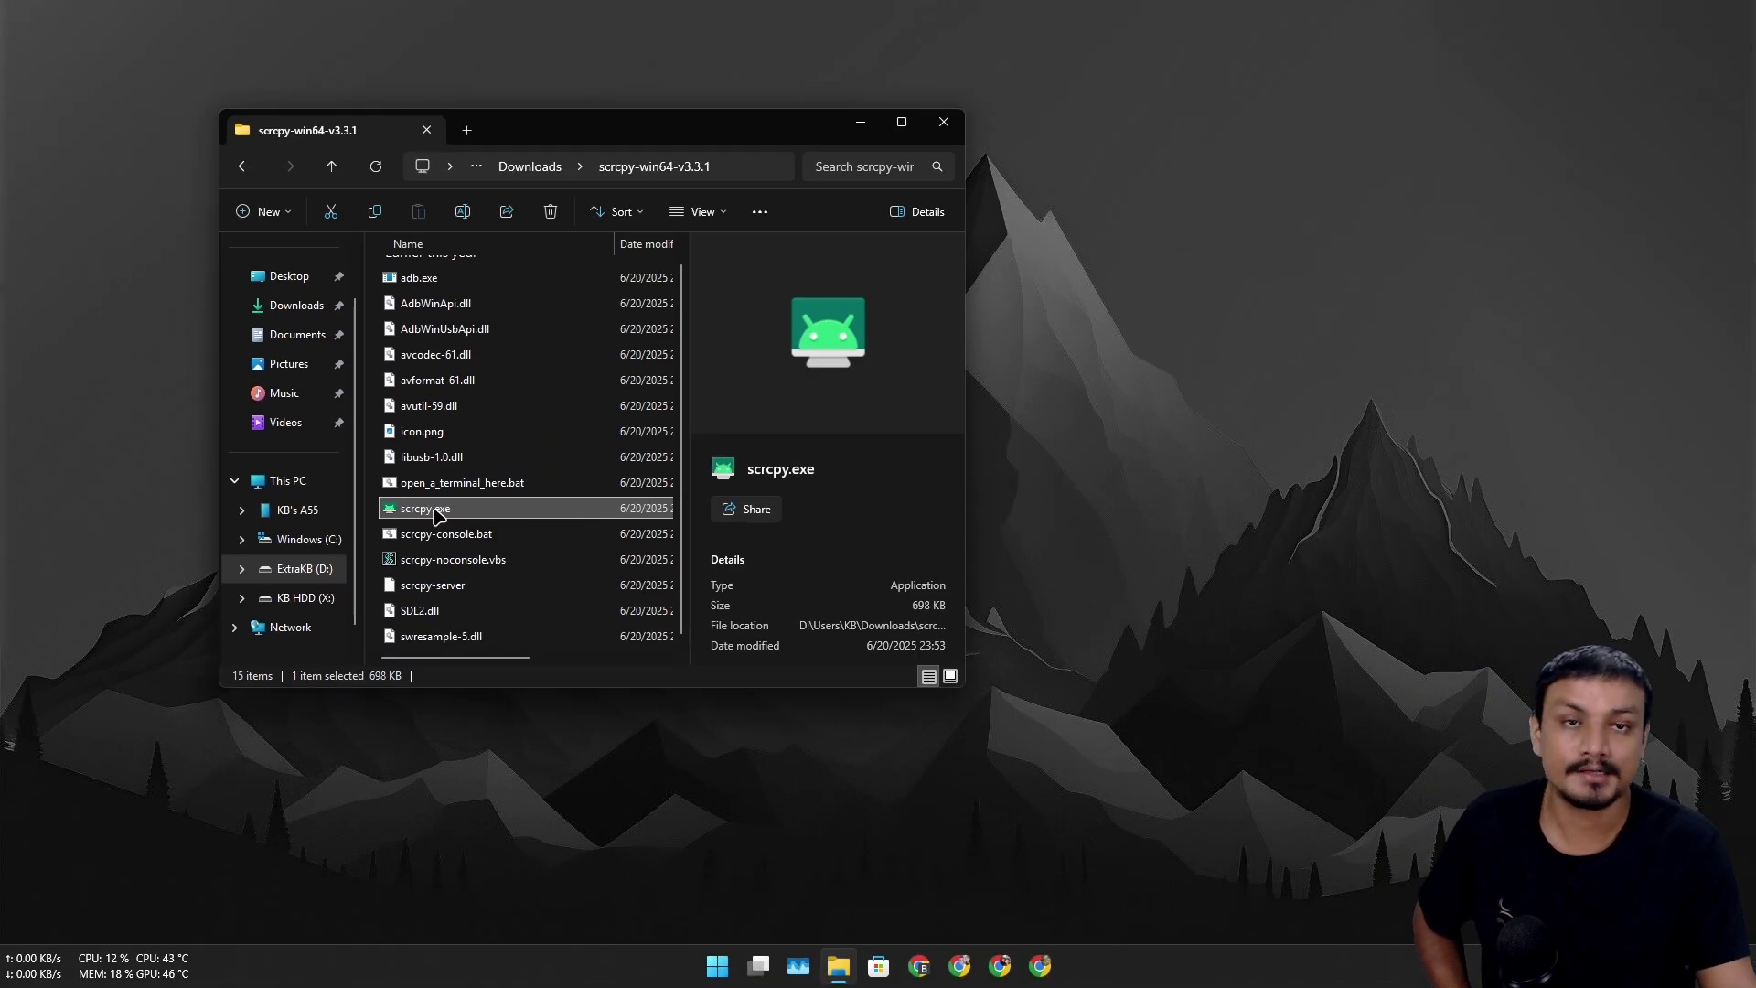
double_click(437, 512)
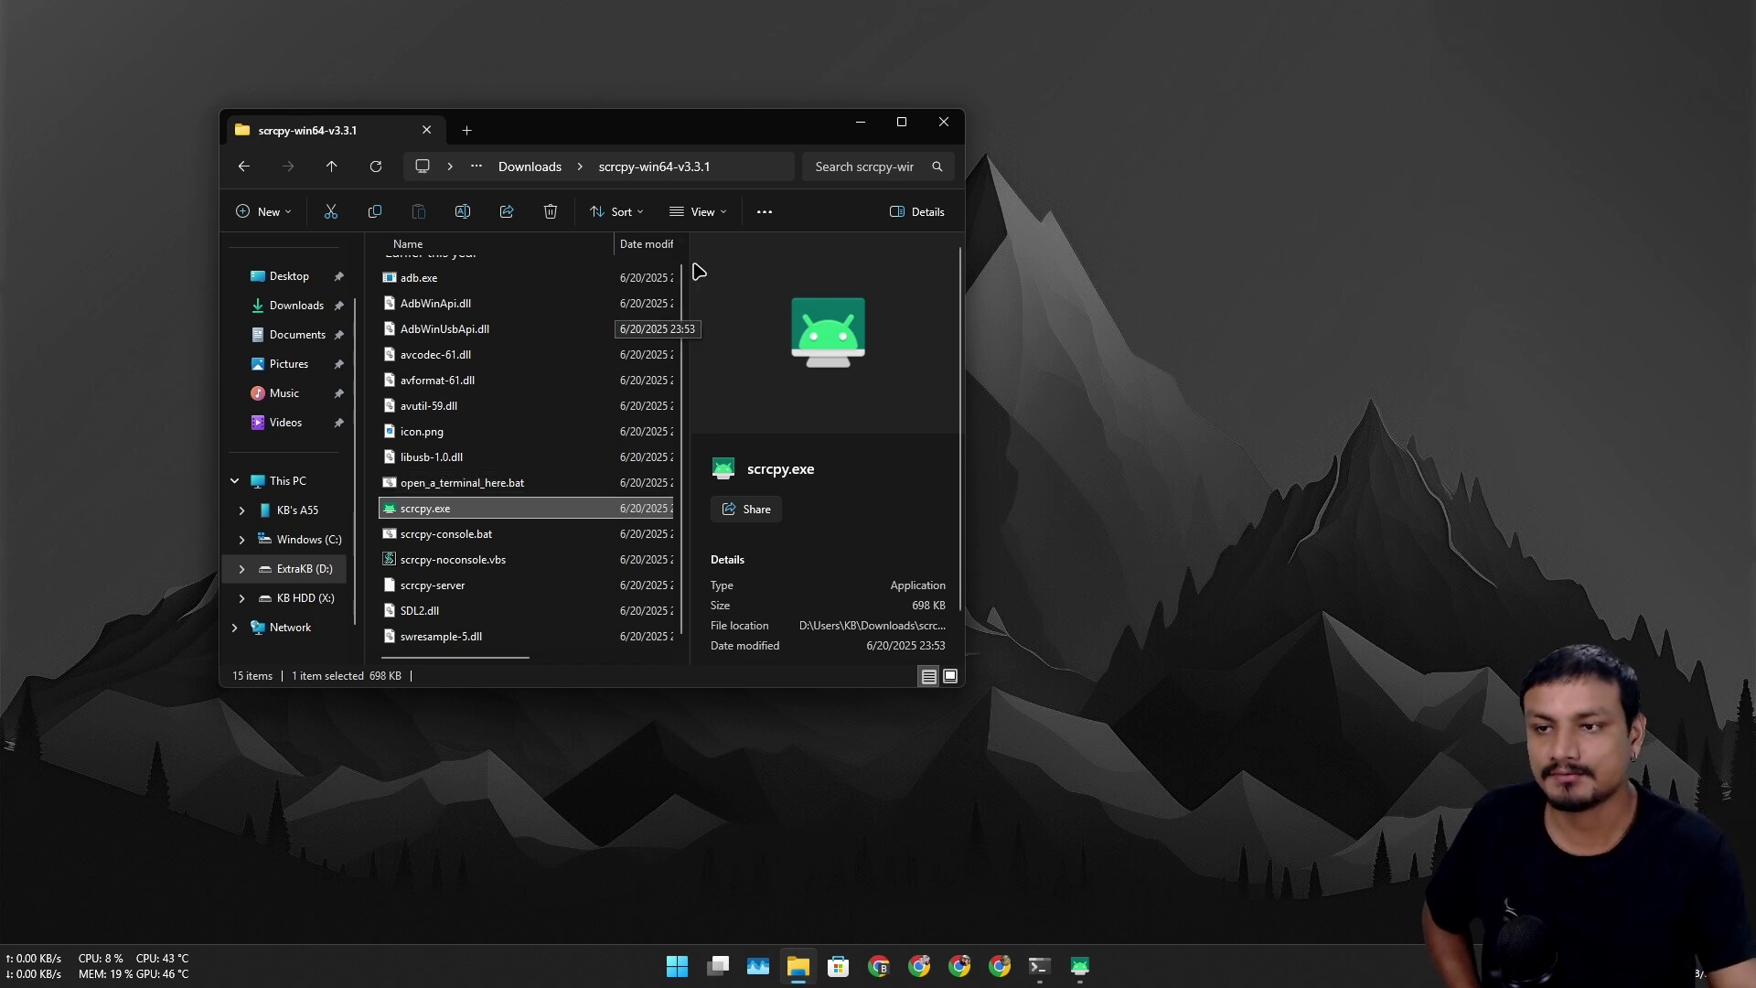
click(860, 122)
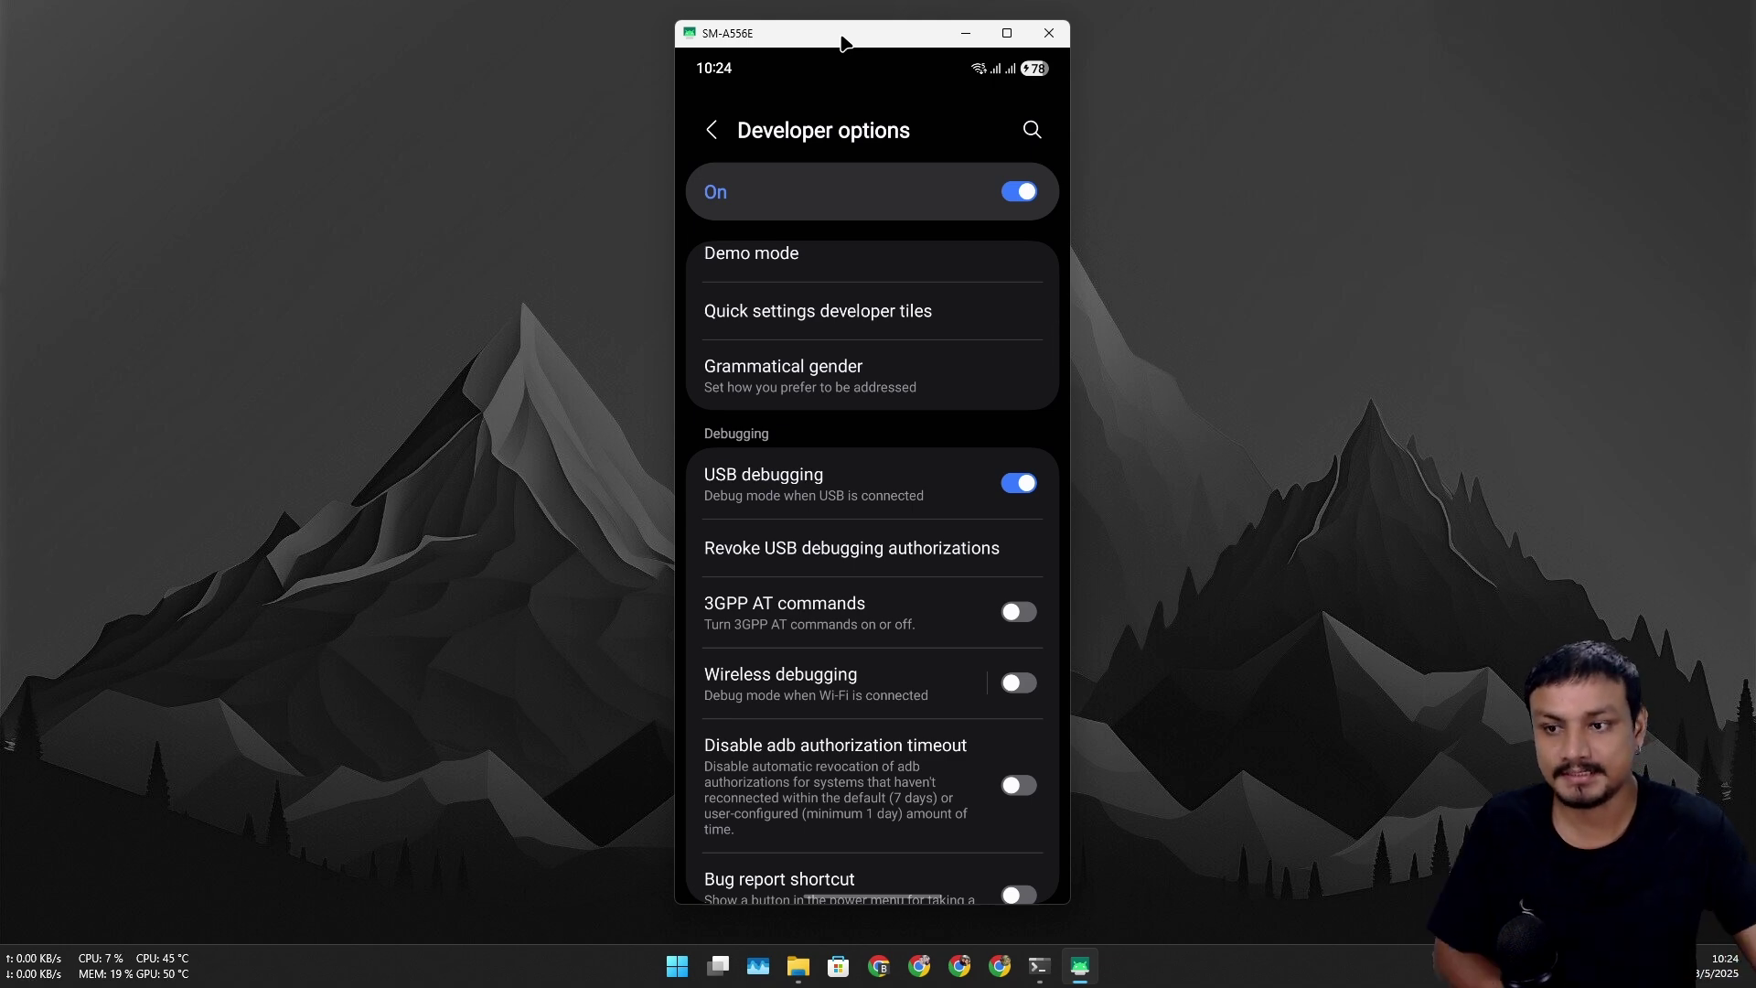
- After reviewing the phone's Developer options, restore the scrcpy-win64-v3.3.1 folder window from the taskbar
click(799, 966)
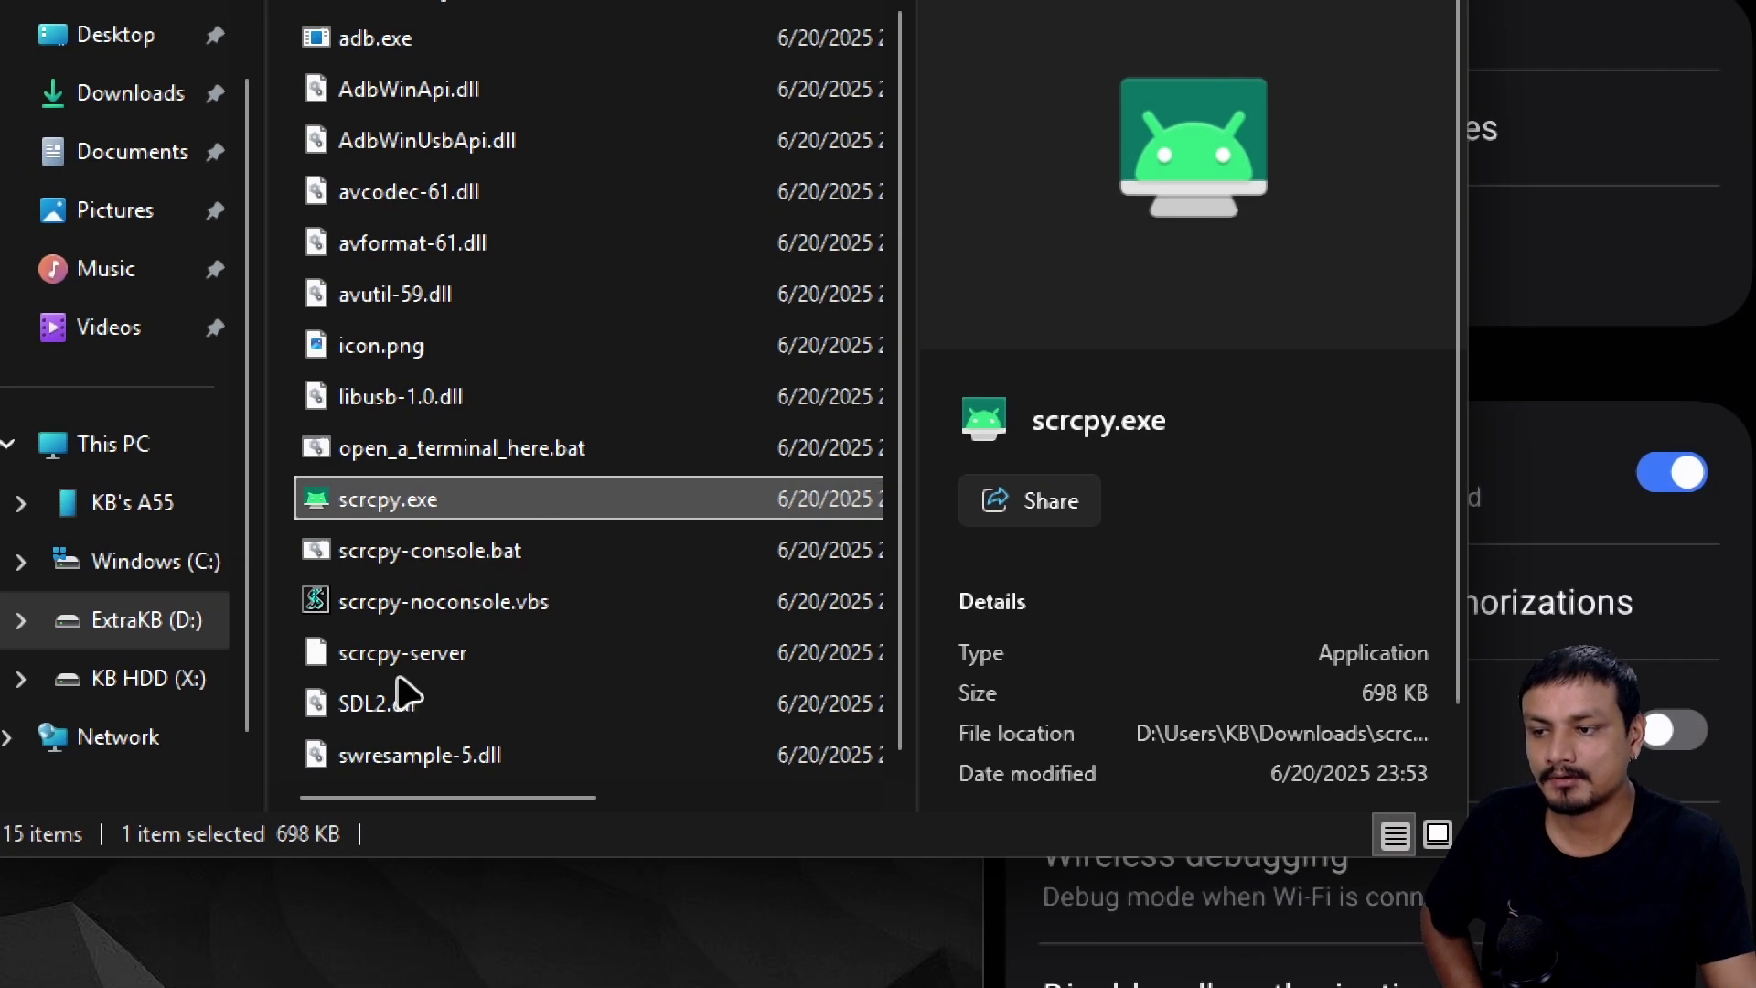
- Close the phone mirror window and relaunch scrcpy.exe to reopen it
click(393, 604)
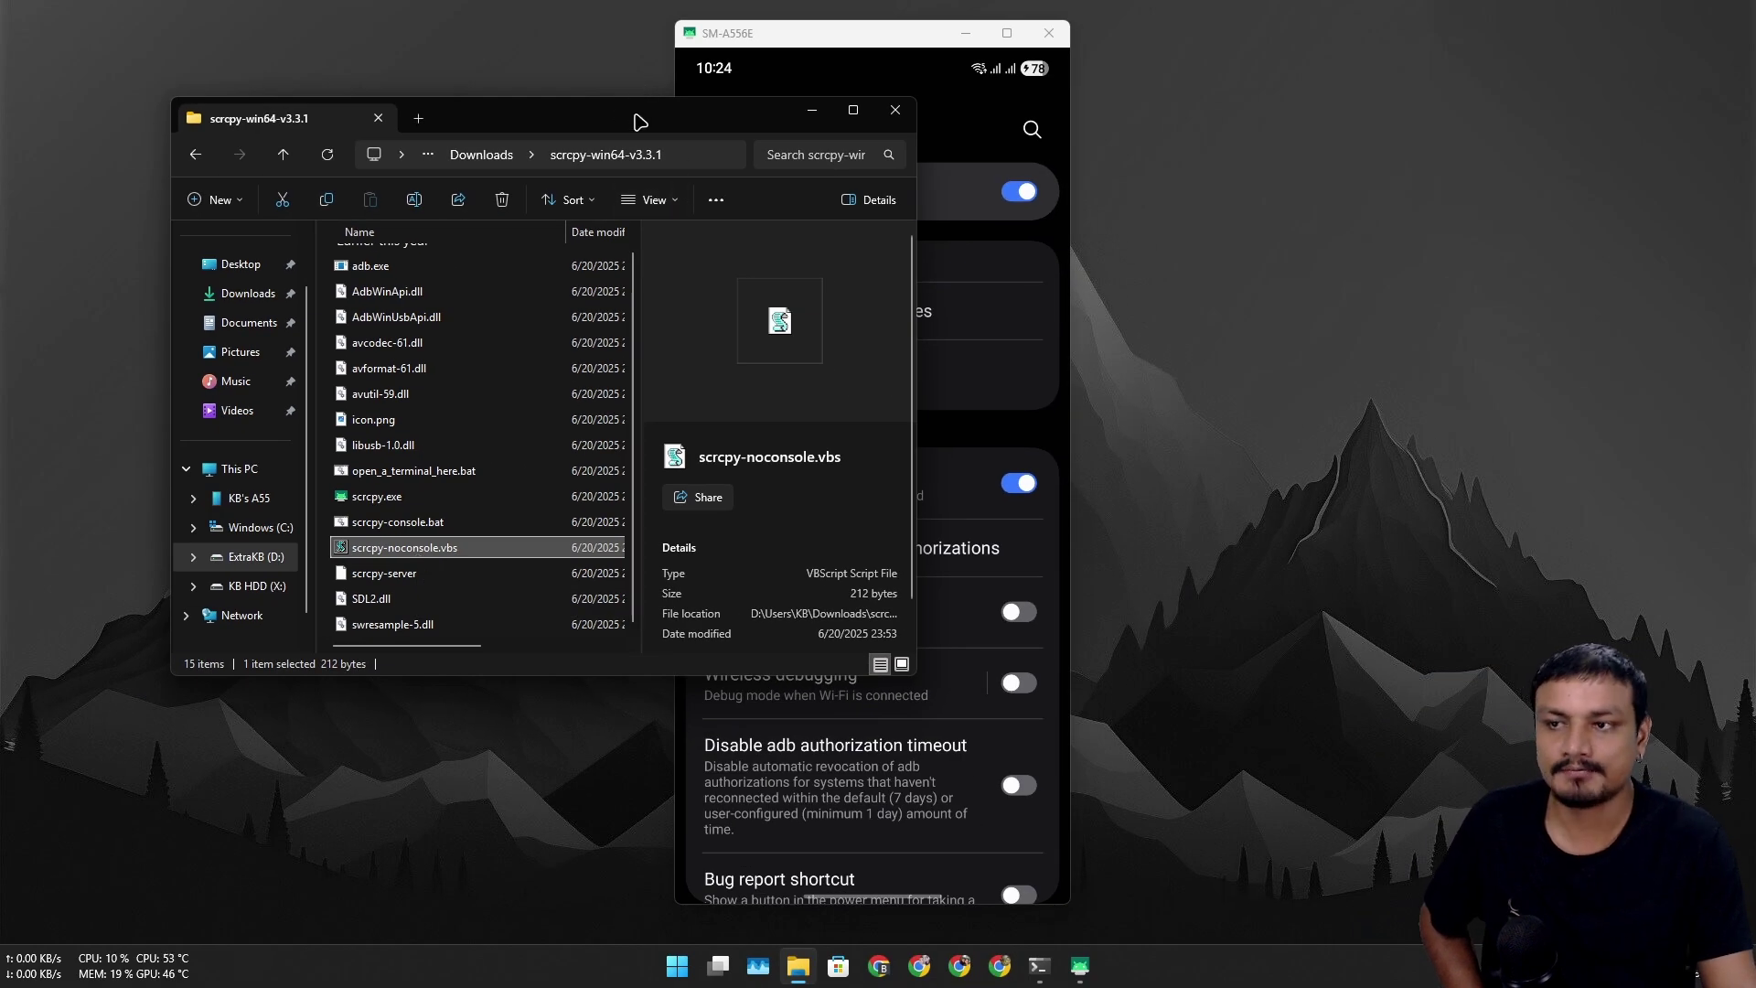
click(1049, 32)
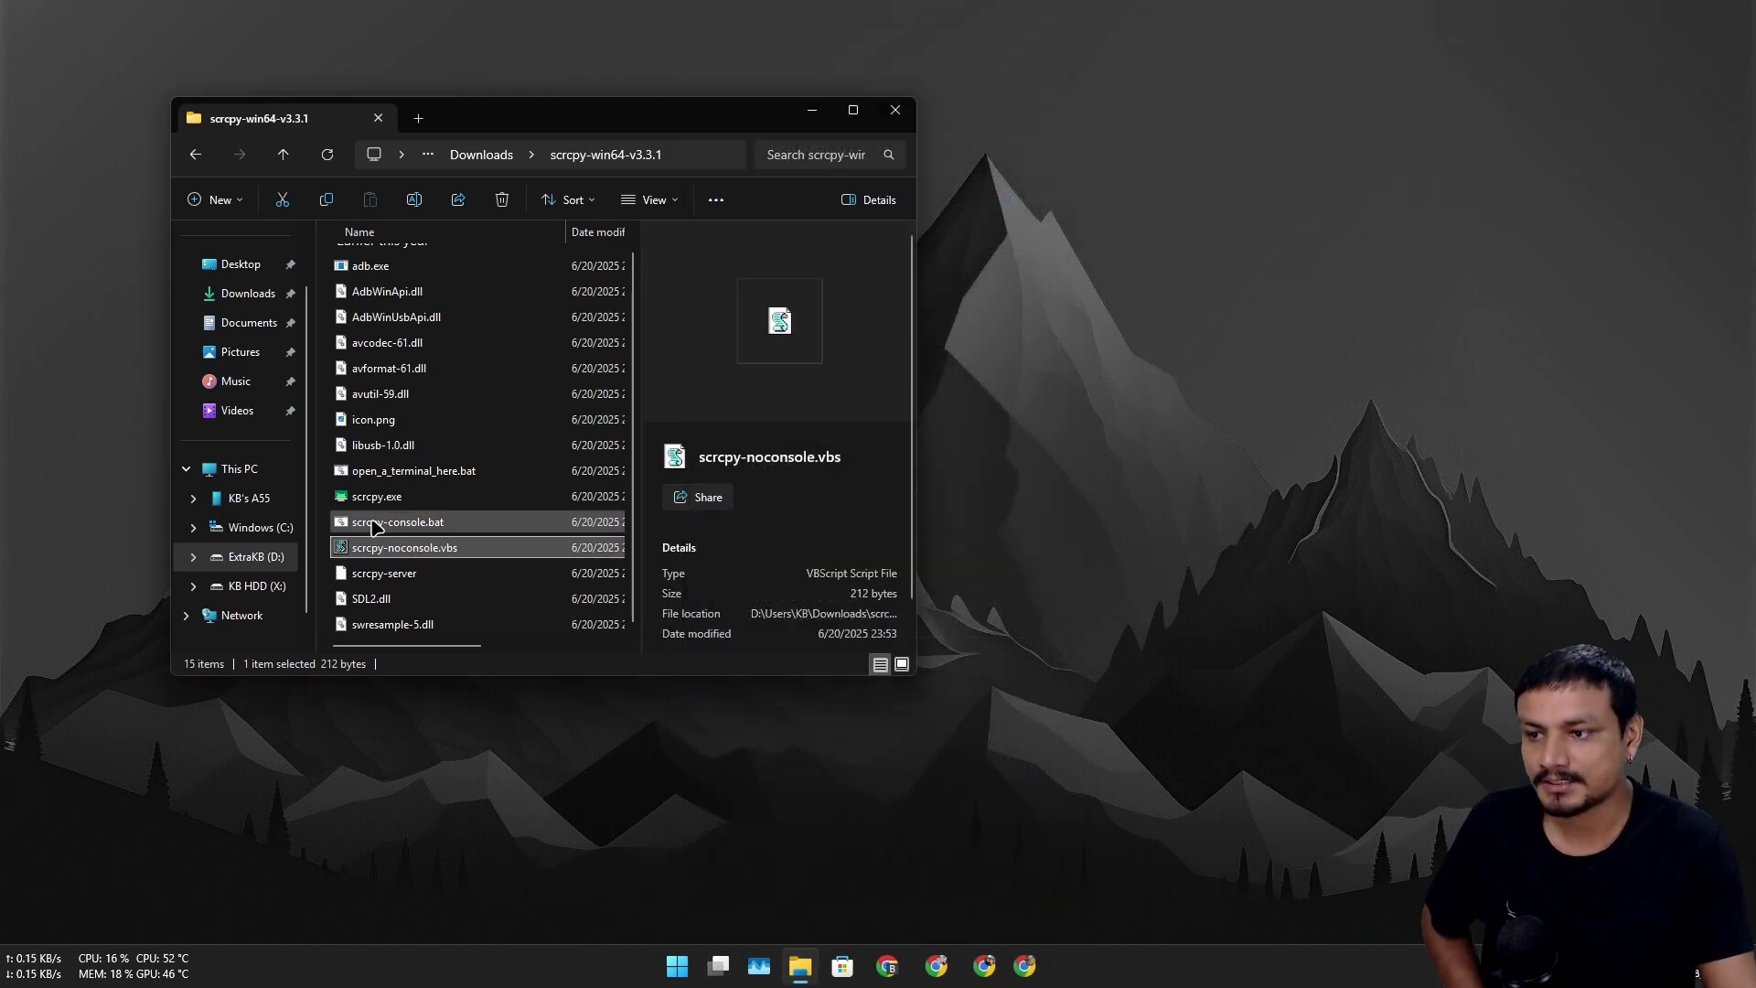
click(395, 495)
double_click(395, 496)
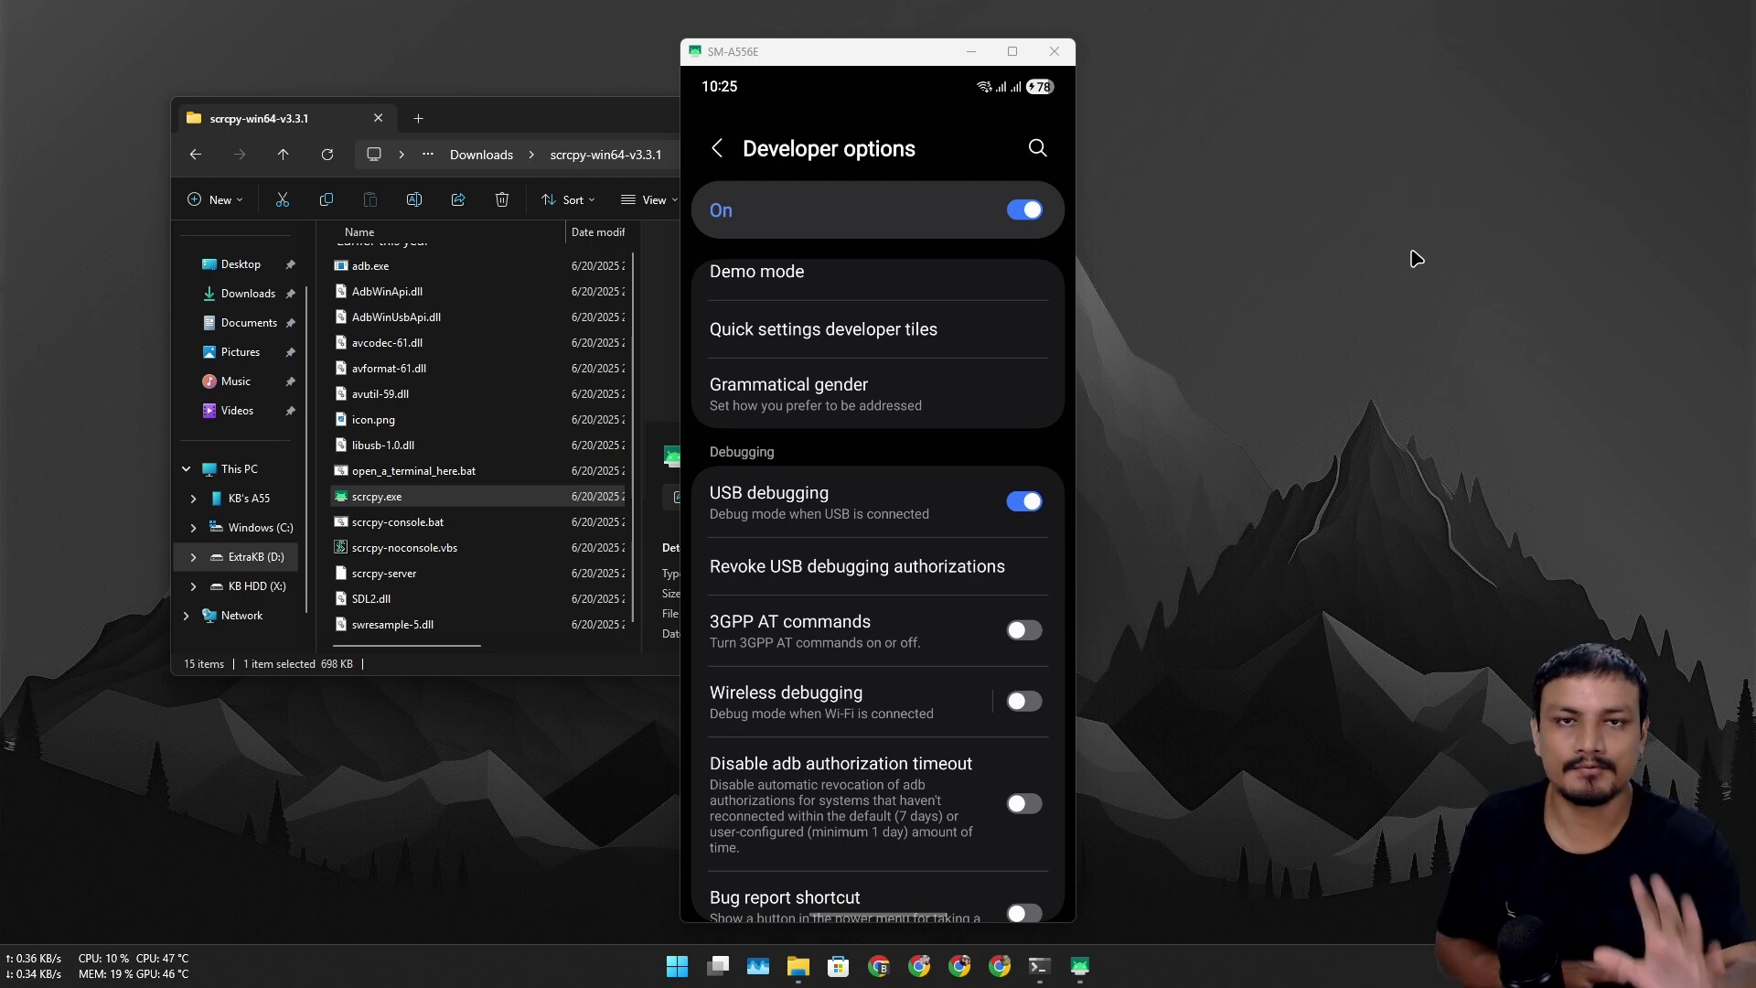
drag(915, 640, 871, 629)
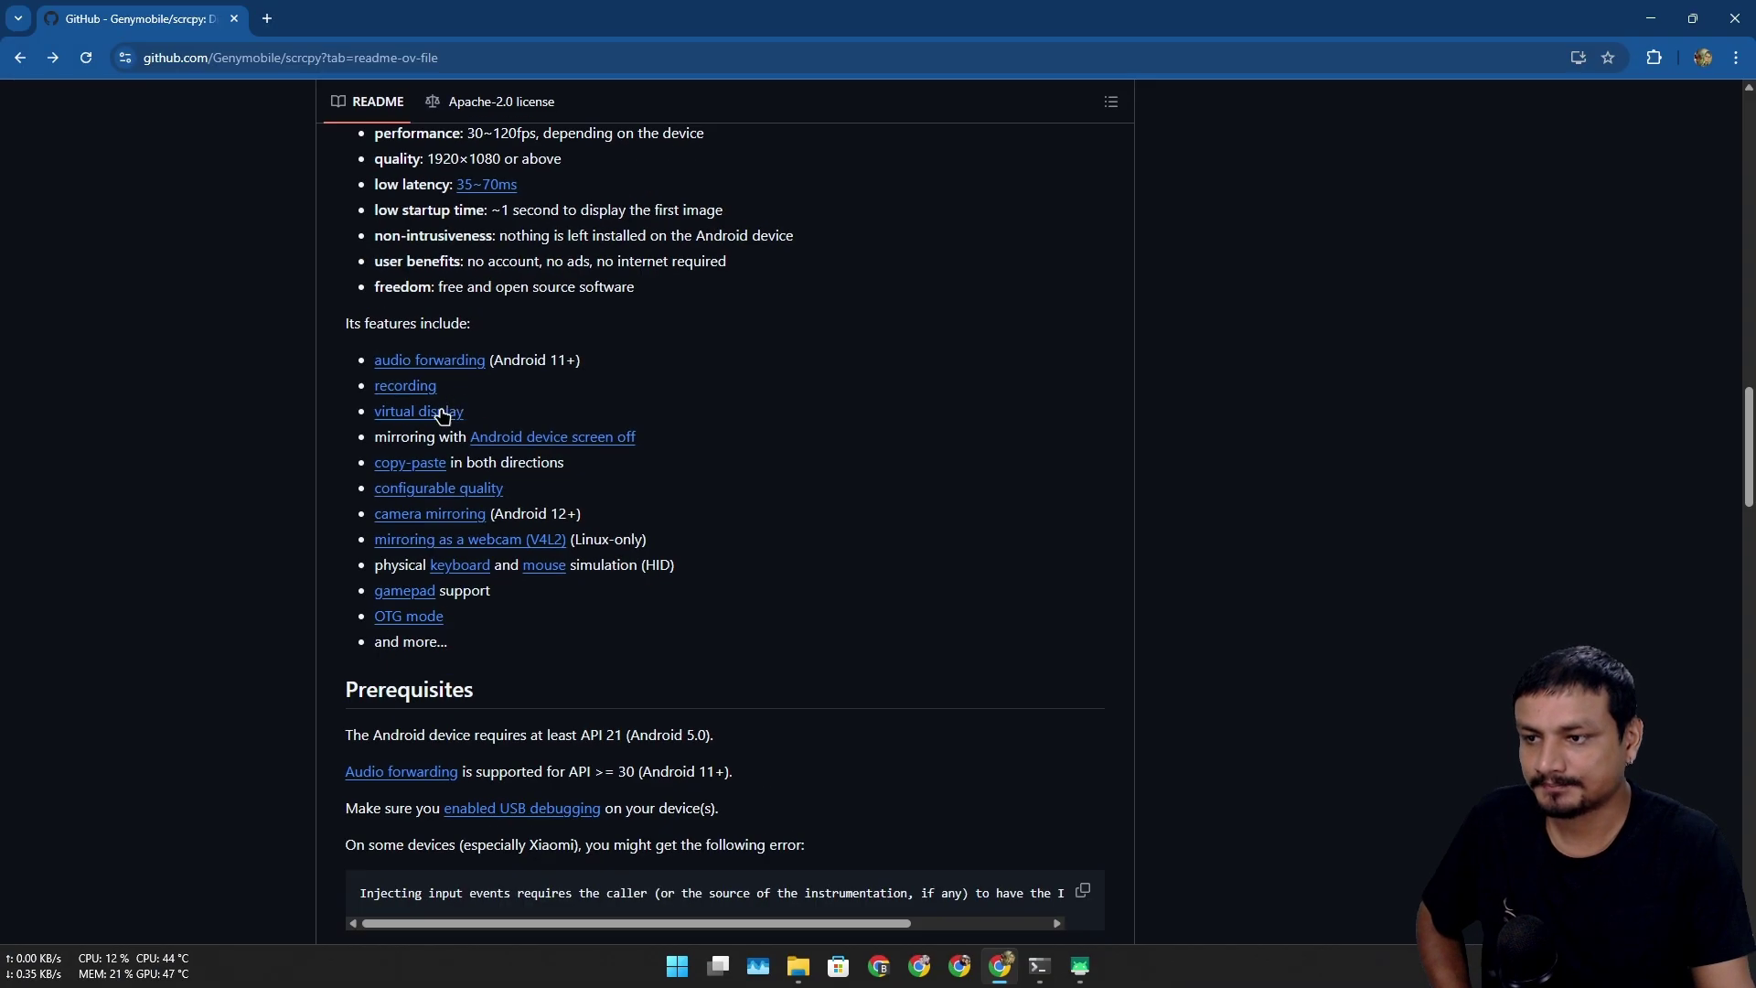
- Open the README's virtual display documentation and look over its examples
click(442, 413)
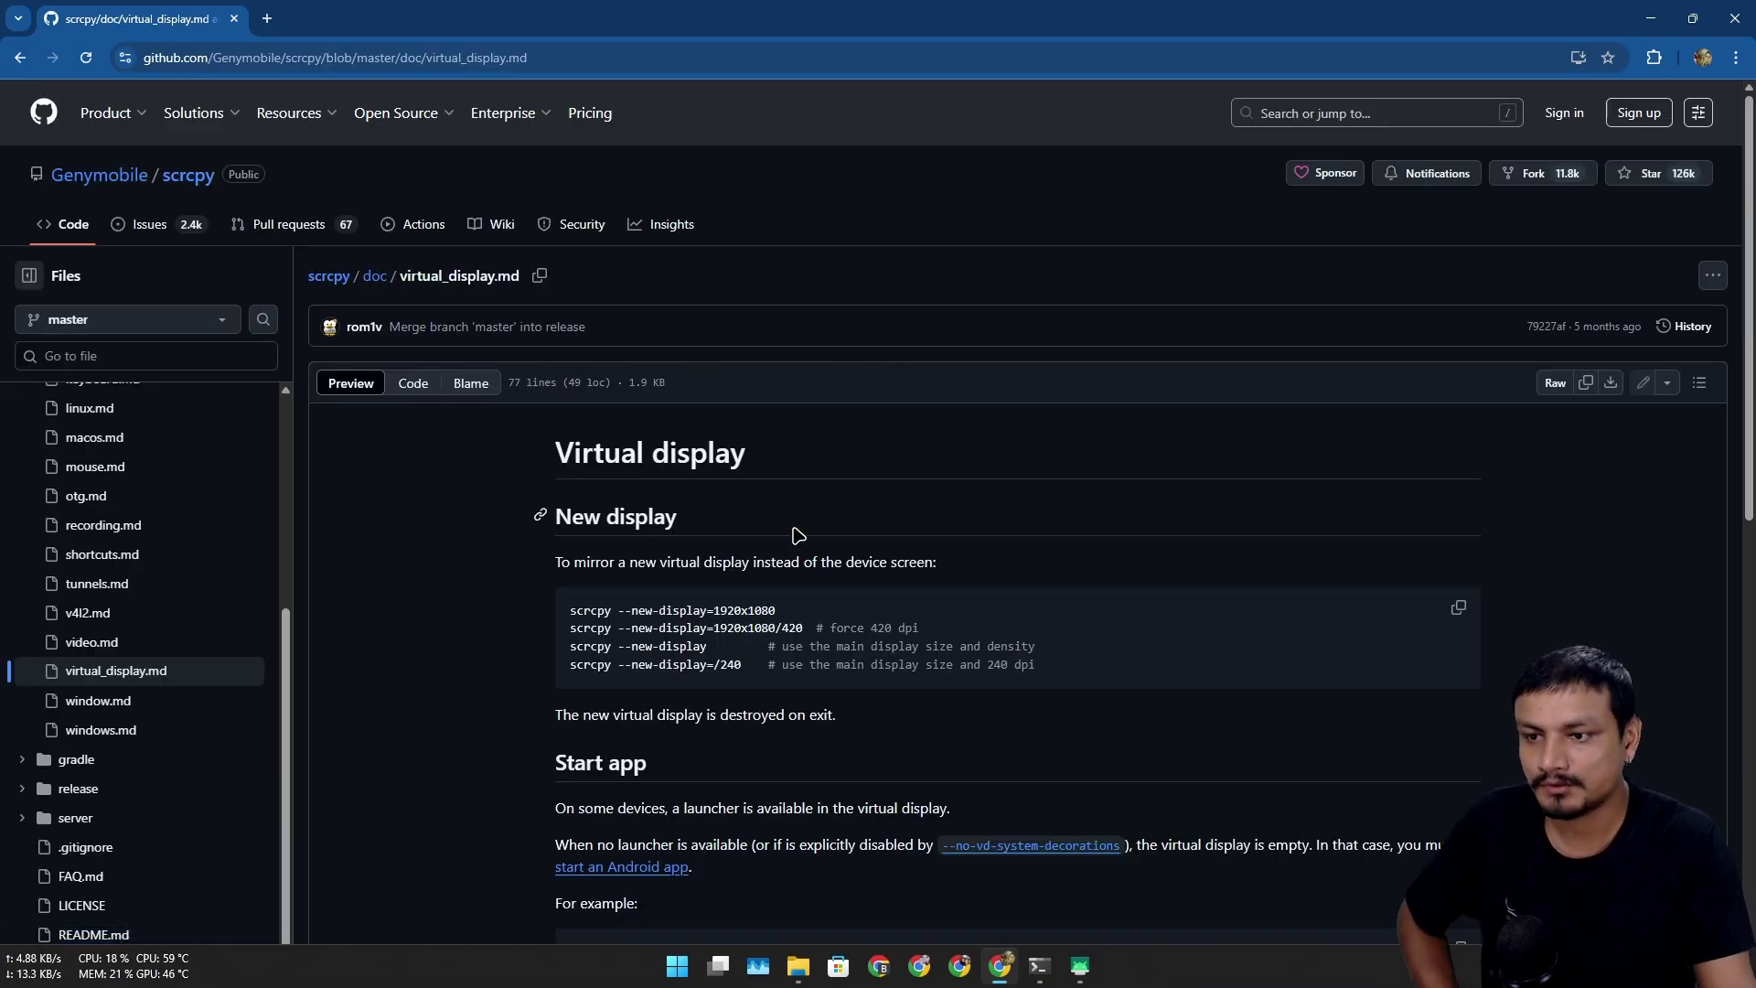
scroll(686, 274, up, 2)
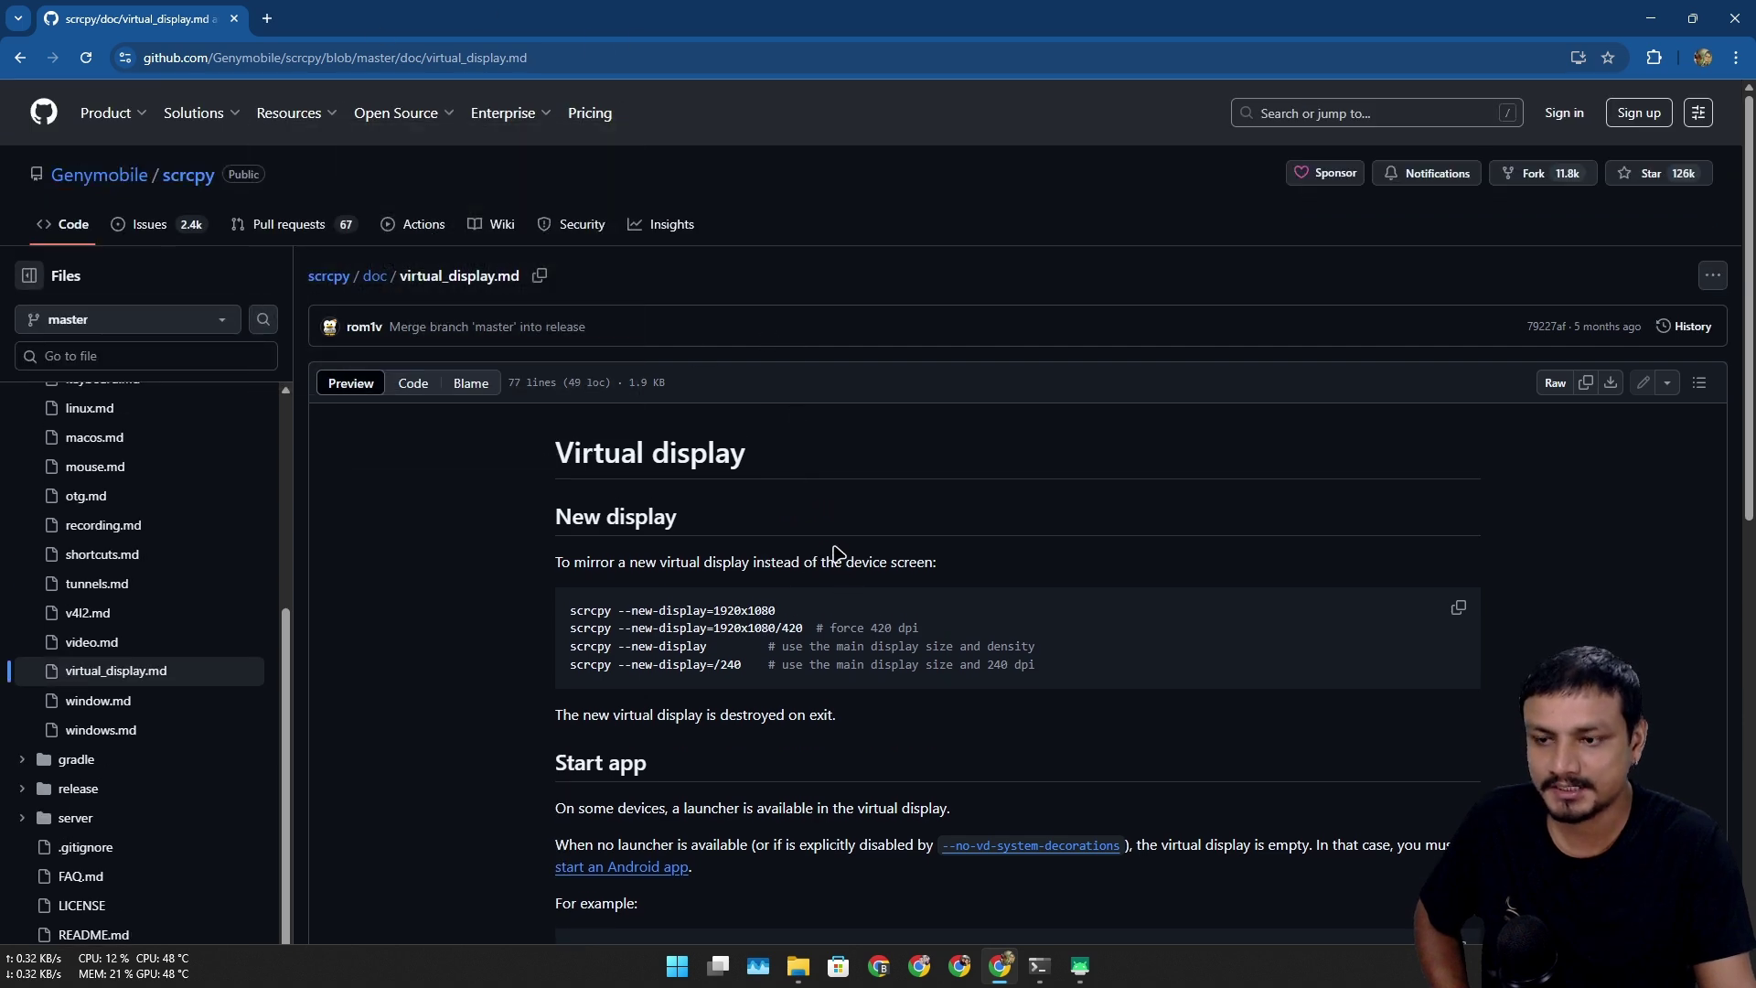
scroll(834, 551, down, 3)
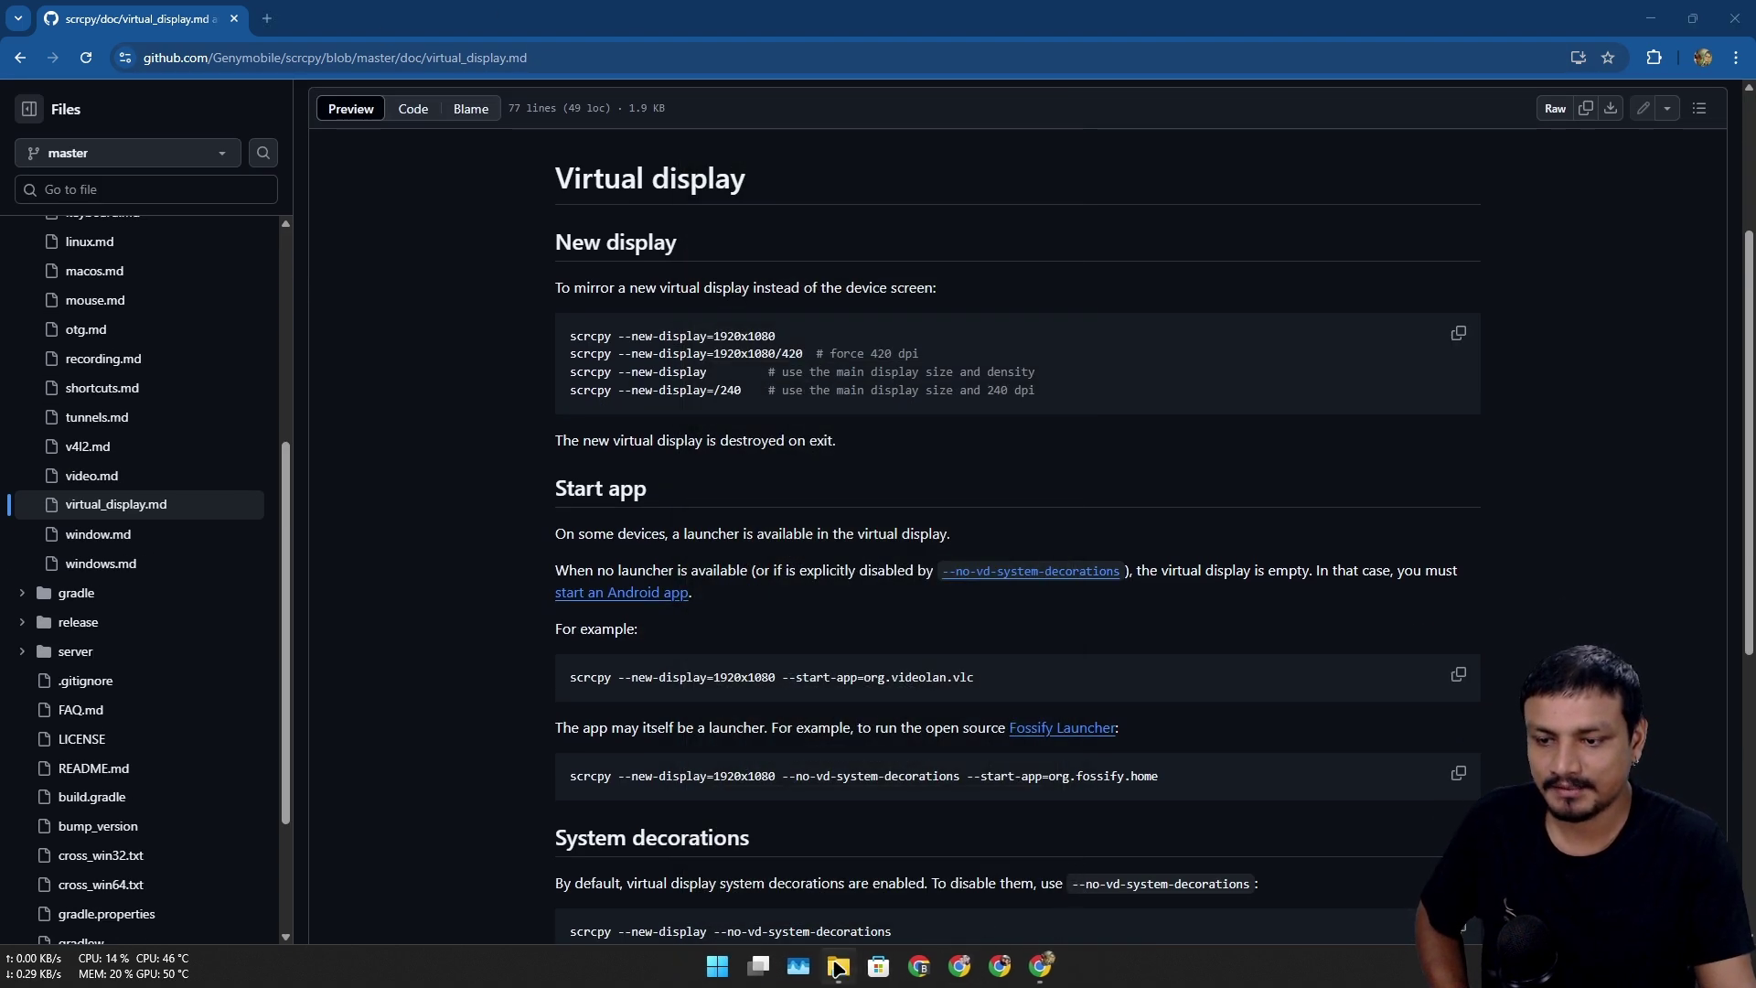
- Open a Command Prompt in the scrcpy folder using open_a_terminal_here.bat
click(837, 977)
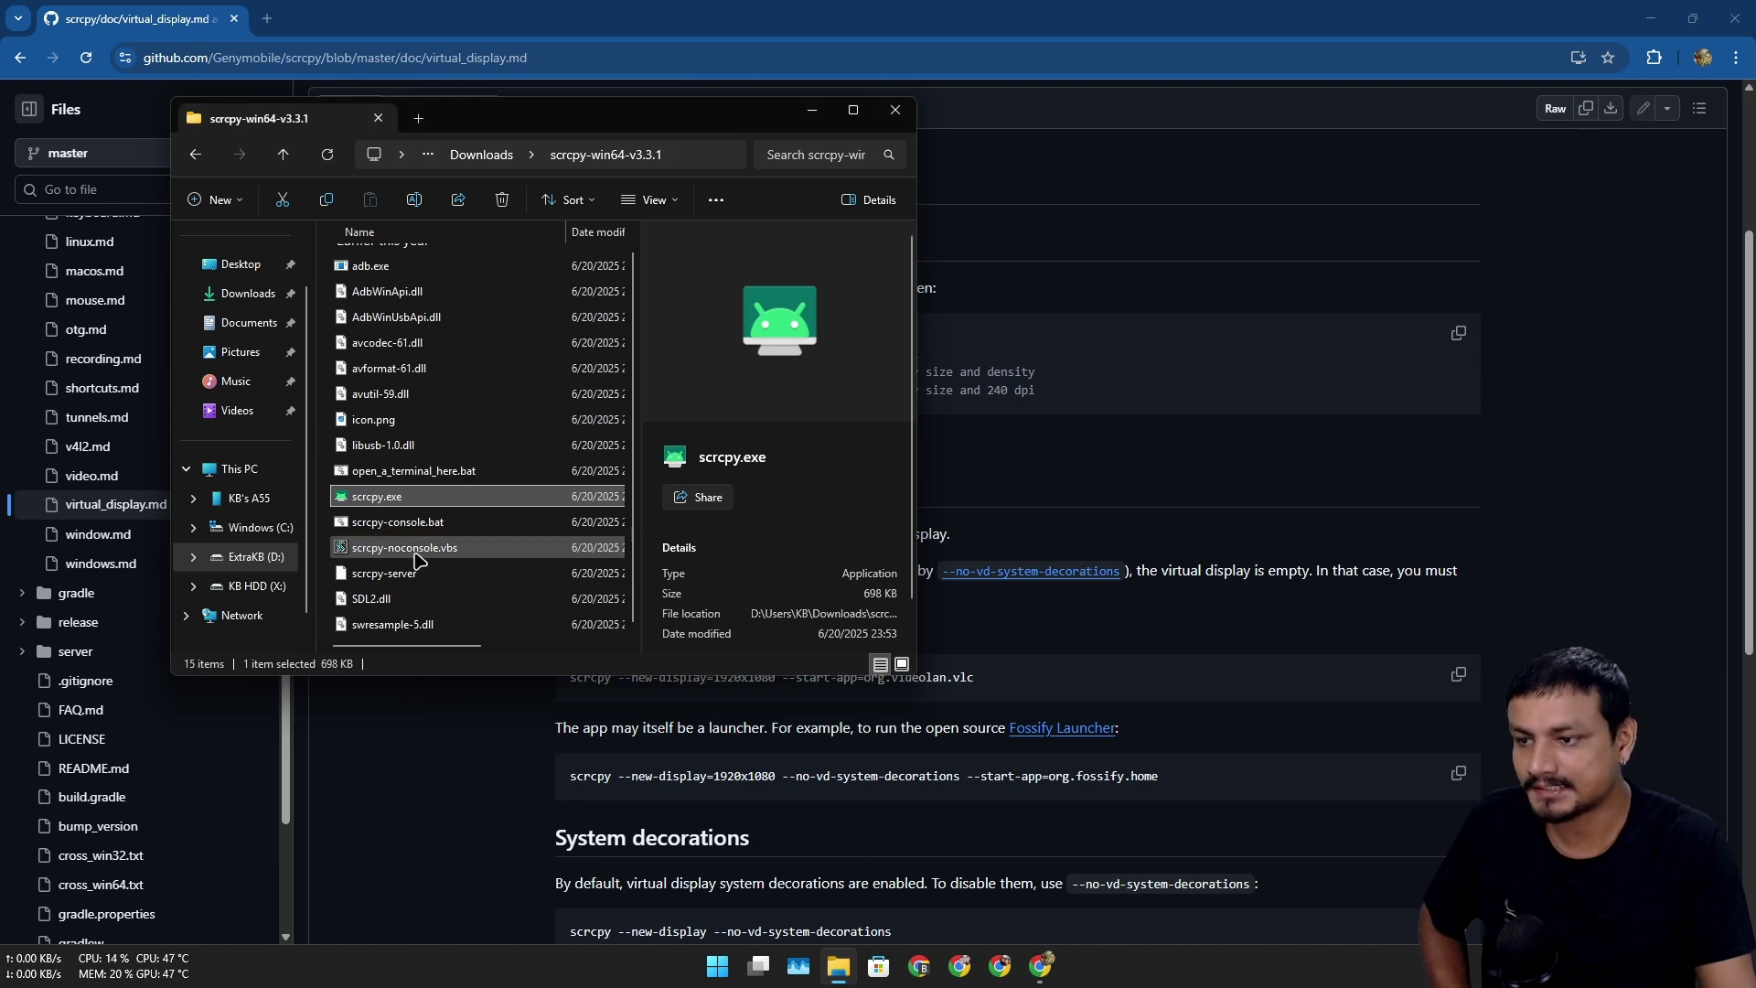
click(393, 471)
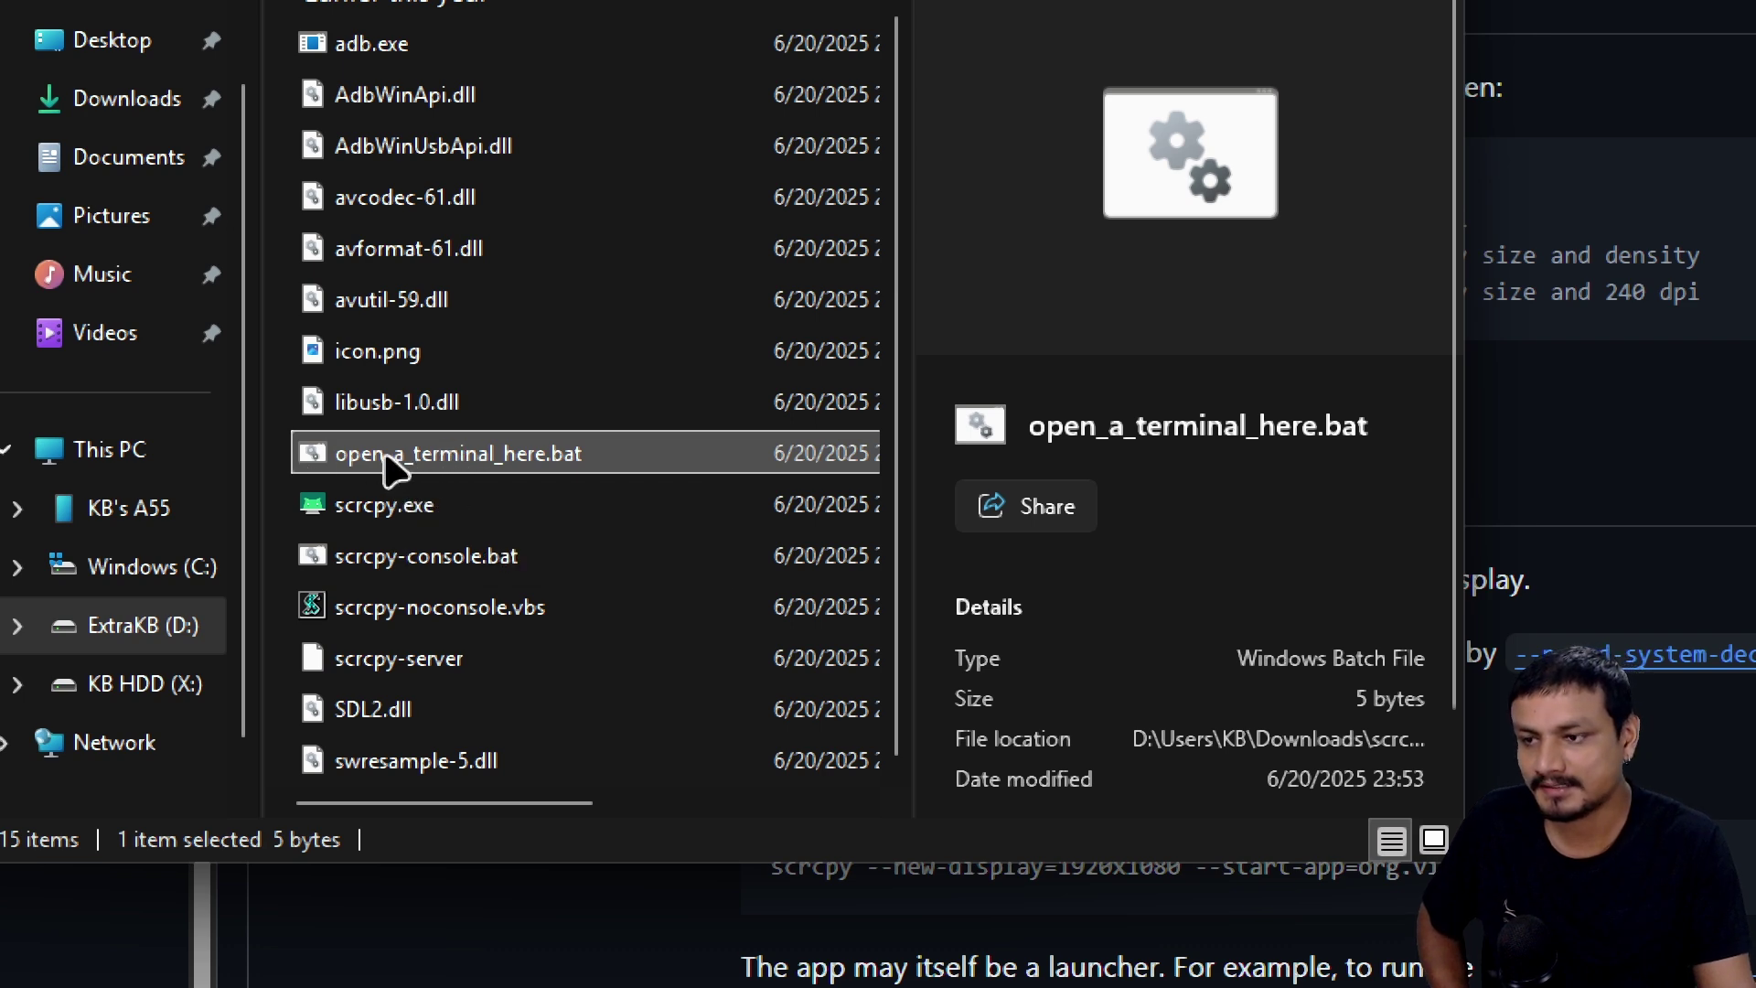
double_click(383, 454)
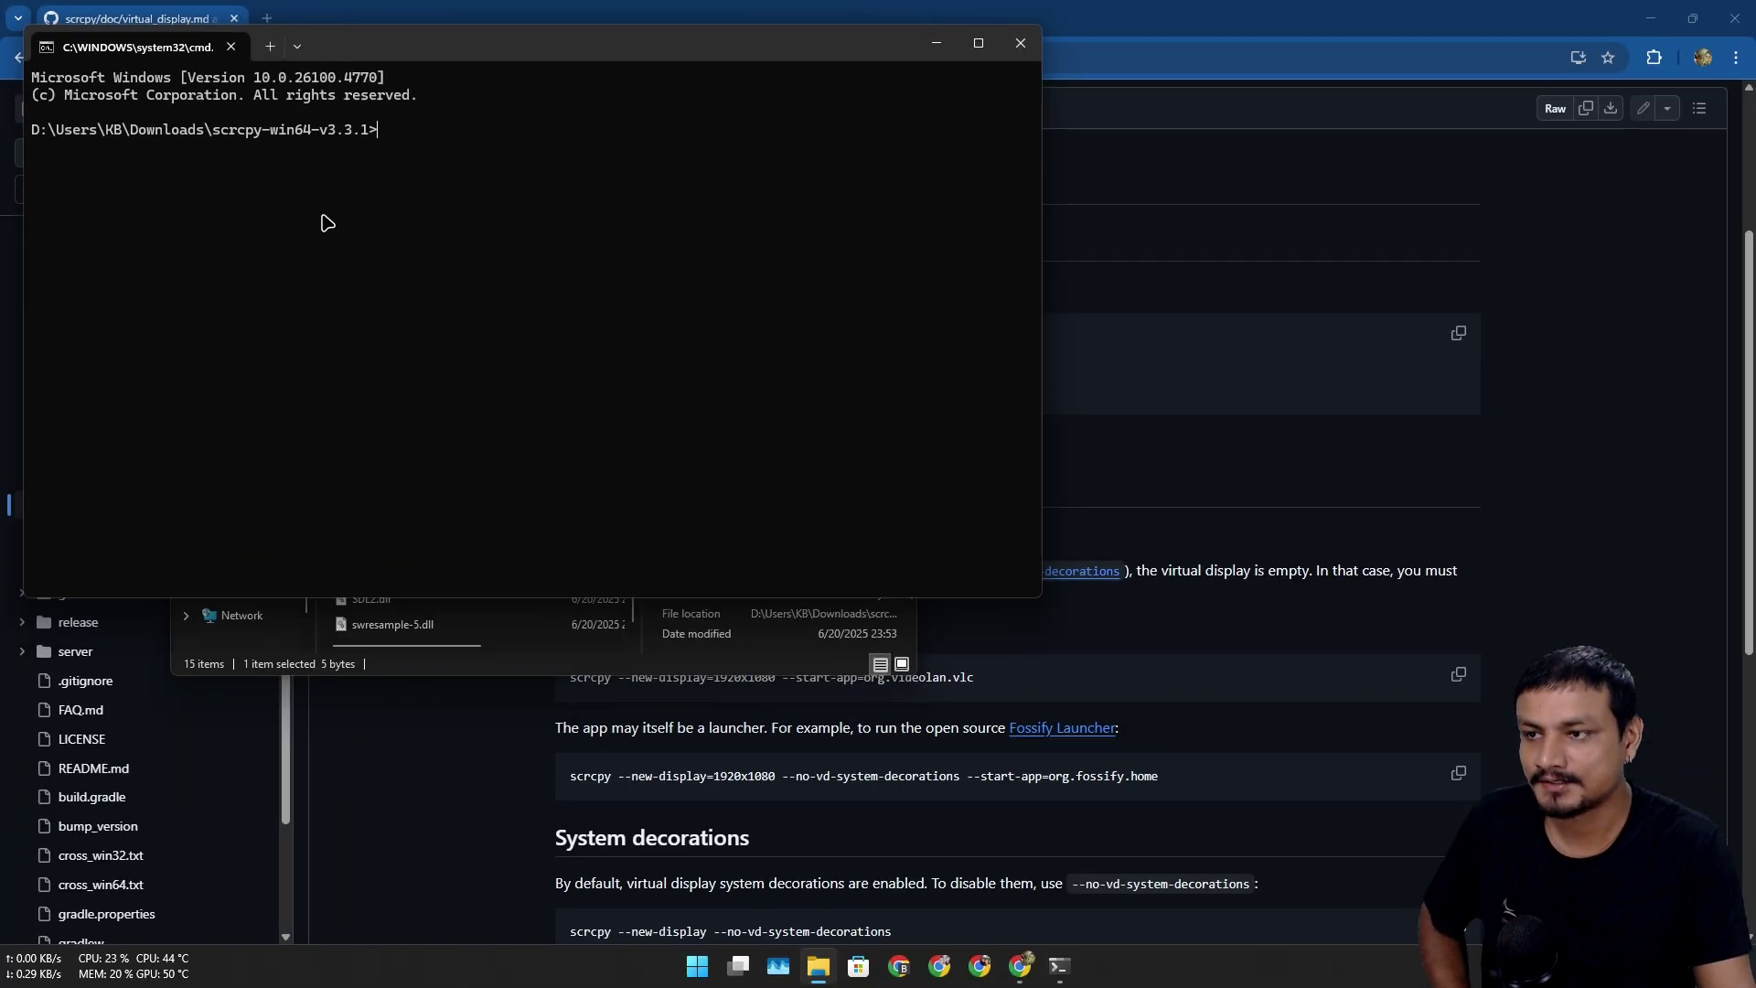
- Close the folder window and copy the first 1920x1080 new-display example from the docs
drag(543, 45, 846, 552)
click(895, 110)
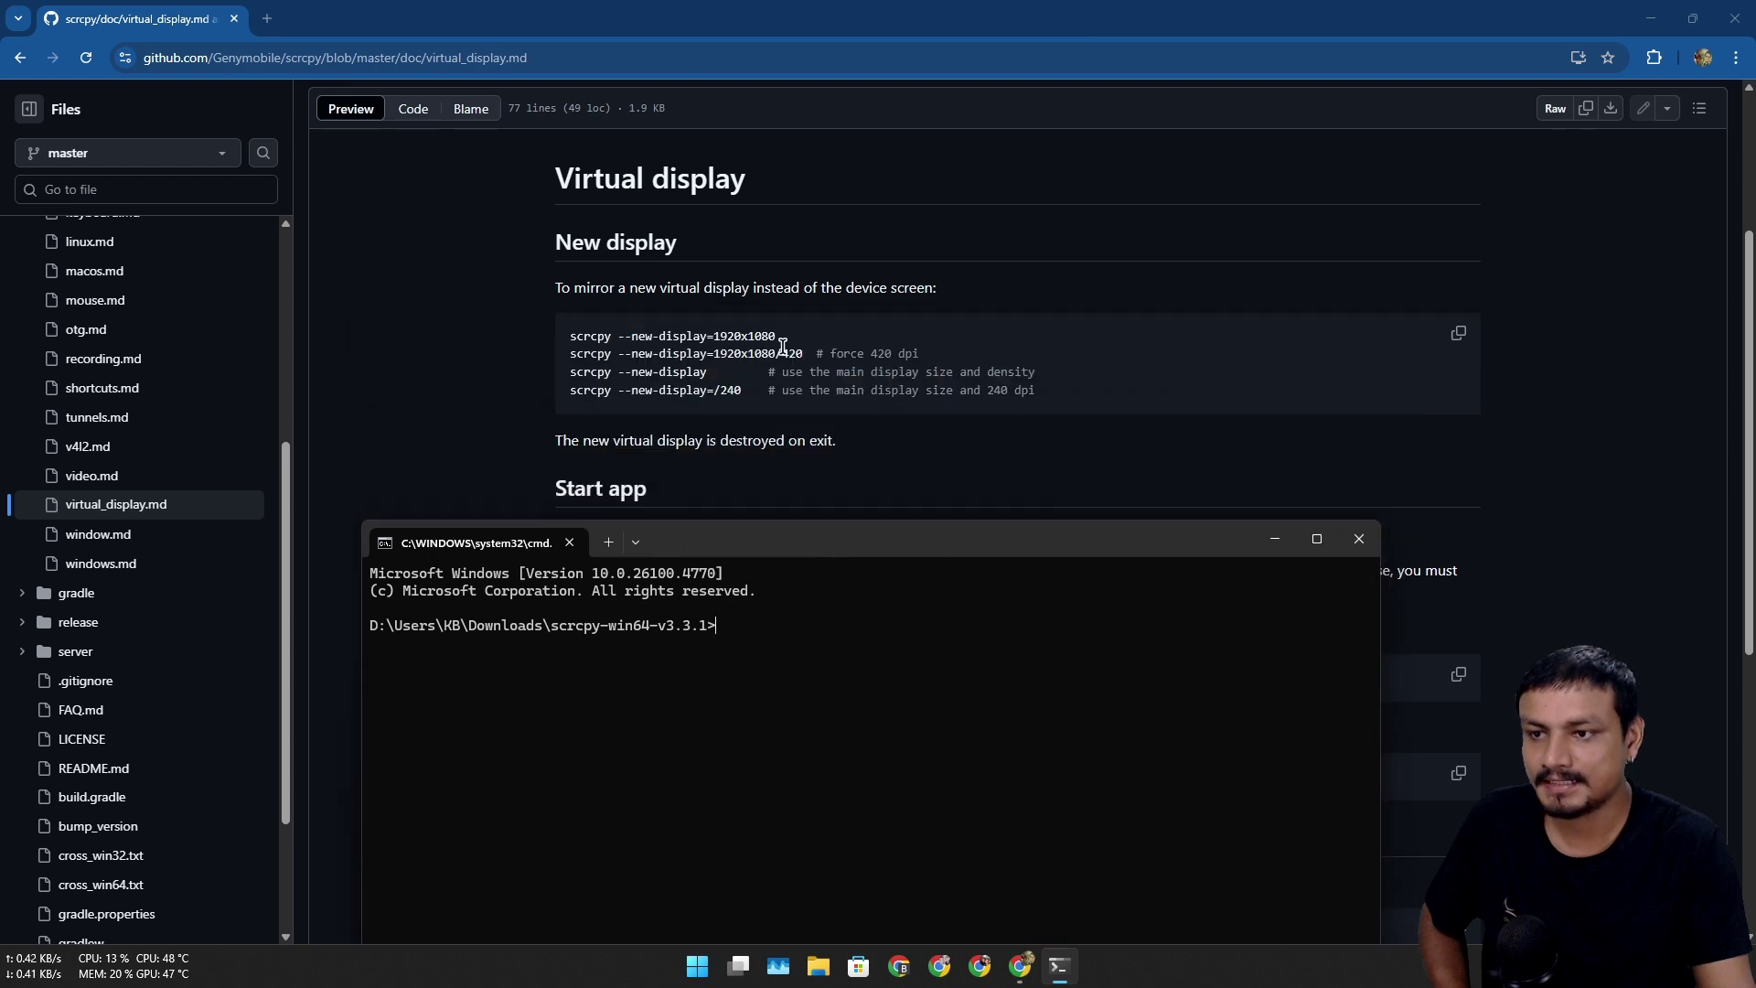
click(784, 347)
drag(739, 389, 552, 341)
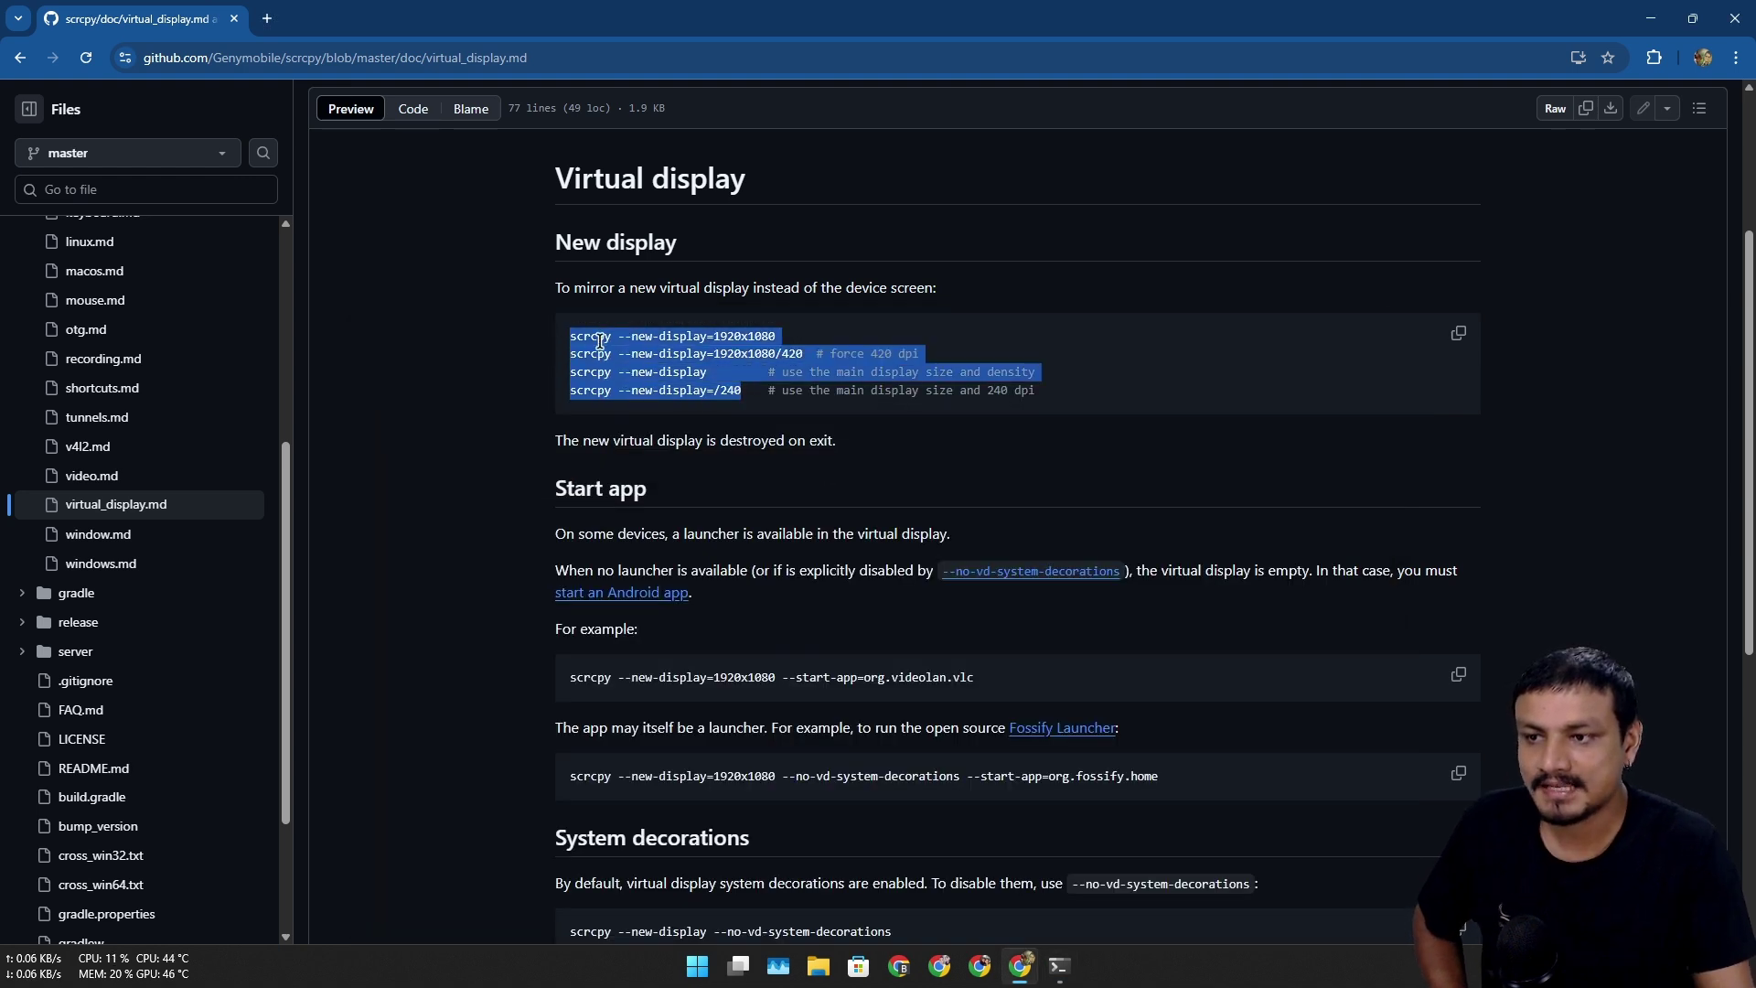
triple_click(662, 342)
right_click(626, 345)
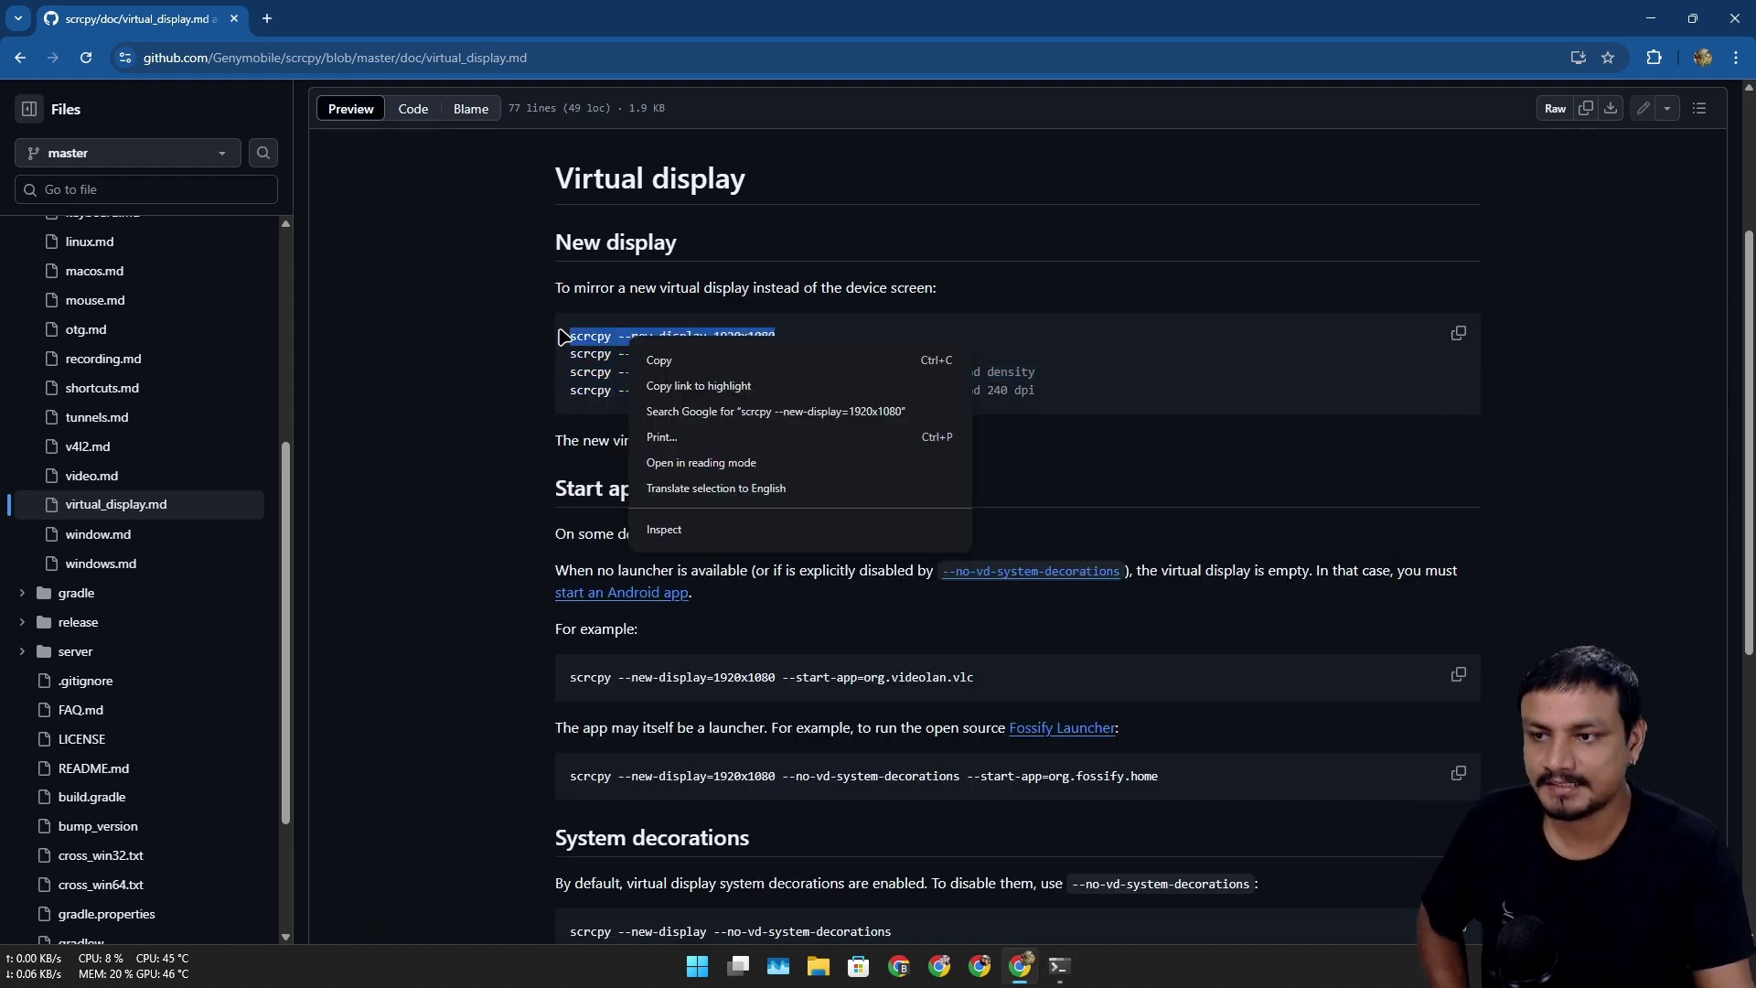
click(660, 361)
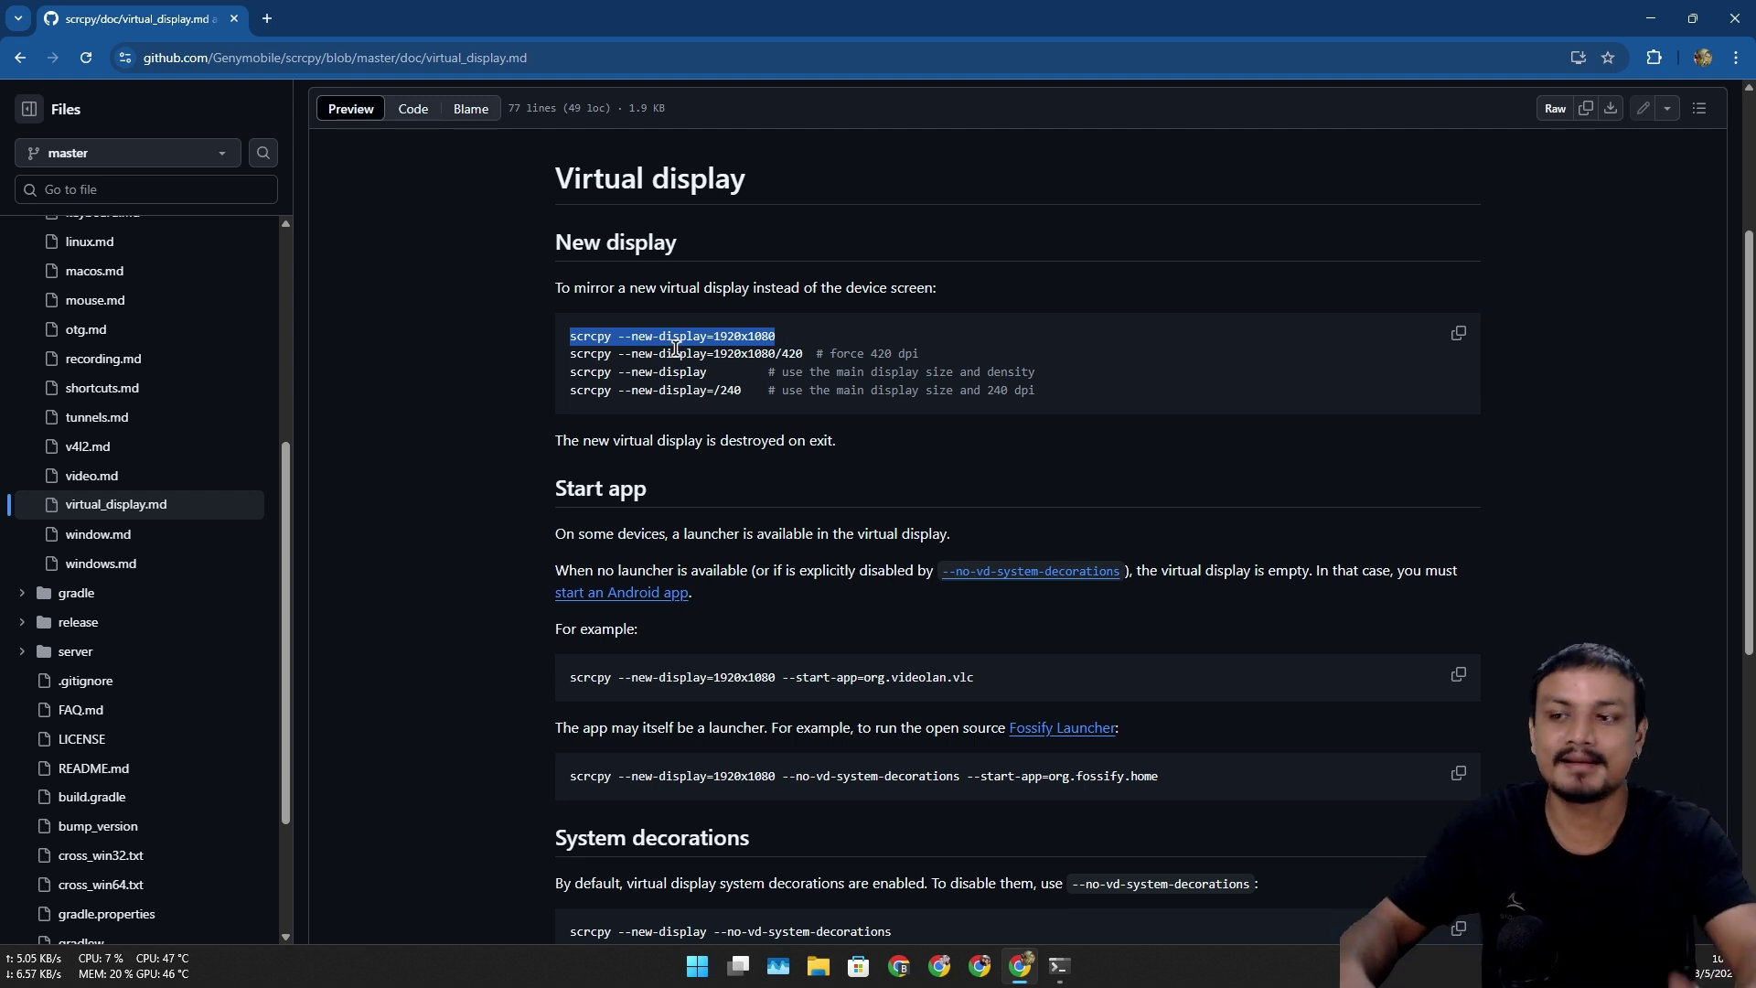
- Copy the plain 'scrcpy --new-display' command and bring it to the Command Prompt
drag(713, 371, 581, 373)
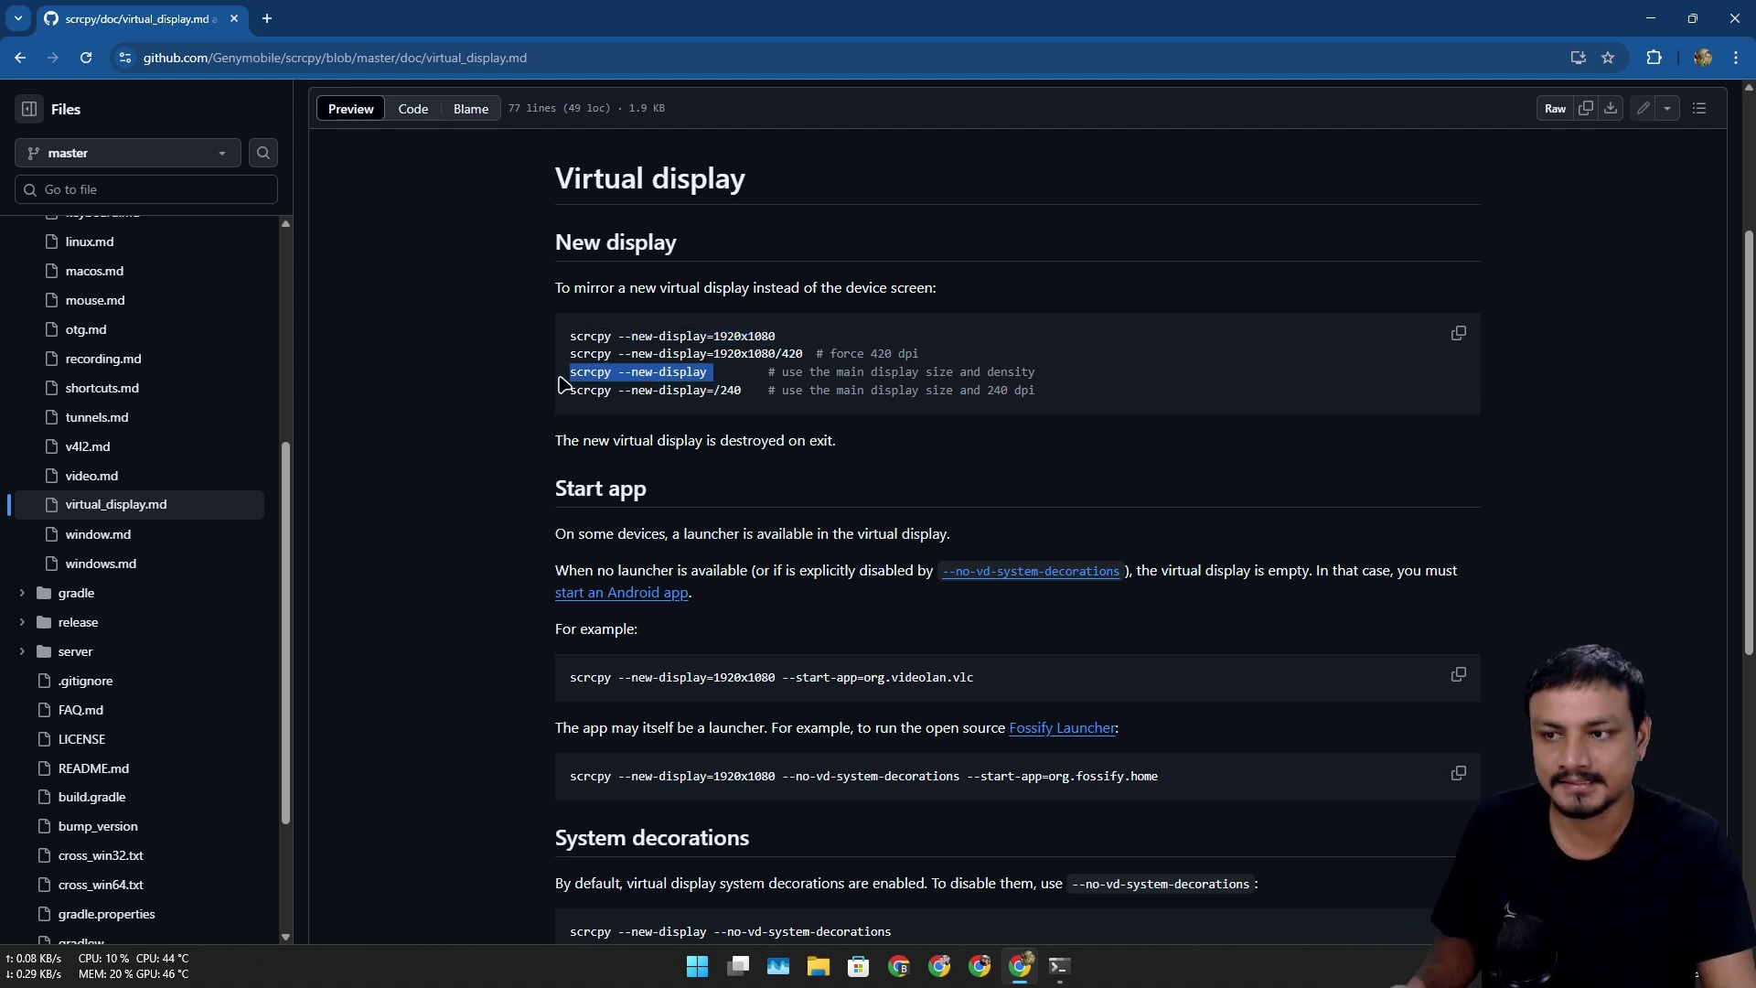
click(792, 343)
drag(713, 371, 561, 375)
right_click(621, 367)
click(658, 393)
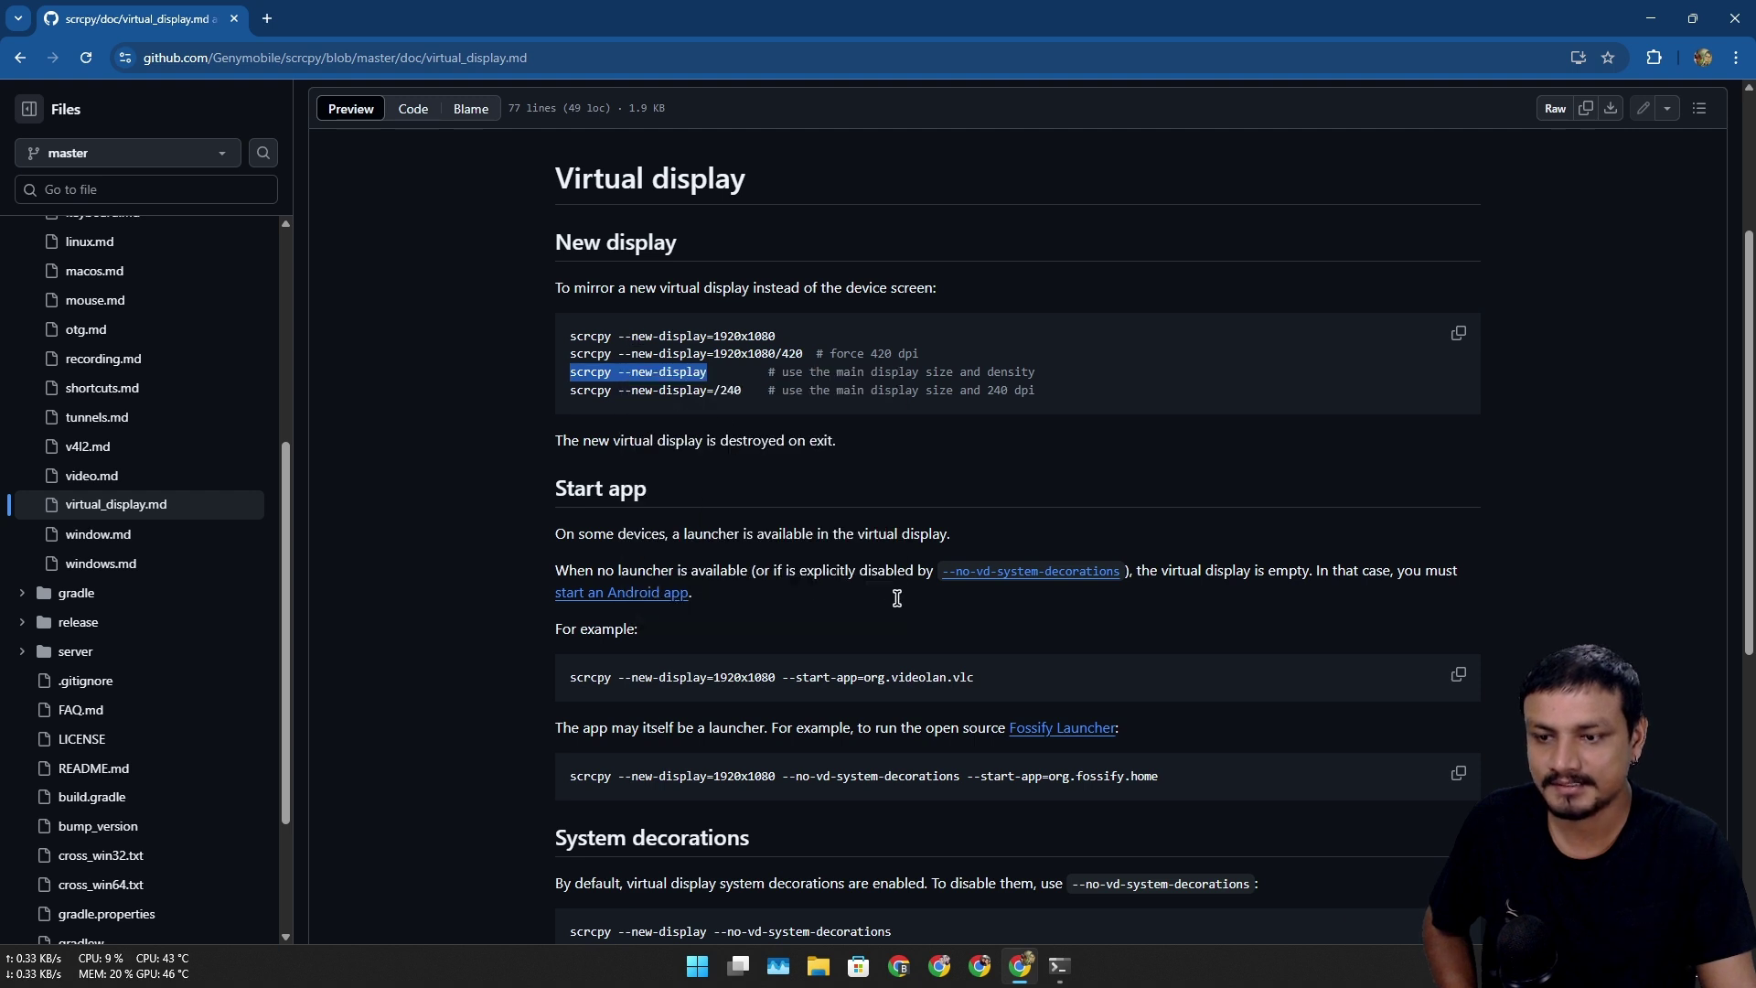
click(1059, 965)
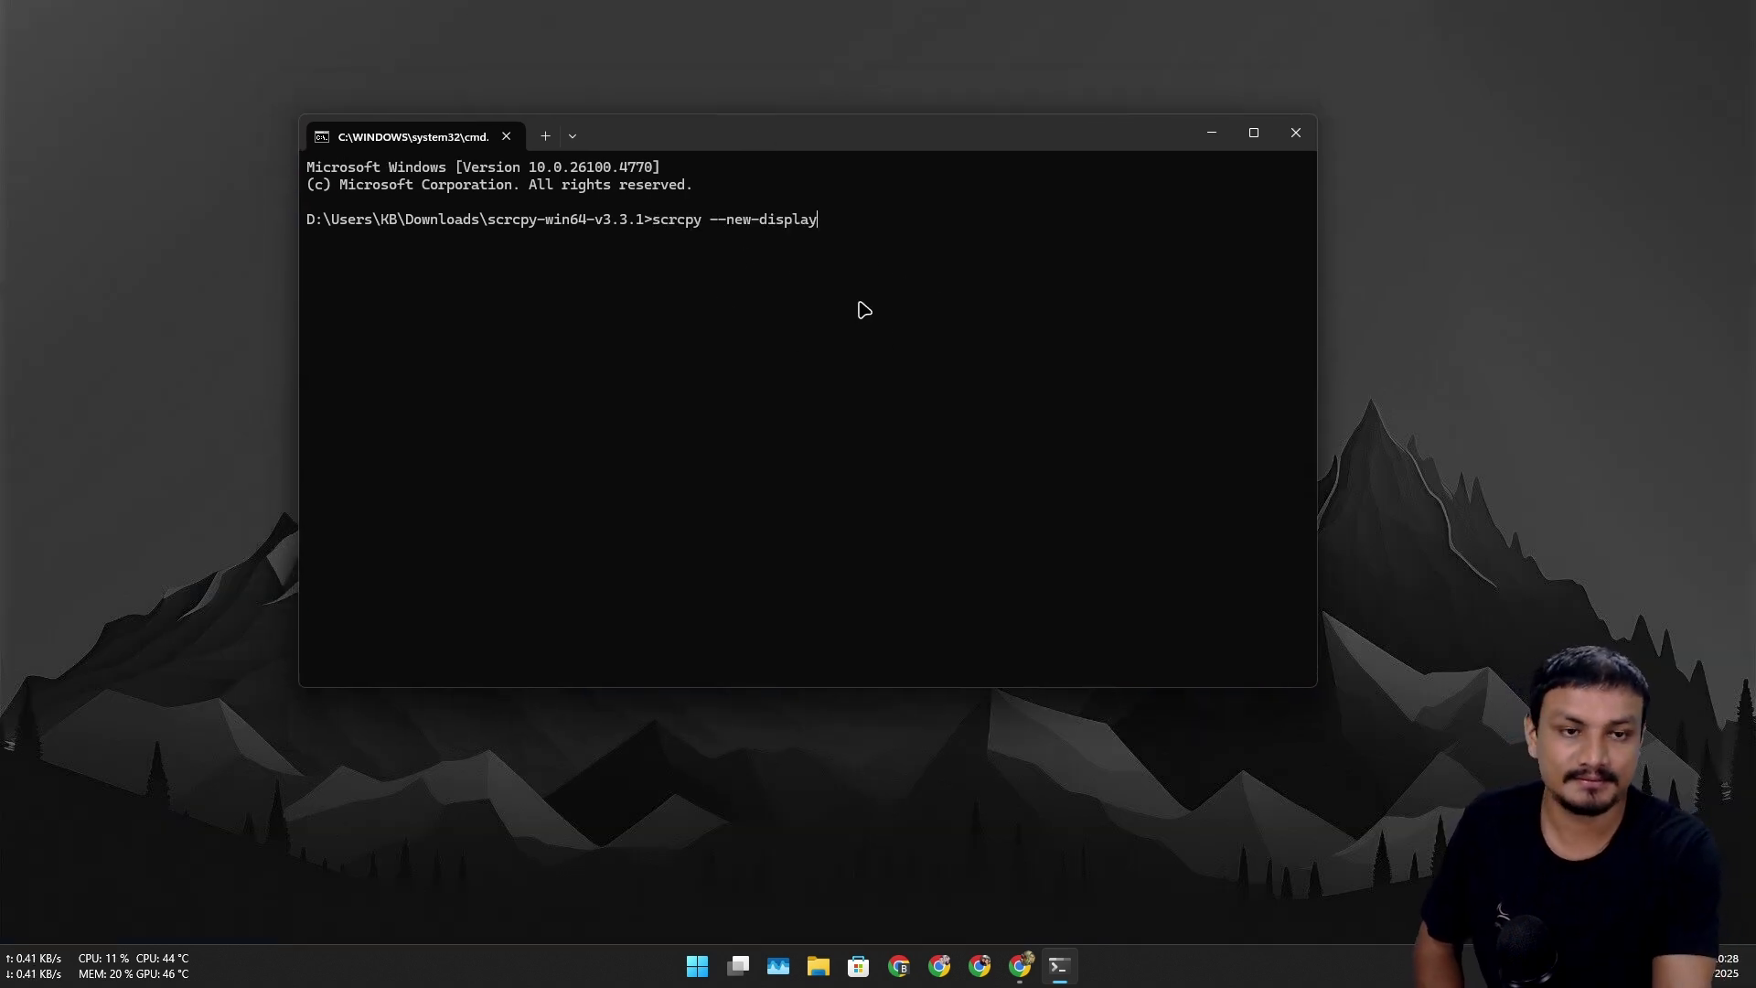
- Run scrcpy --new-display, open Google Play on the new virtual display, then return to the terminal
key(Return)
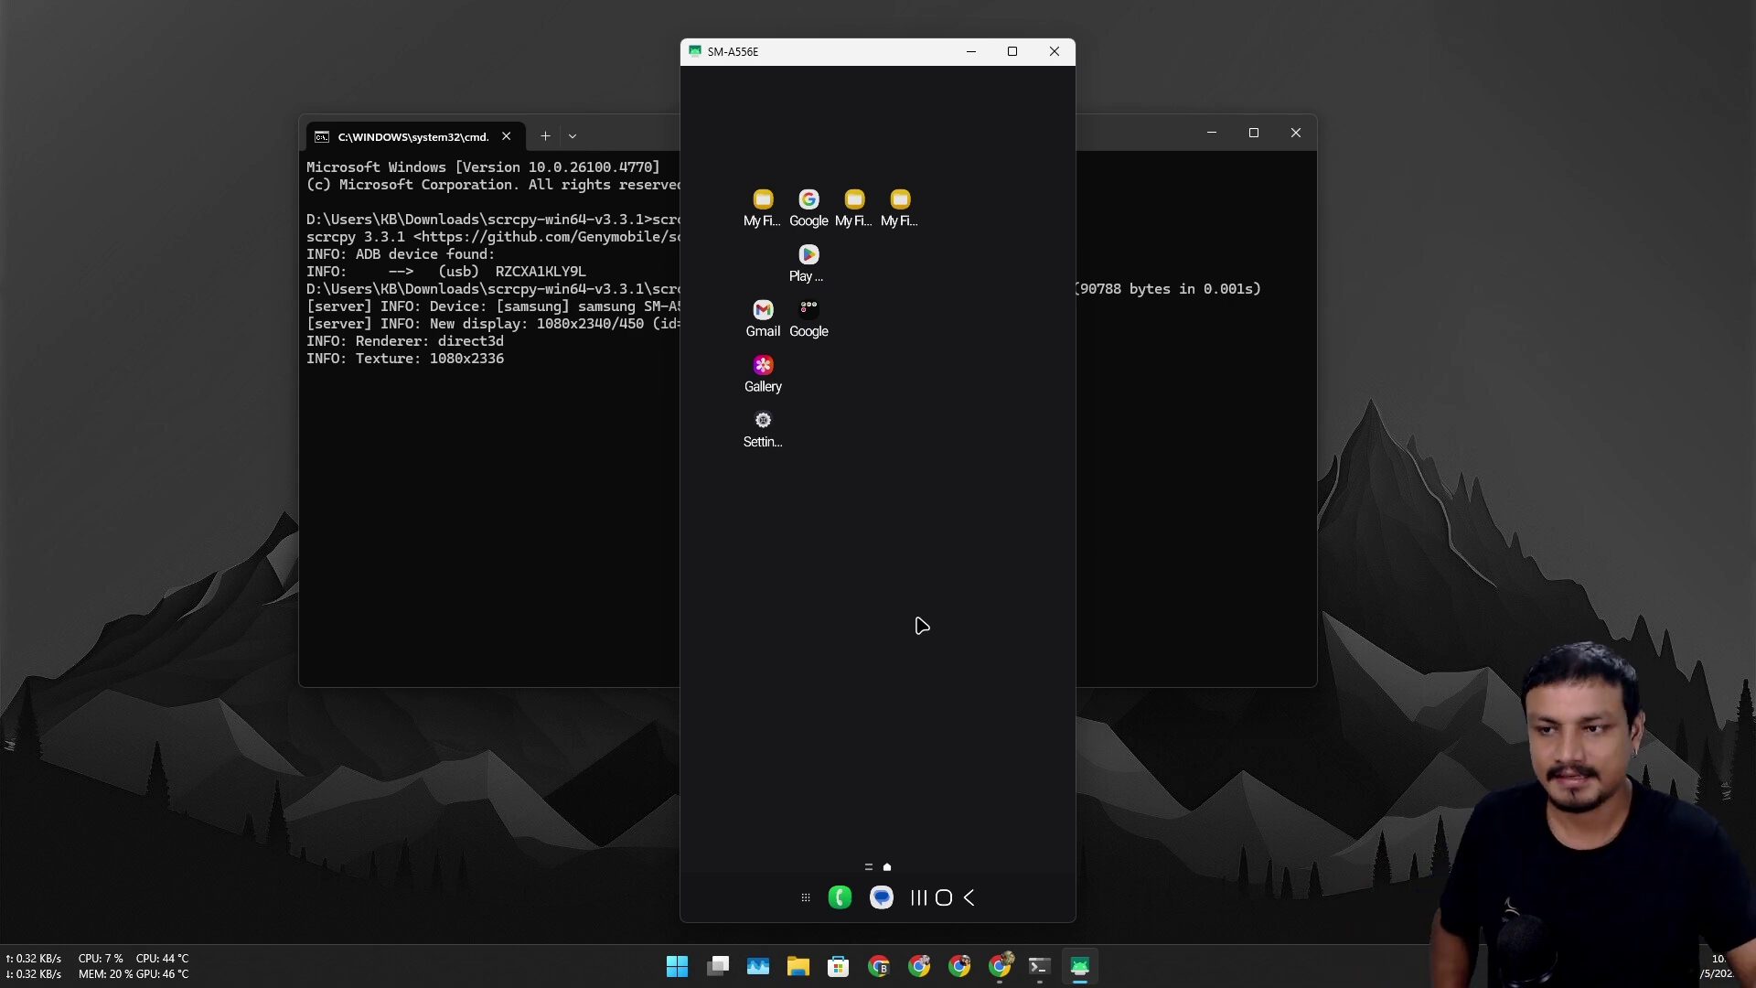
click(814, 269)
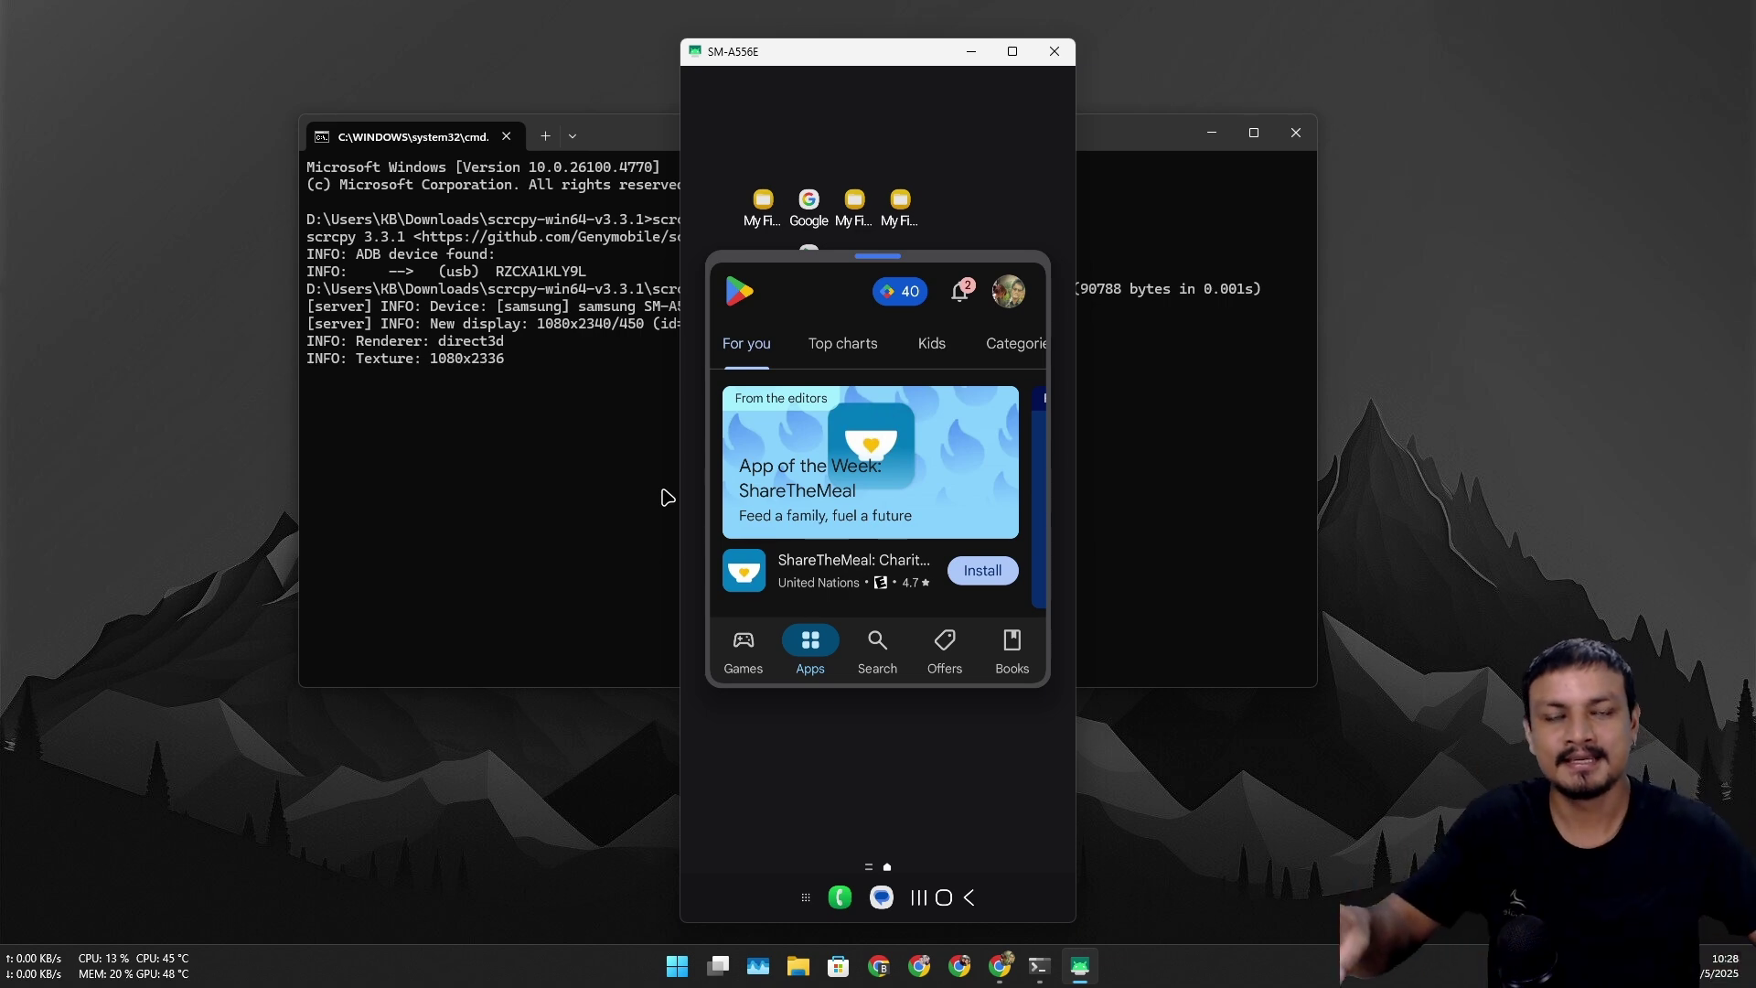
click(667, 496)
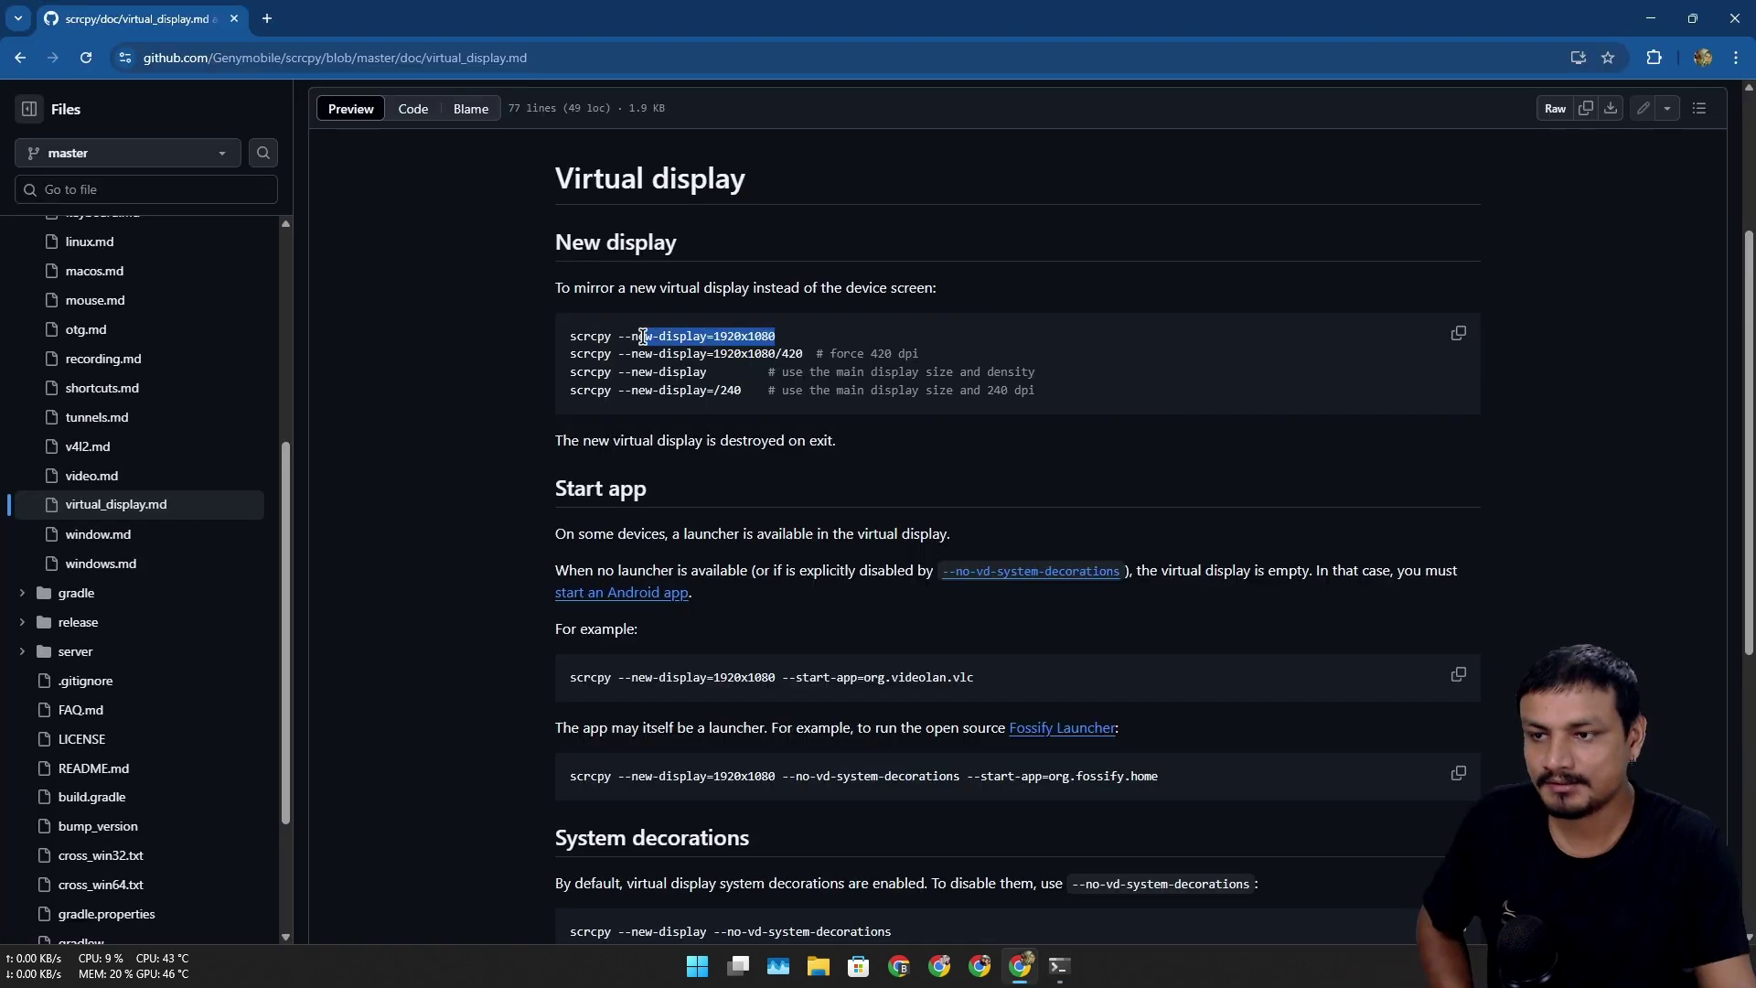
- Copy the 1920x1080 example and run scrcpy --new-display=1920x1080 in the Command Prompt
drag(647, 338, 573, 344)
right_click(700, 338)
click(820, 361)
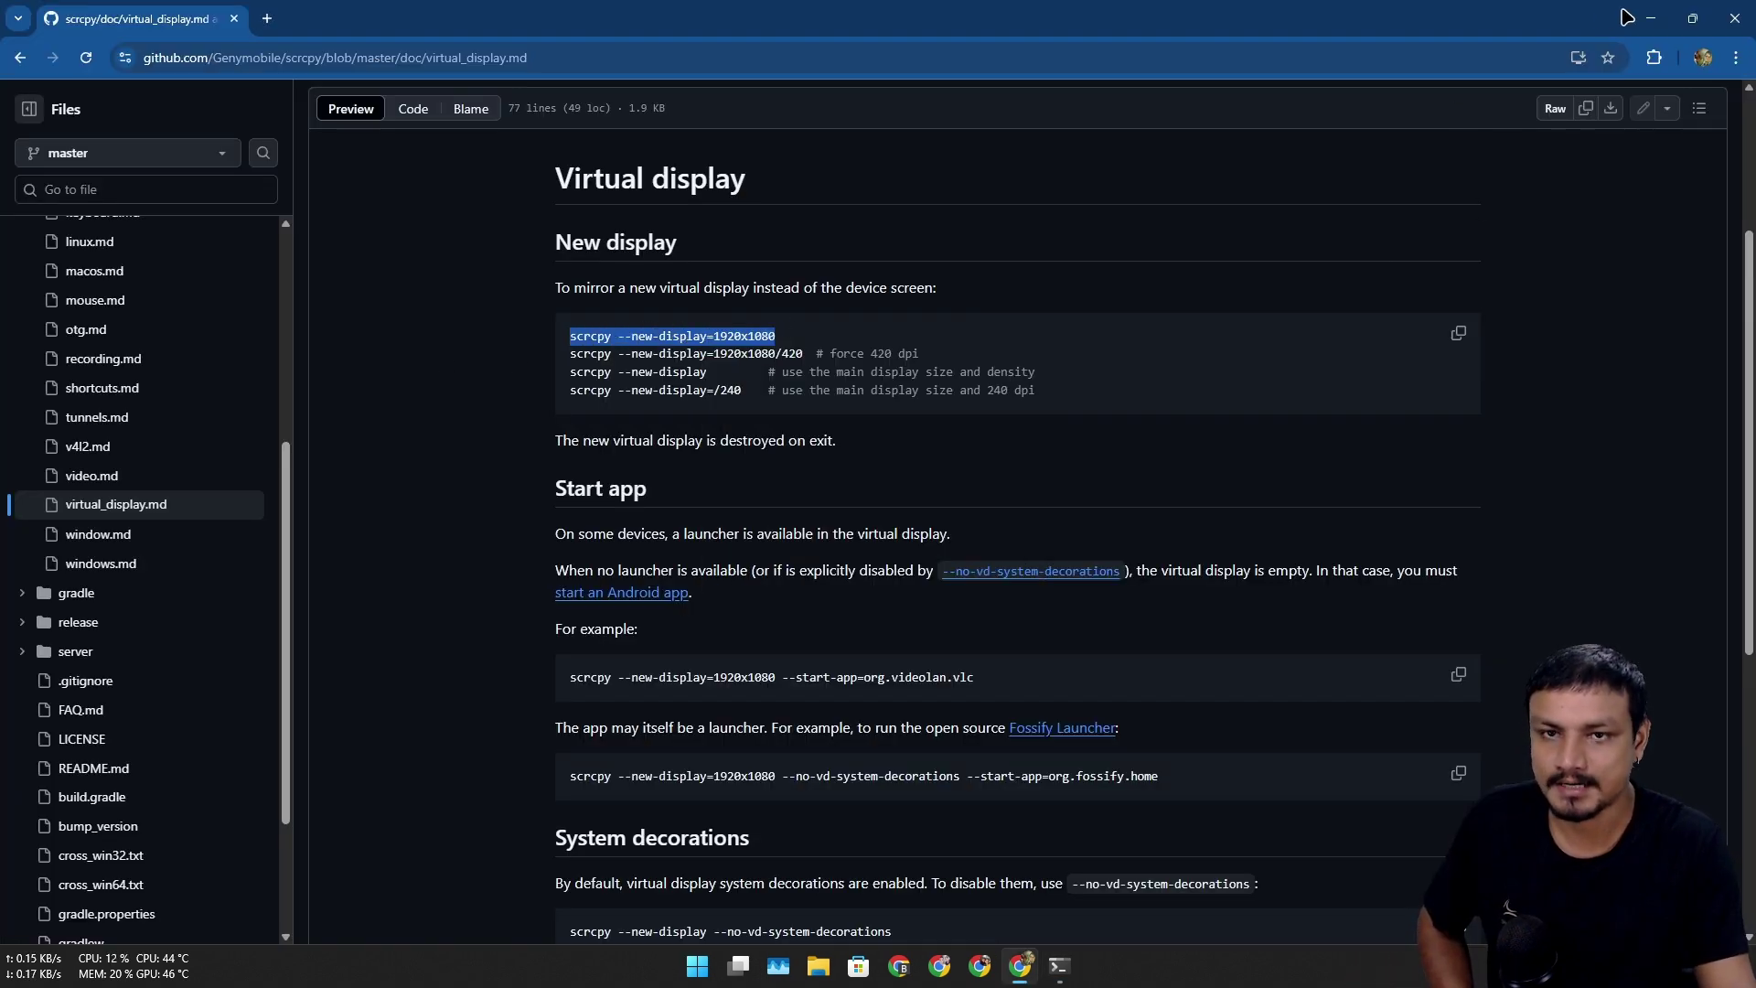
click(1651, 18)
key(BackSpace)
key(BackSpace)
key(BackSpace)
key(BackSpace)
key(BackSpace)
key(BackSpace)
key(BackSpace)
key(BackSpace)
key(BackSpace)
key(BackSpace)
key(BackSpace)
key(BackSpace)
key(BackSpace)
key(BackSpace)
key(BackSpace)
key(BackSpace)
key(BackSpace)
key(BackSpace)
key(BackSpace)
key(BackSpace)
text(=1920x1080)
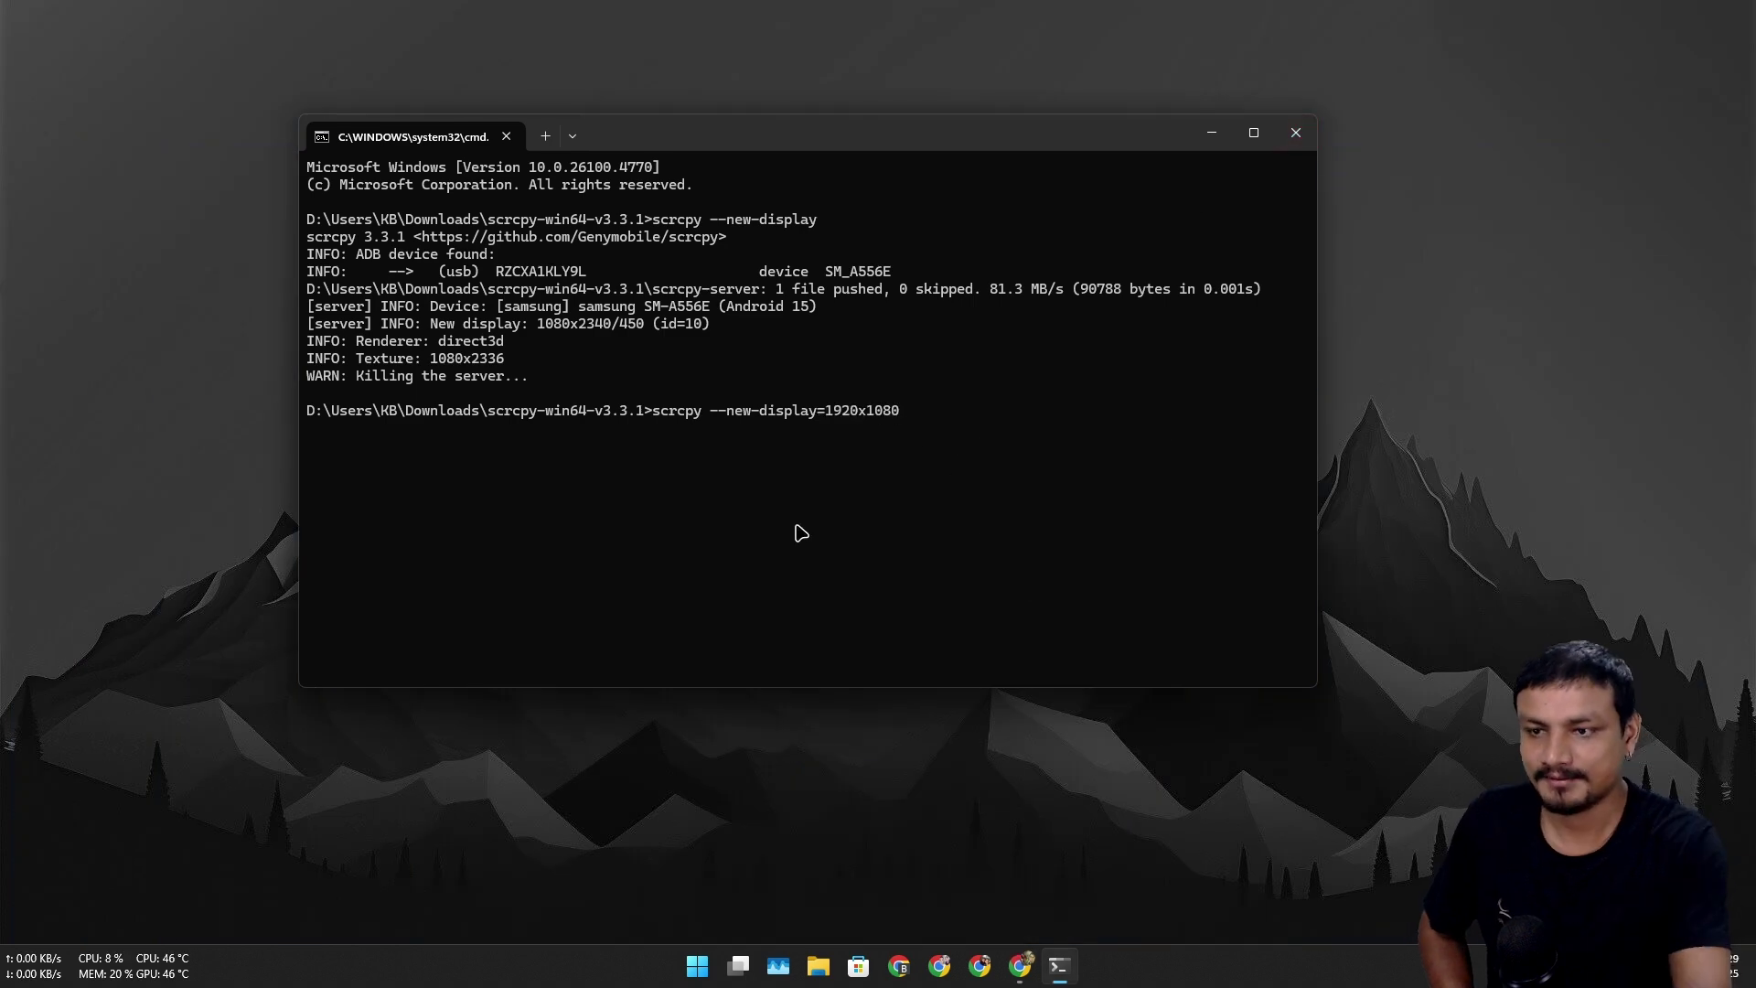
key(Return)
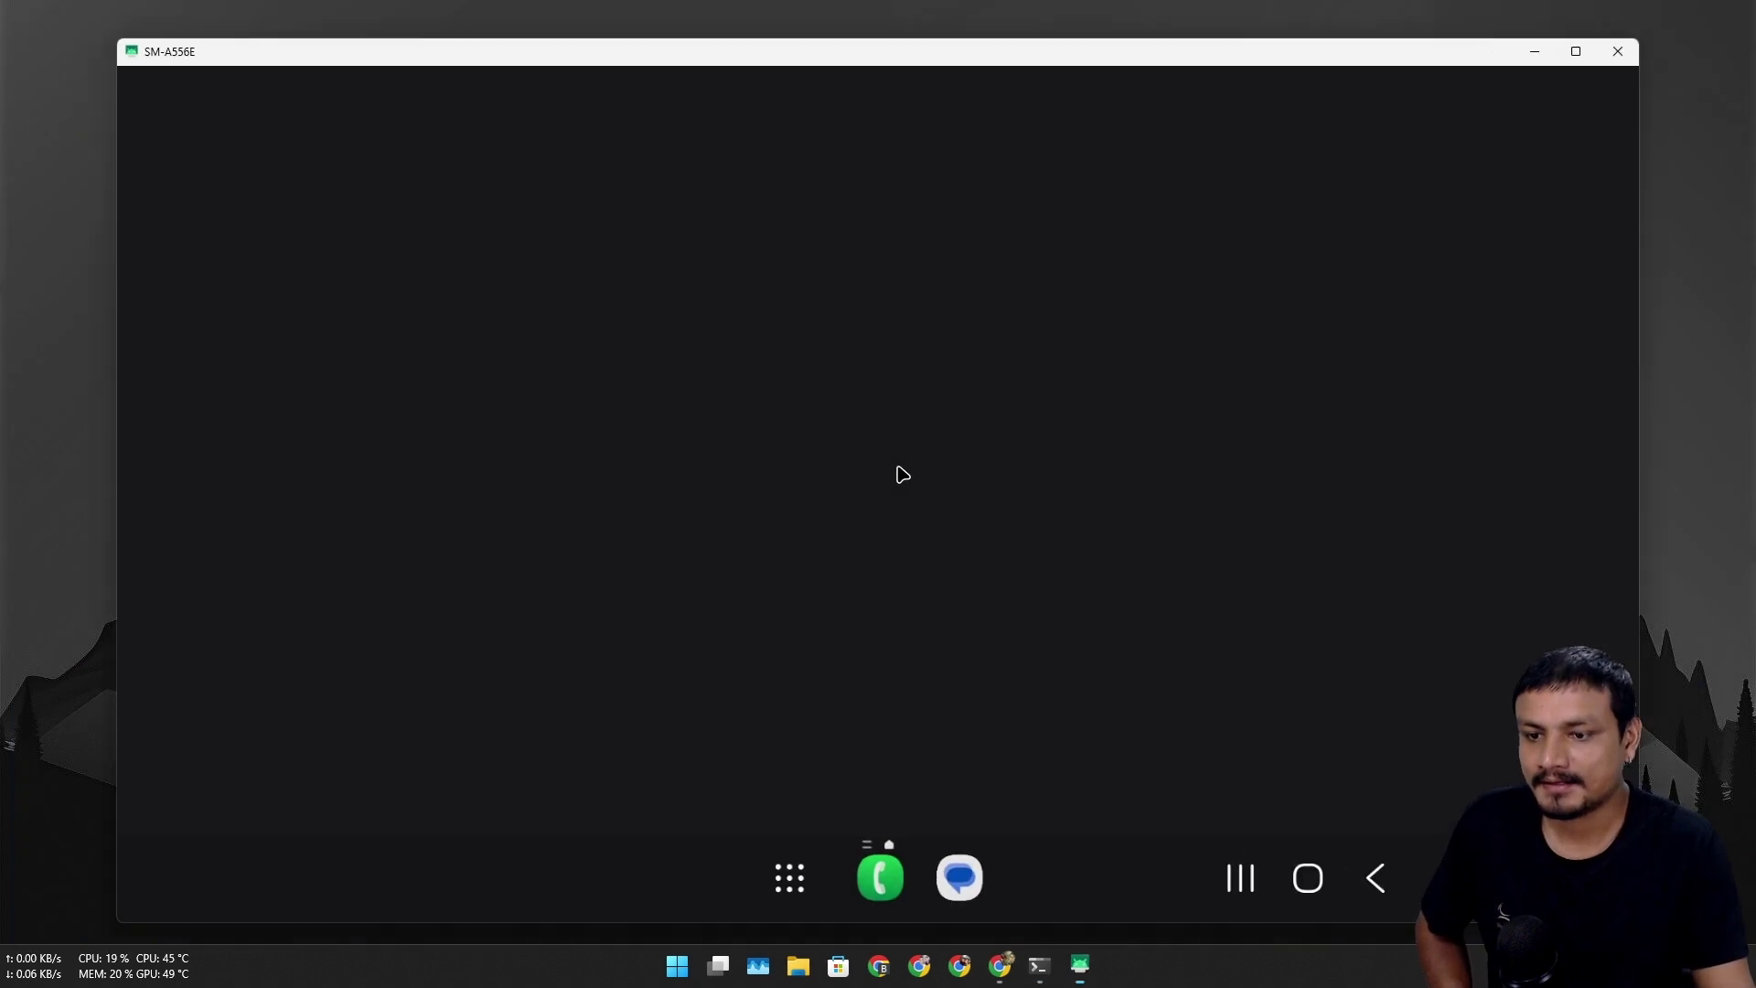
- Maximize the virtual display window and switch it to fullscreen with Alt+F
drag(1066, 63, 1026, 66)
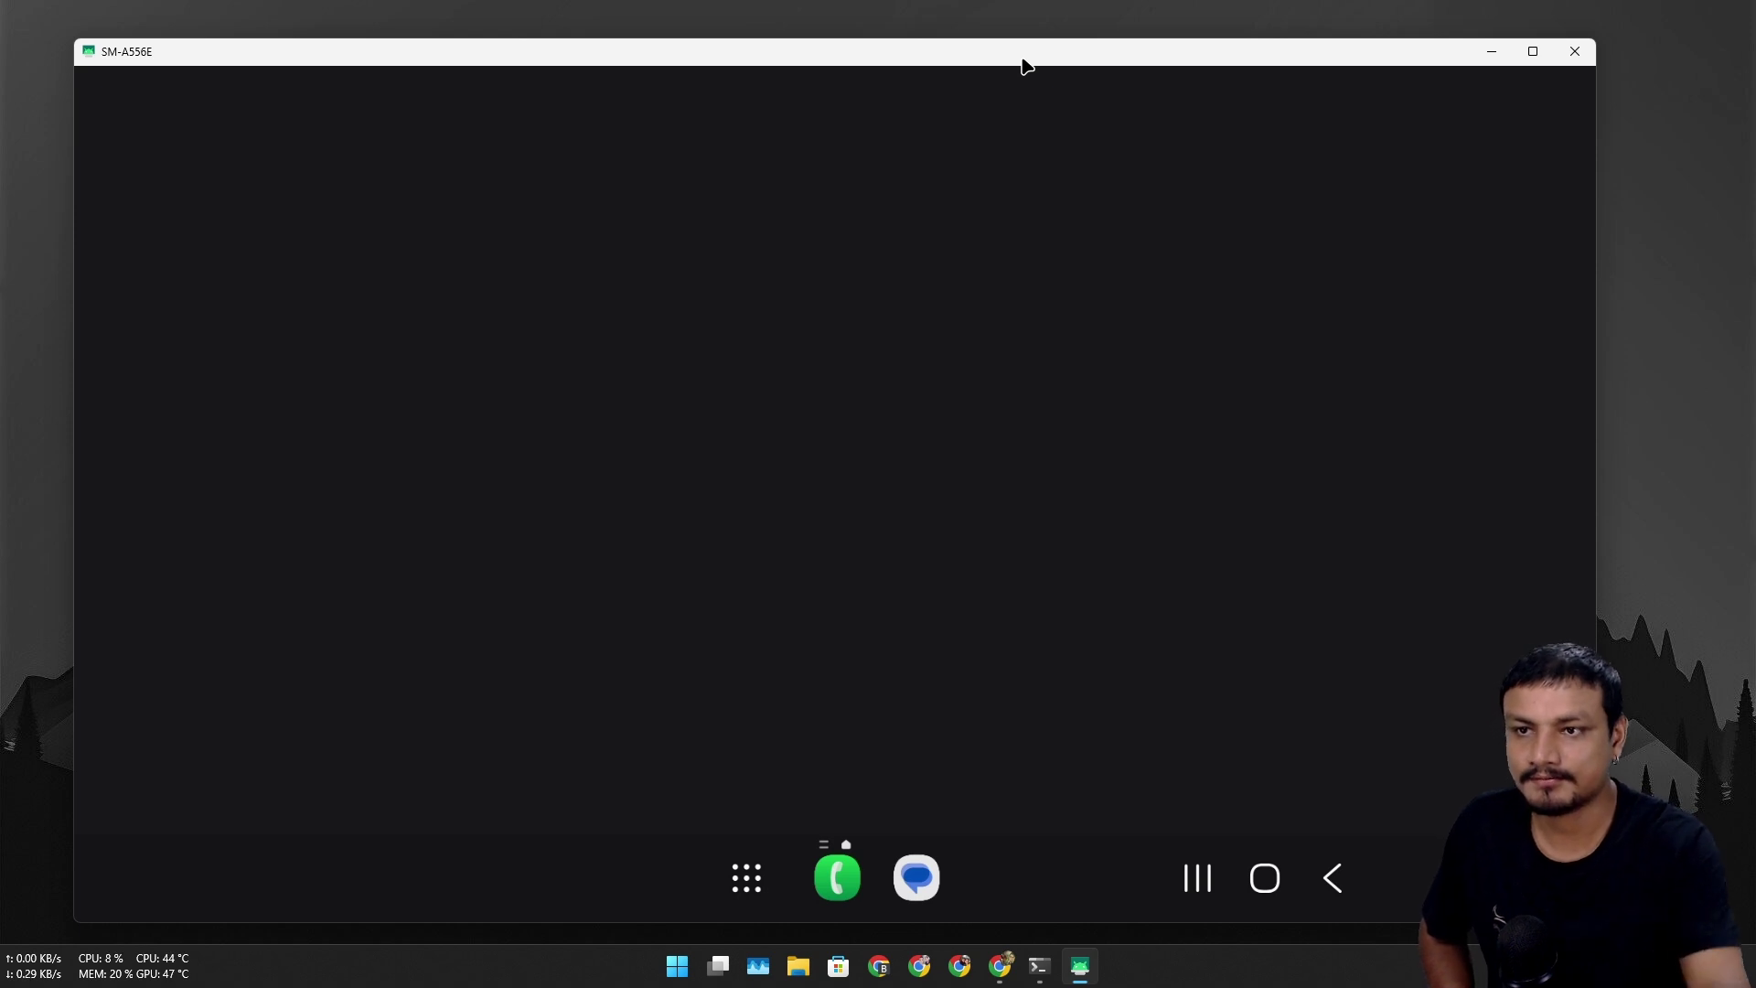
key(super+Up)
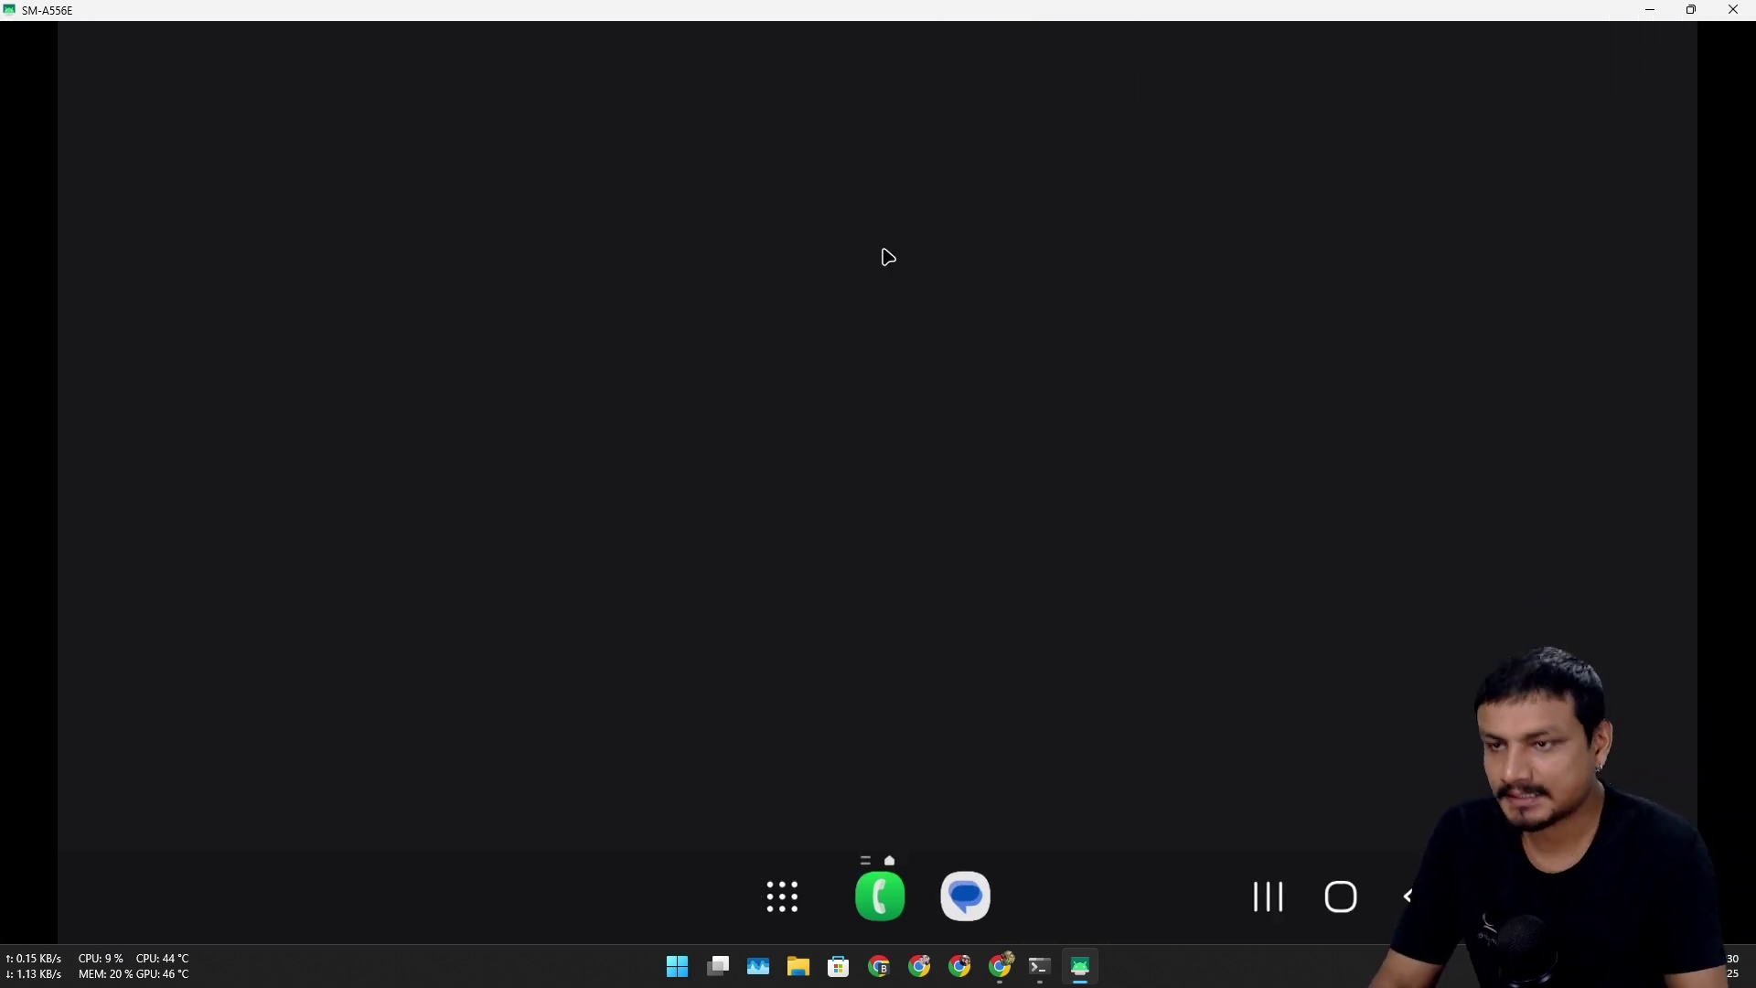
key(alt+f)
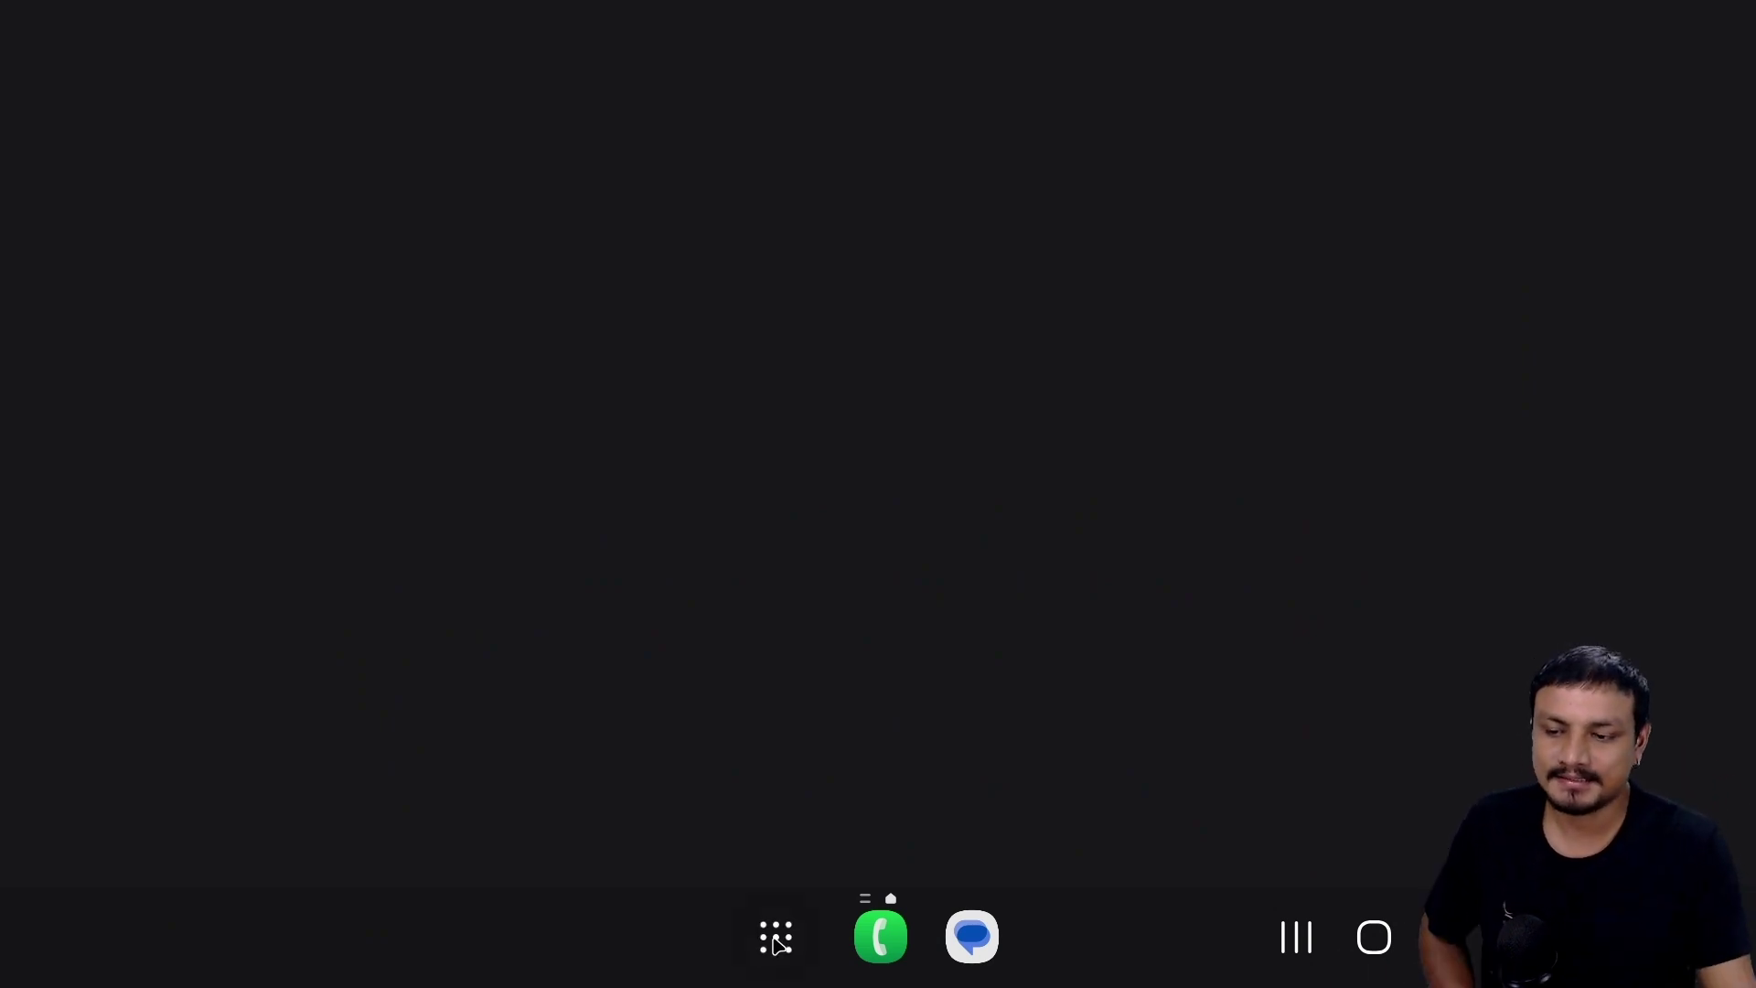
- Launch Galaxy Store from the app drawer and drag its floating window to the left
click(776, 940)
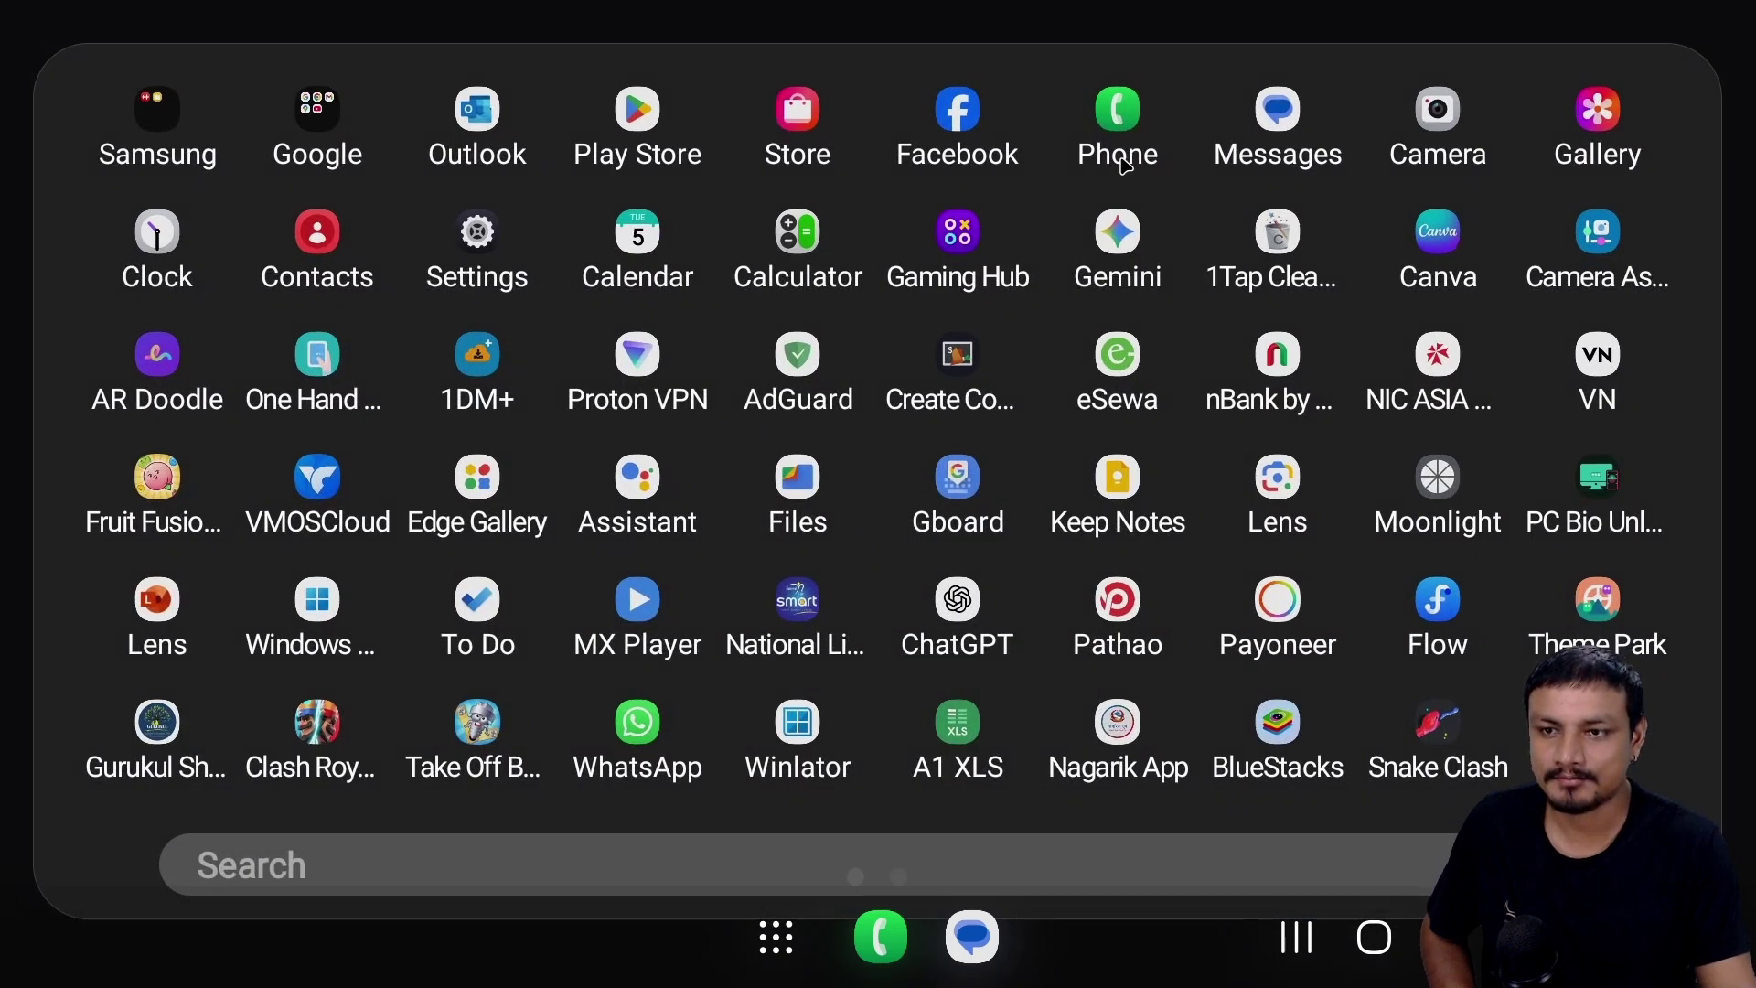
click(797, 112)
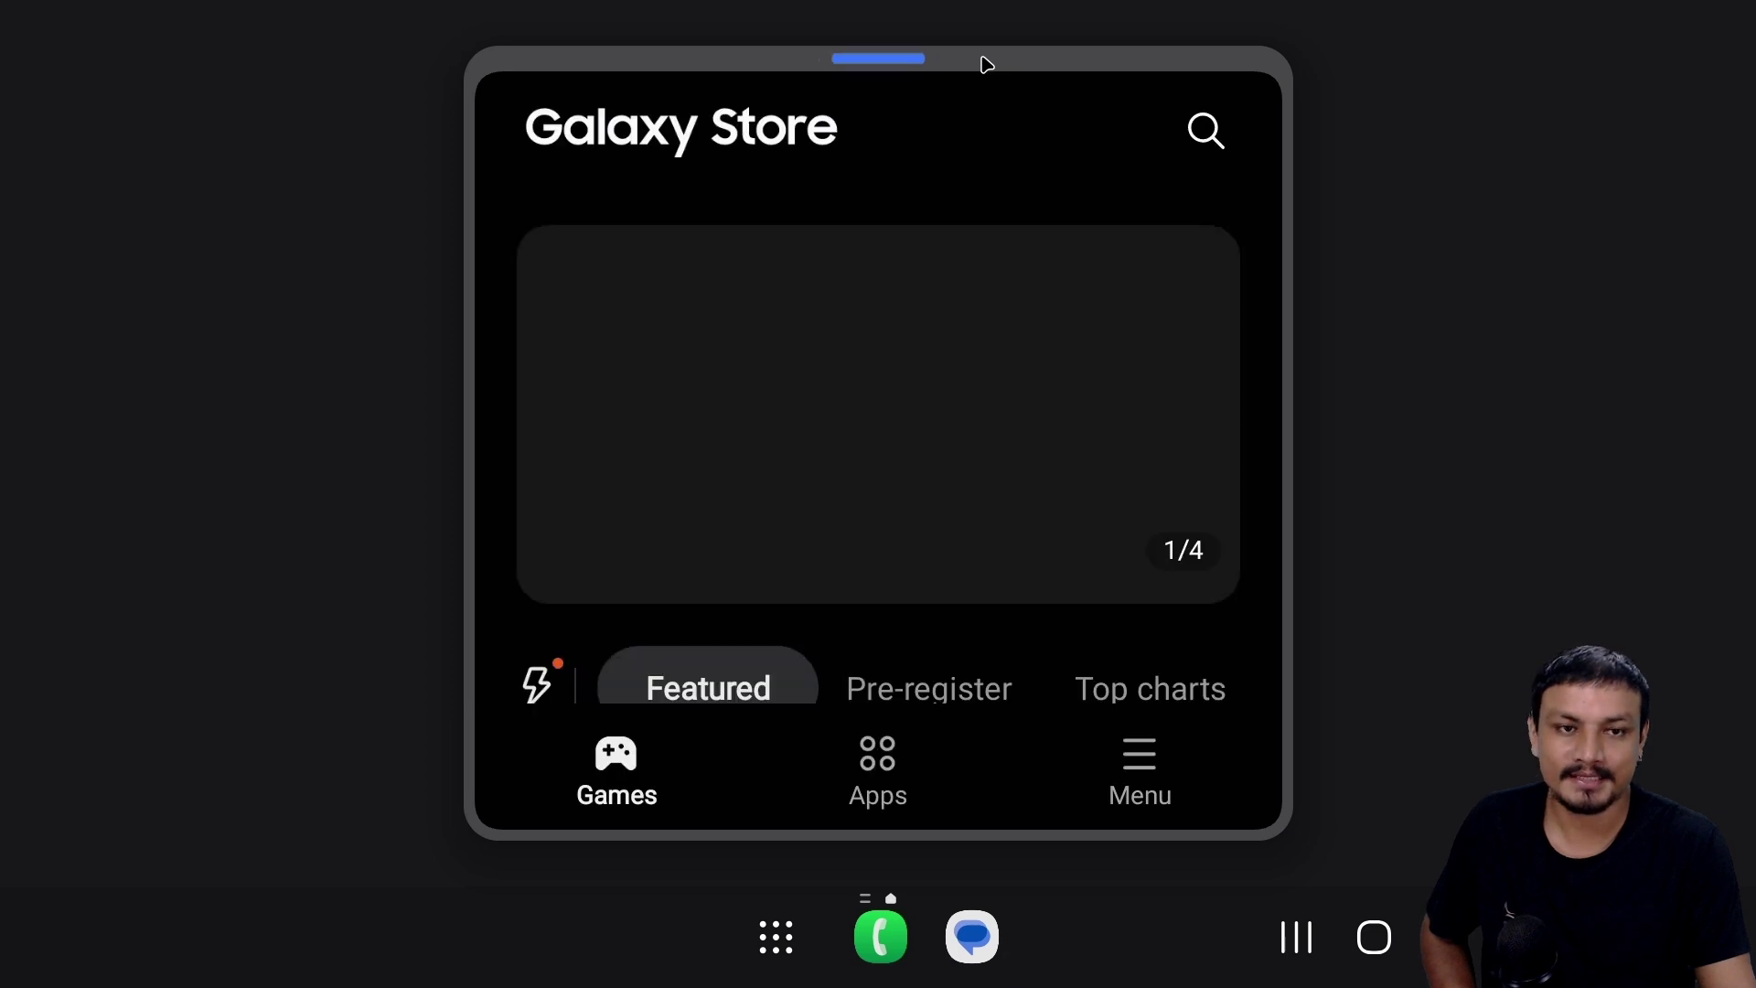
drag(917, 66, 589, 95)
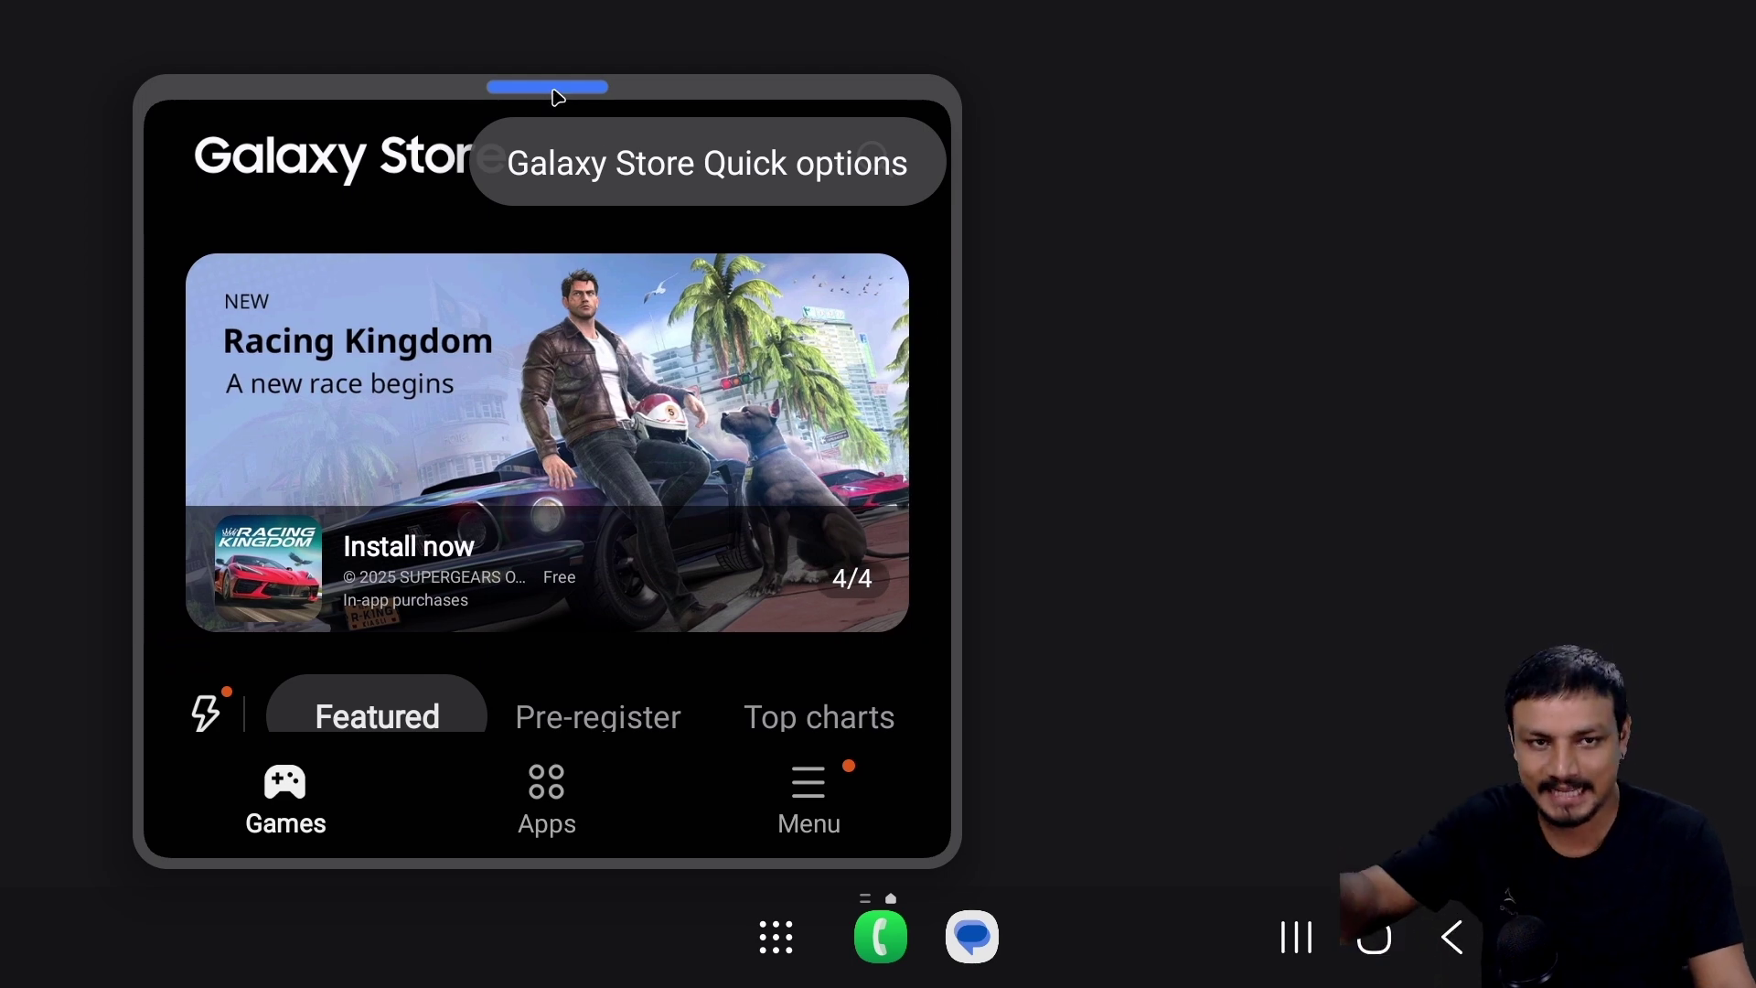
- Pin the Galaxy Store window header and maximize the window
click(553, 88)
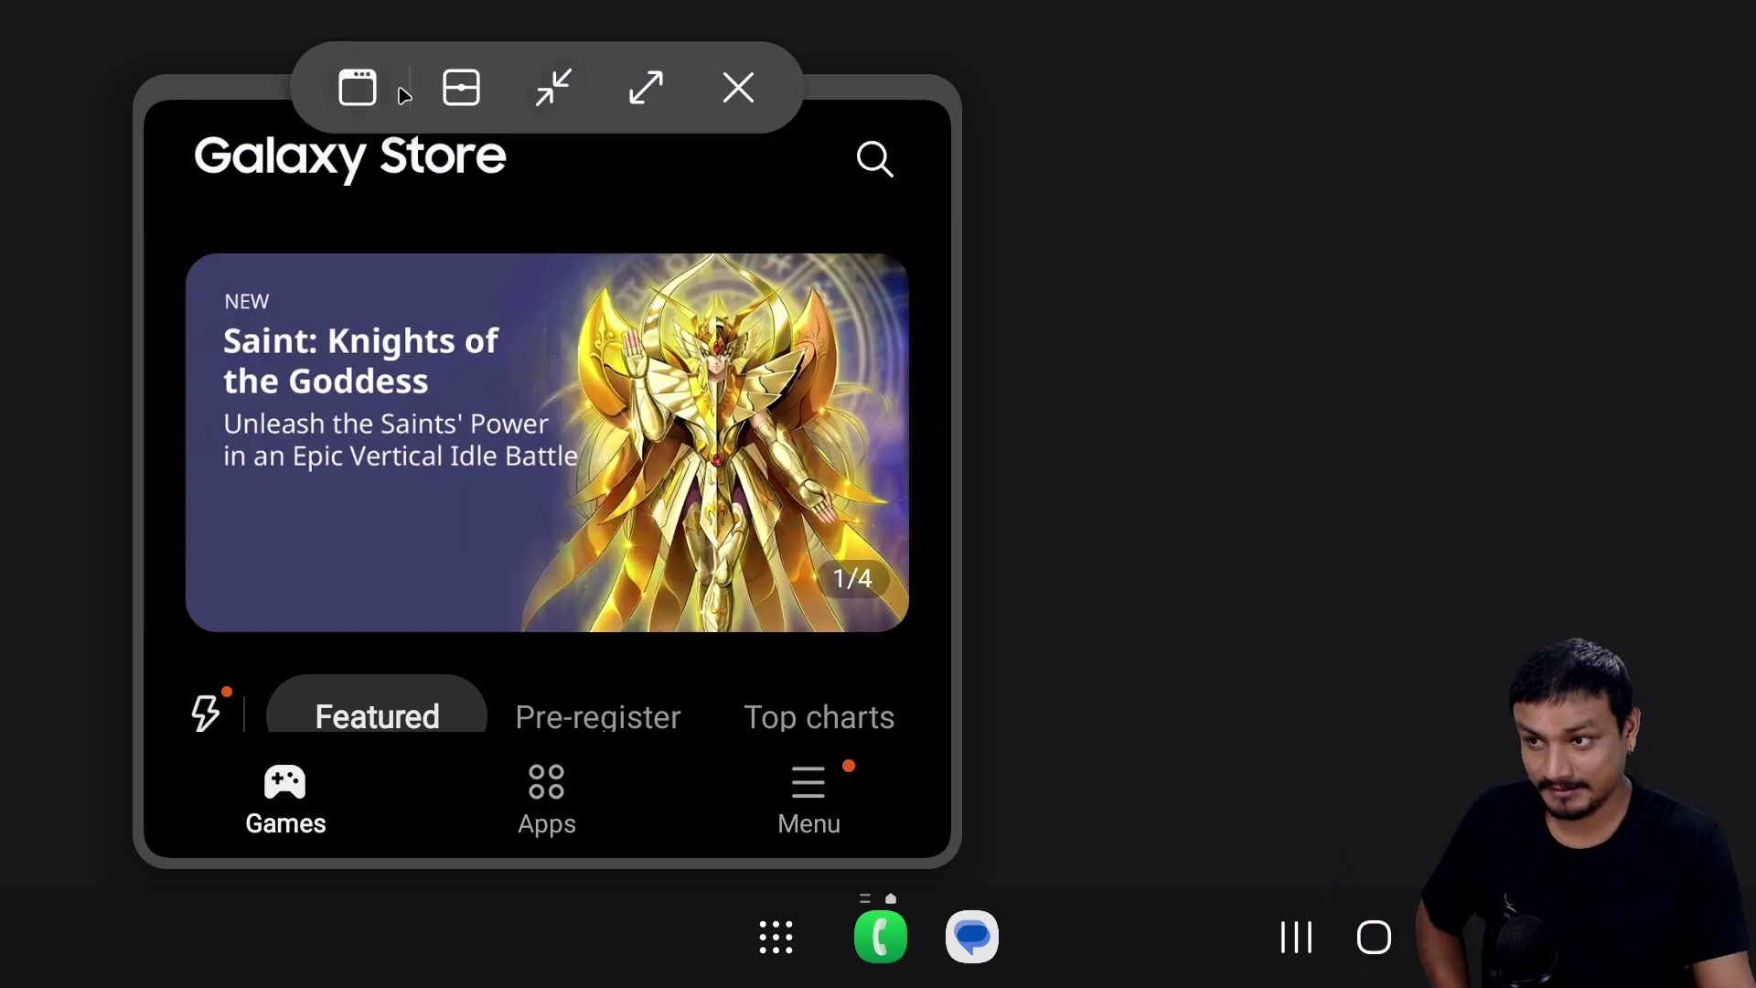
click(357, 88)
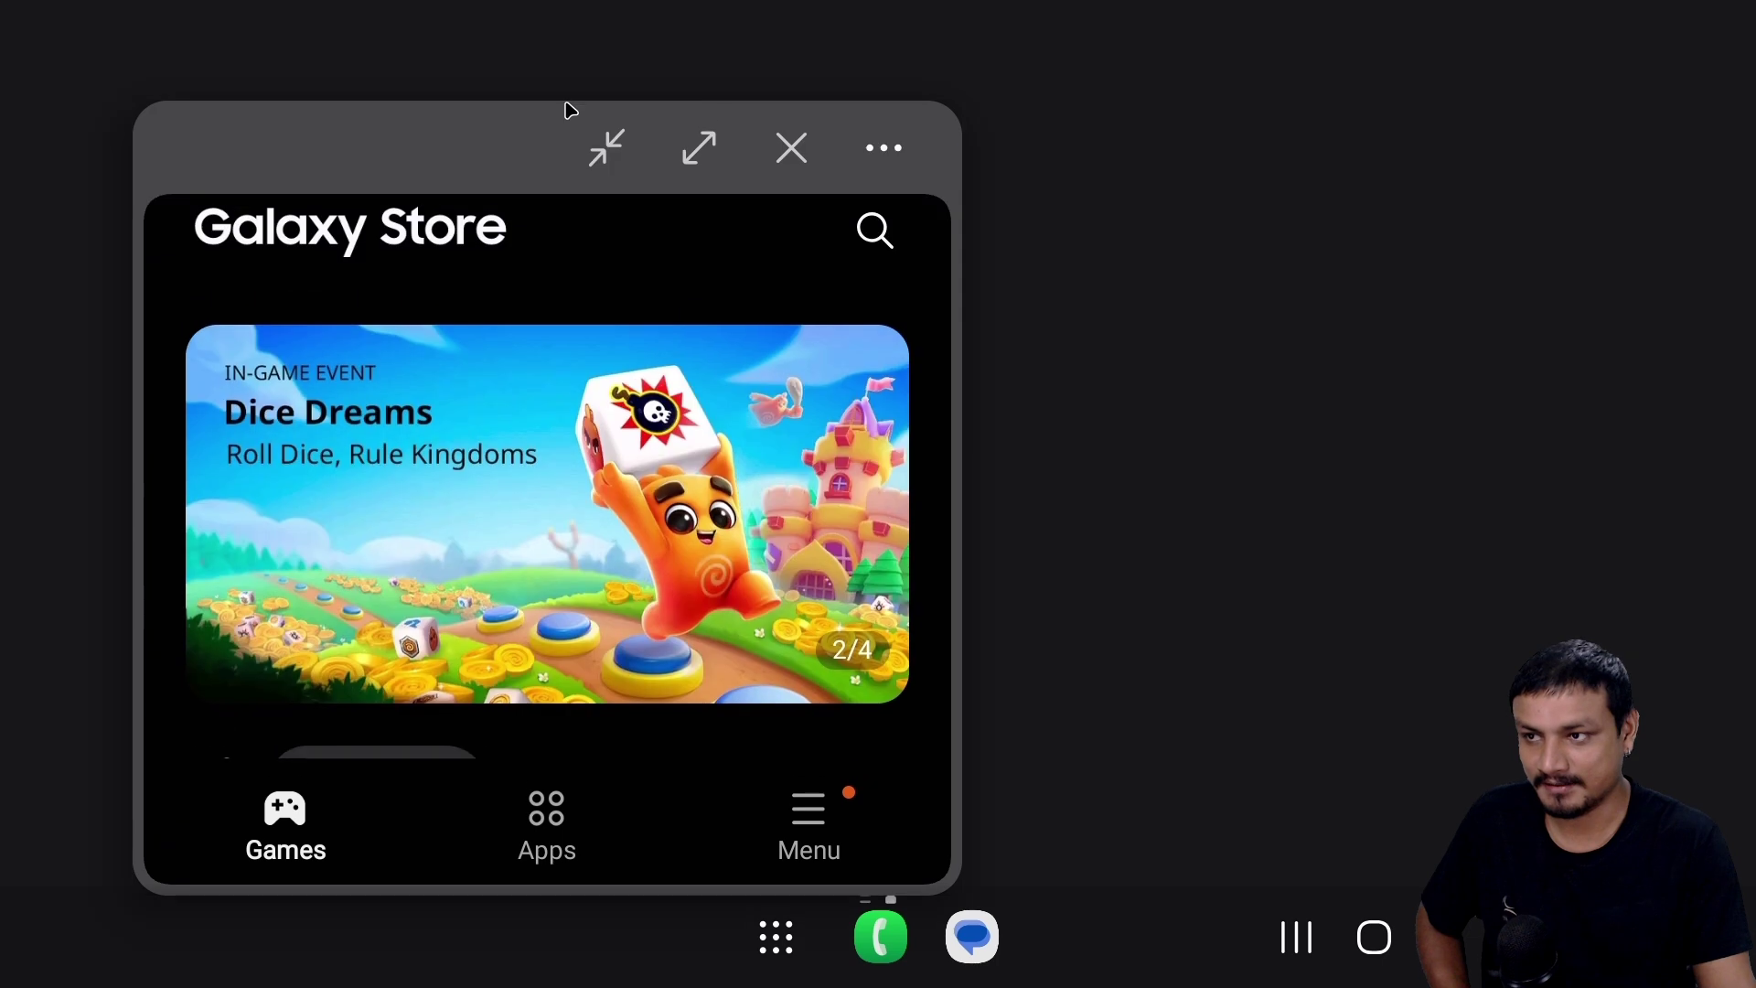
click(704, 152)
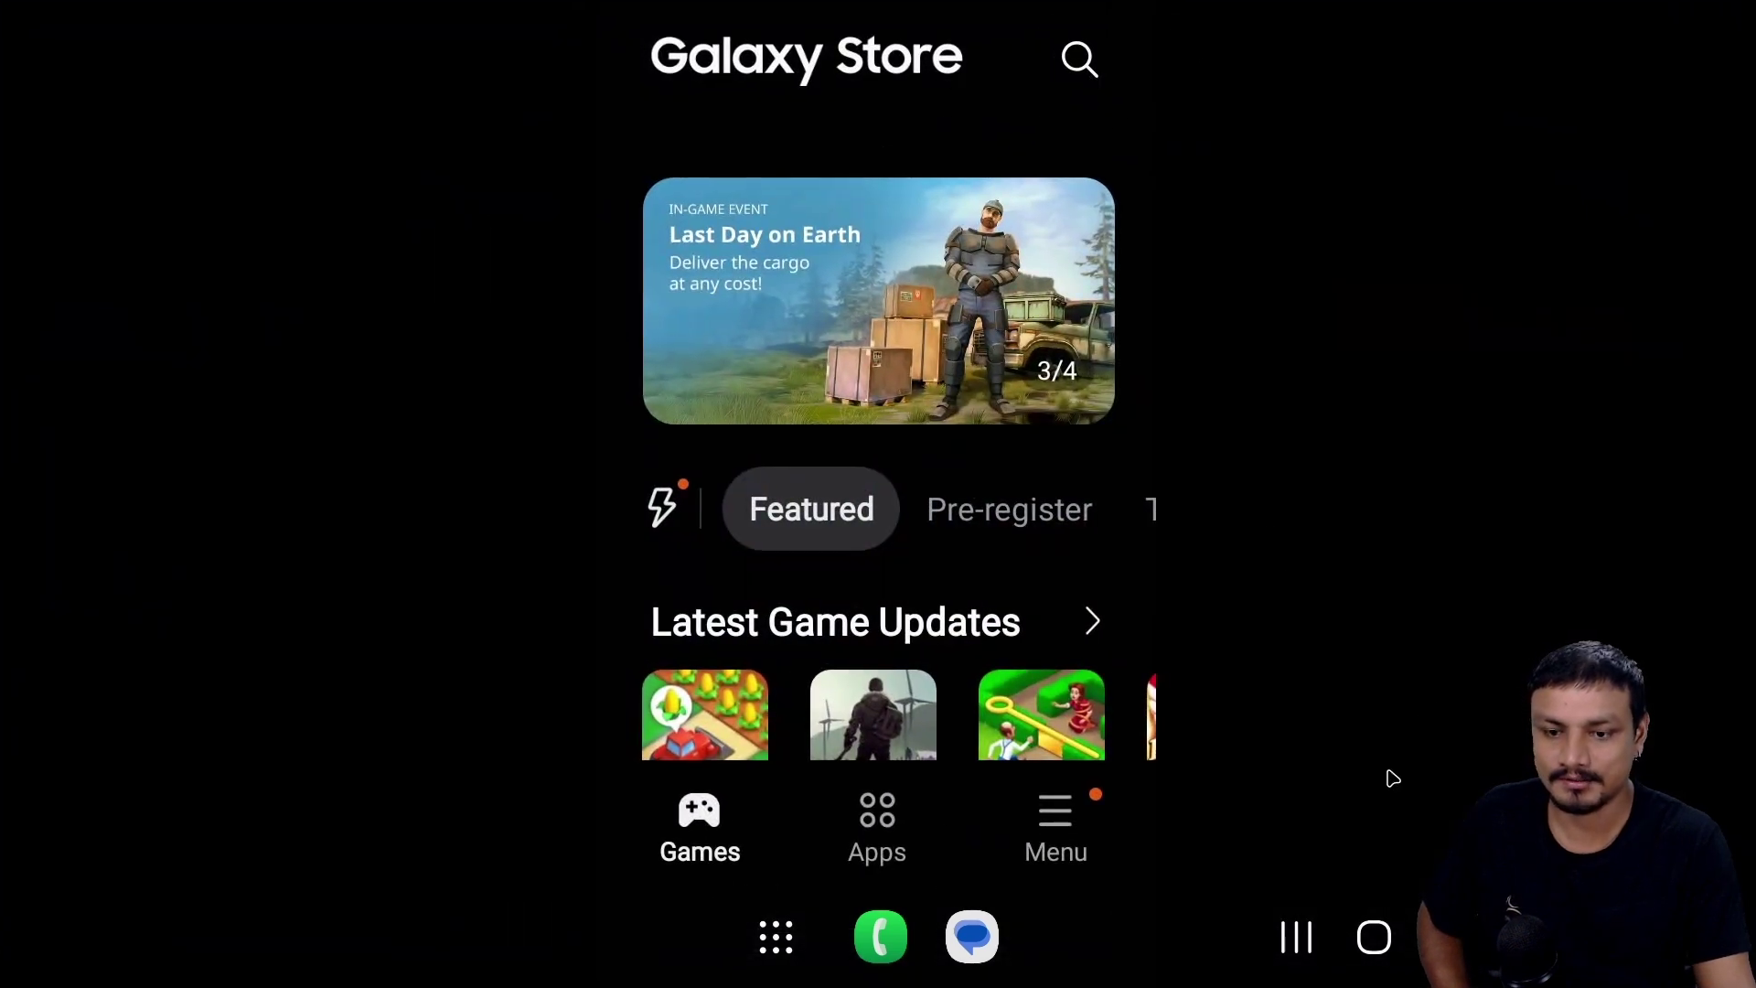
- Open Play Store and ChatGPT as floating windows, then move and minimize them to arrange the desktop
click(776, 933)
click(666, 112)
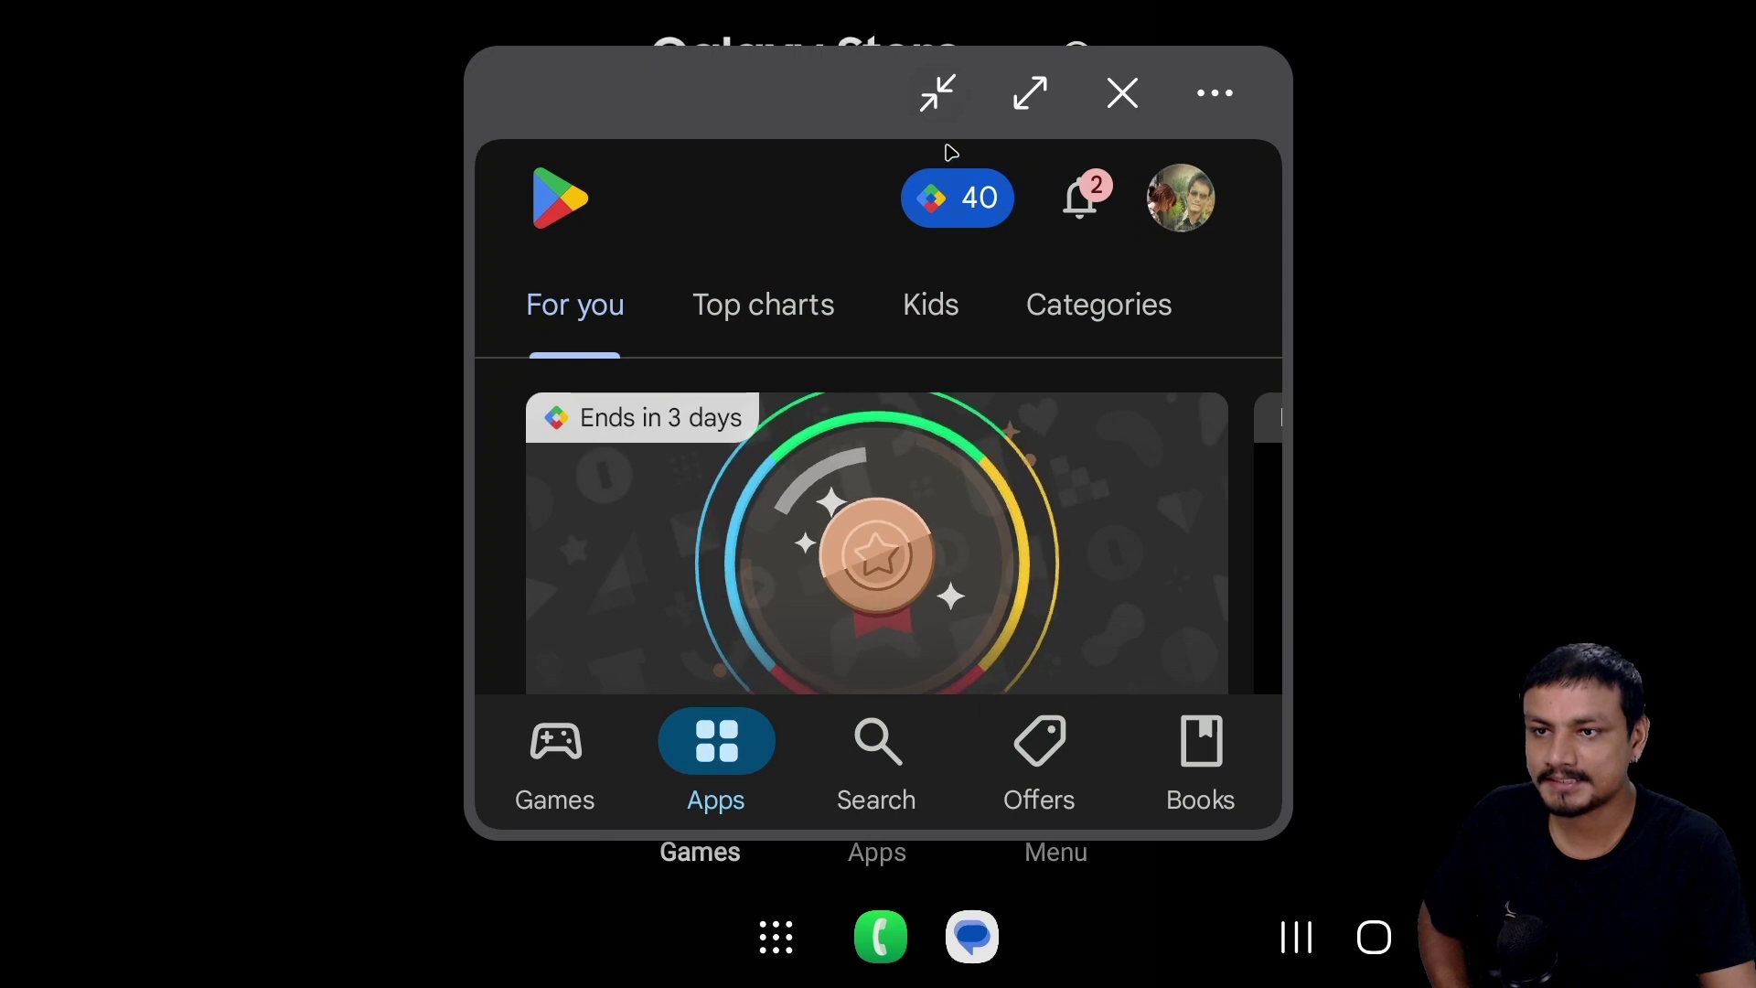
drag(798, 108, 494, 157)
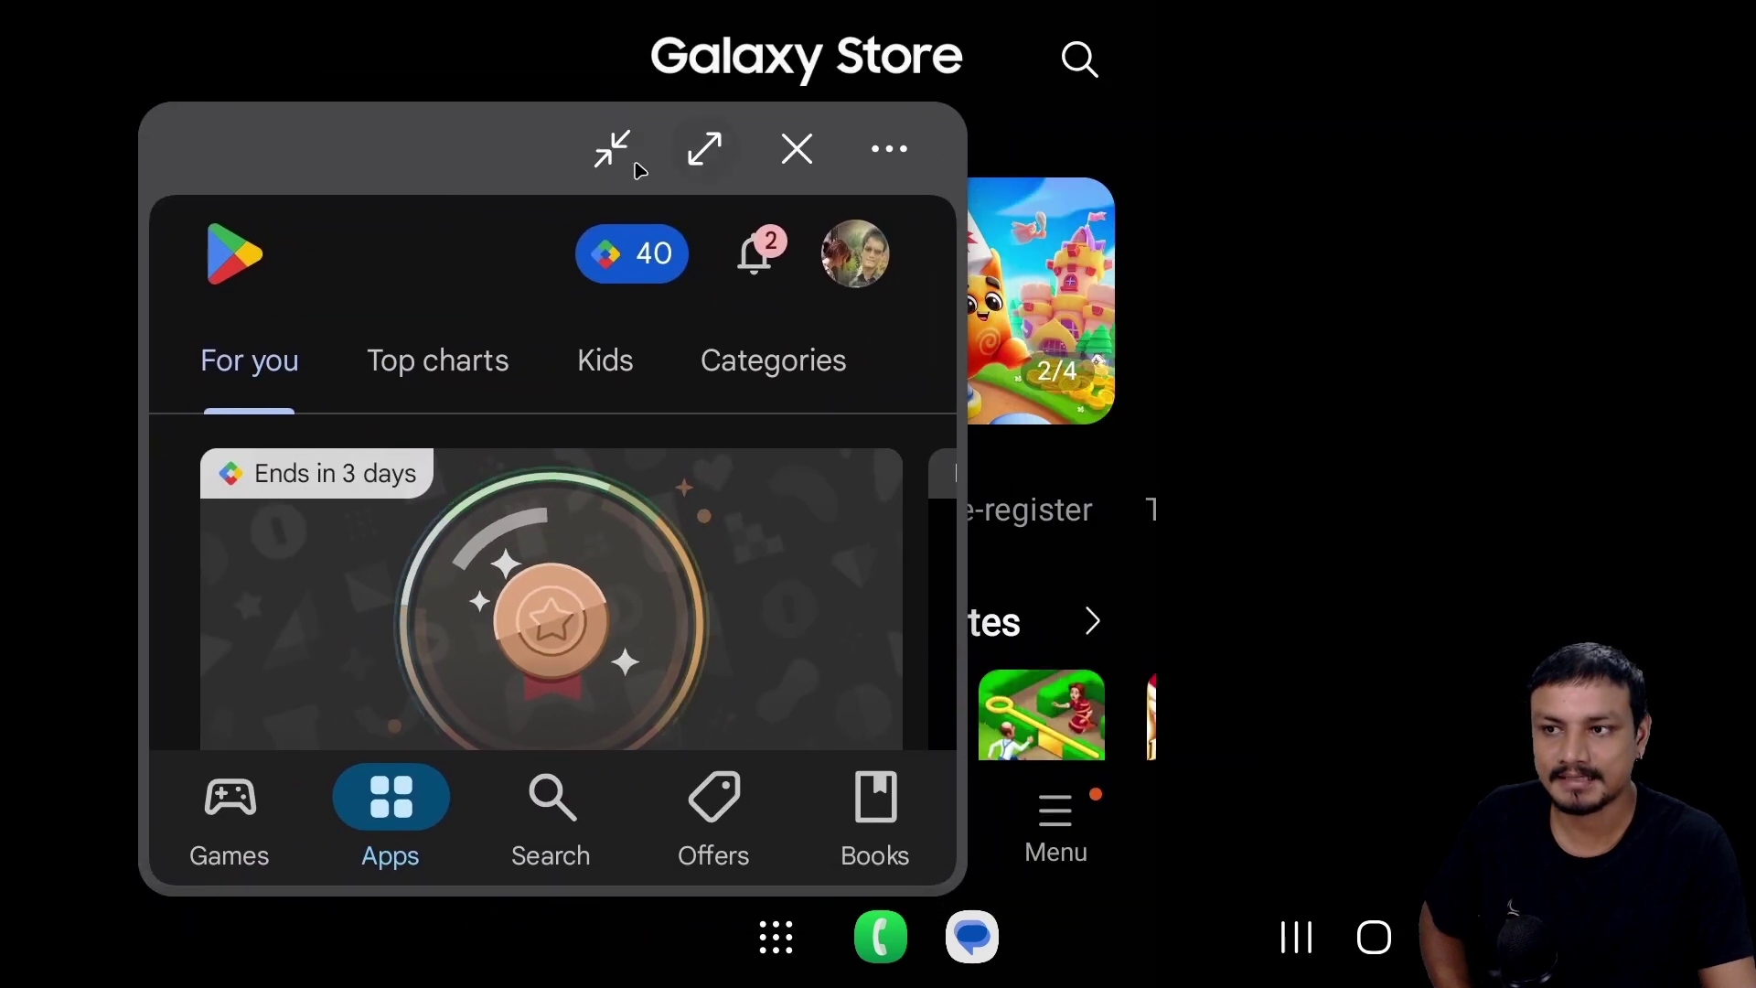
click(604, 158)
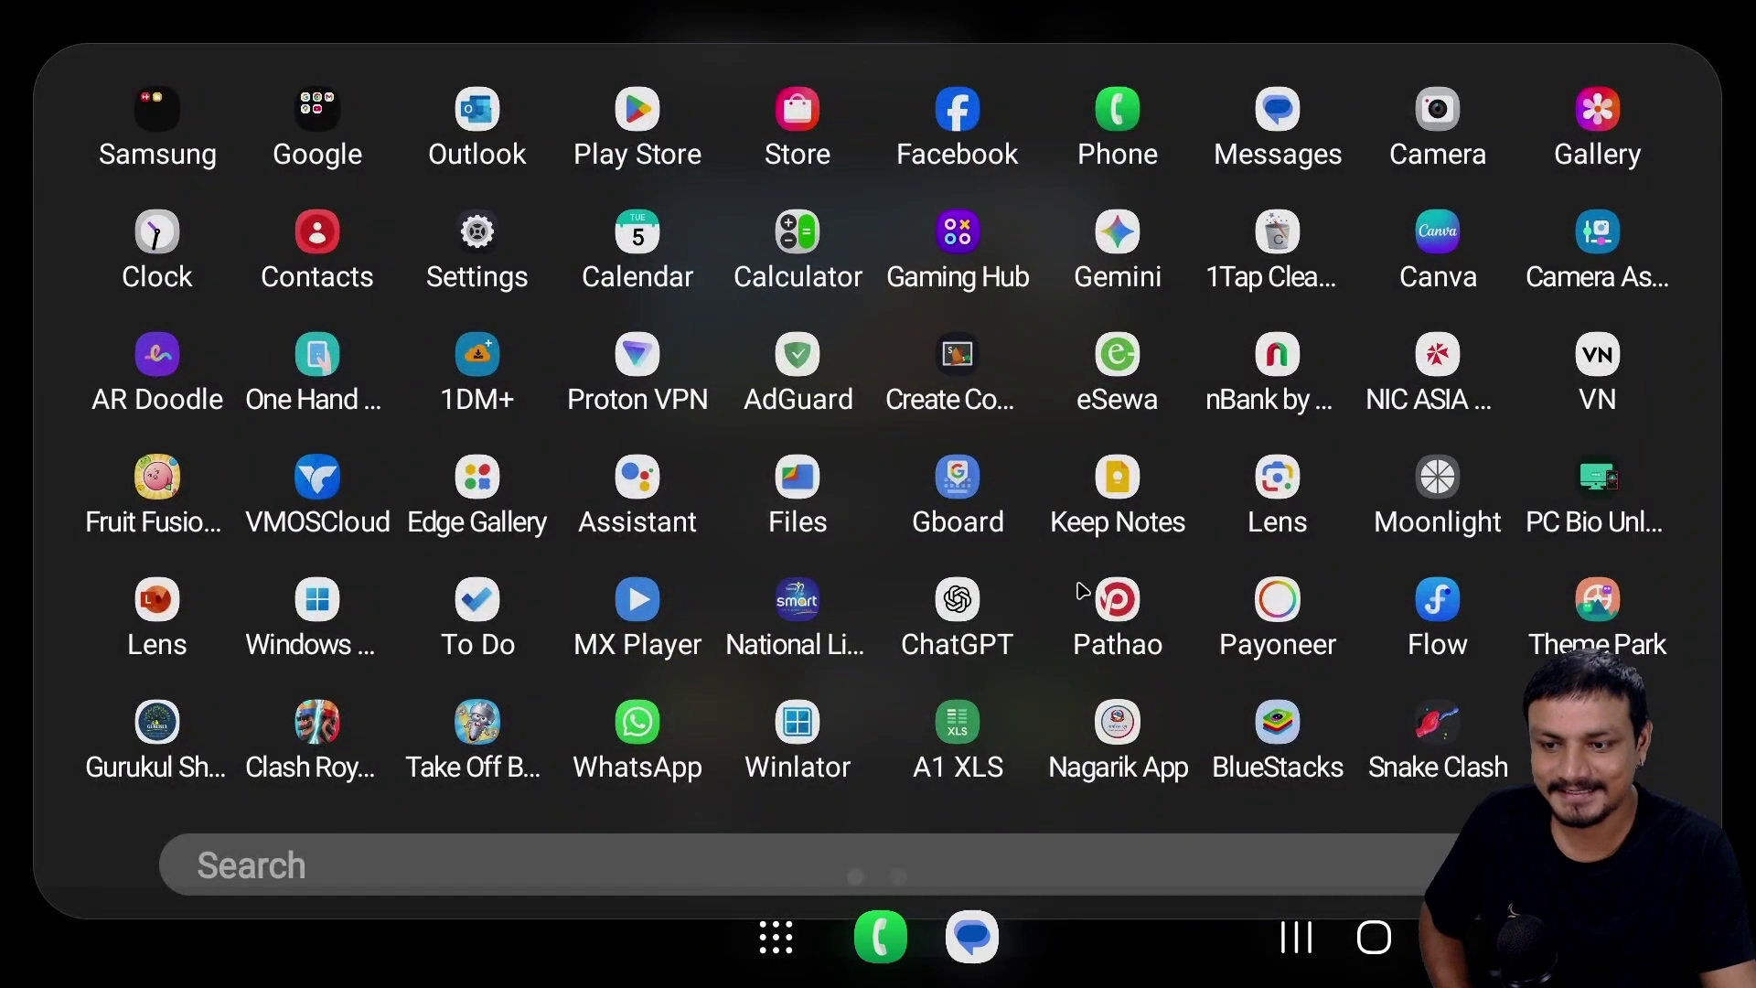
click(957, 599)
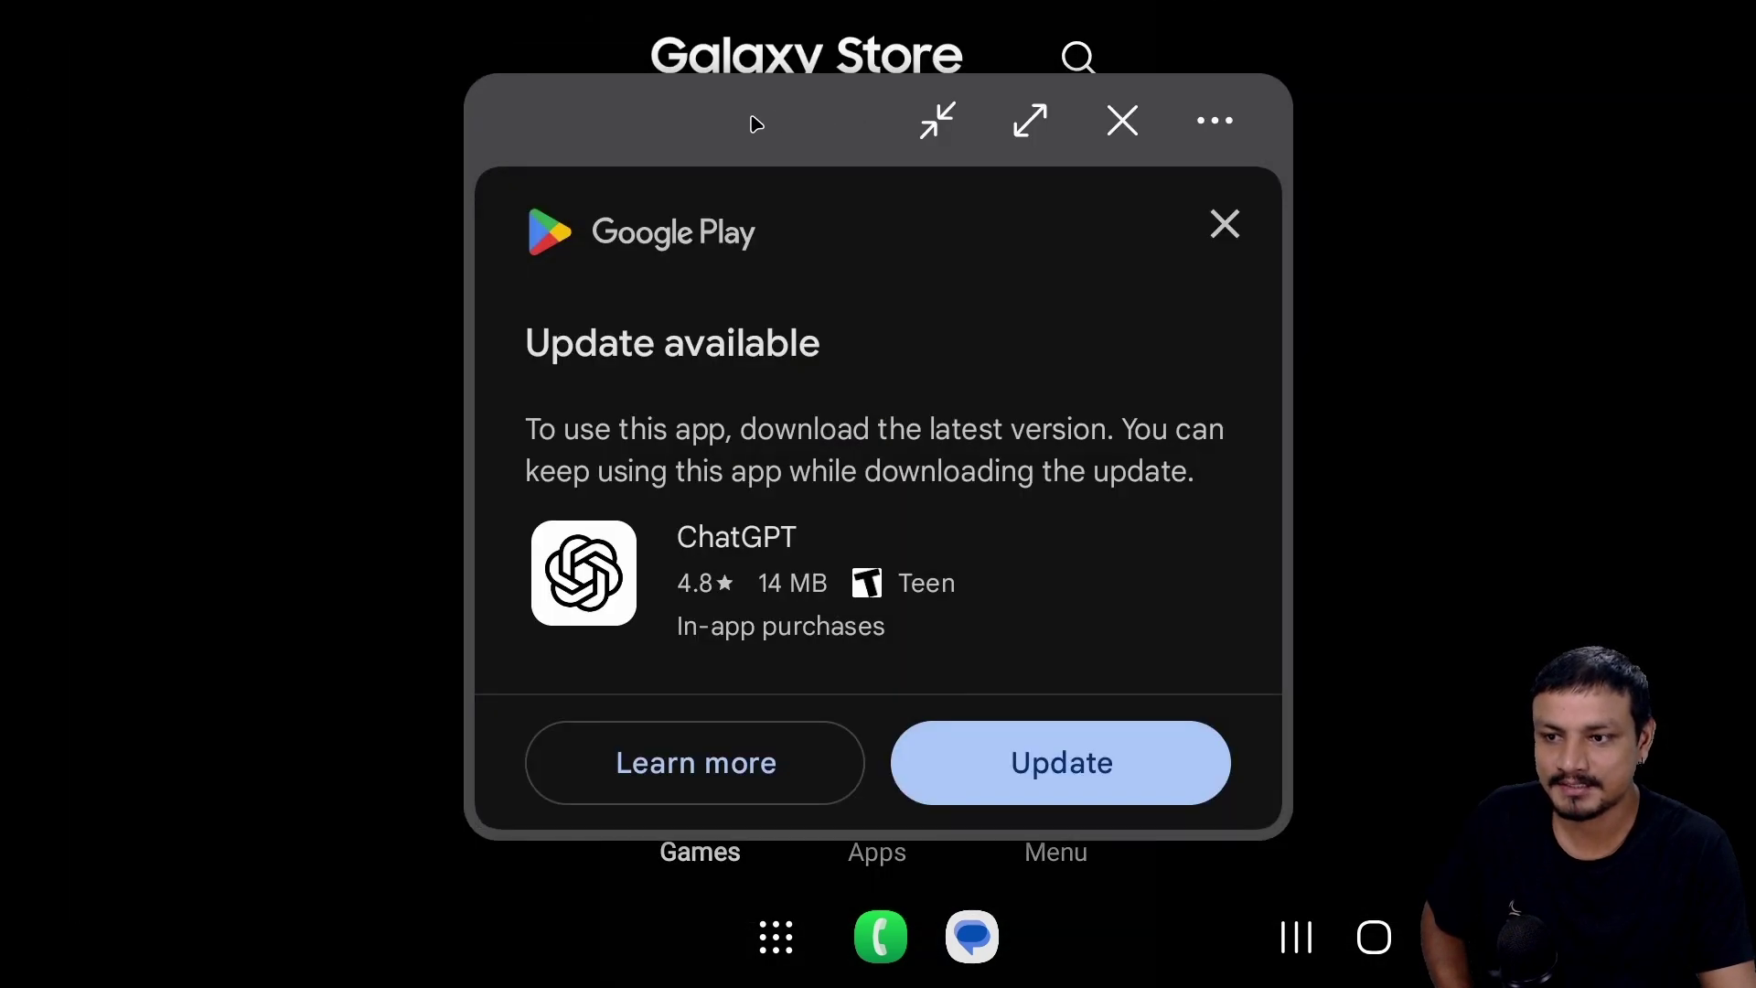
drag(755, 123, 652, 92)
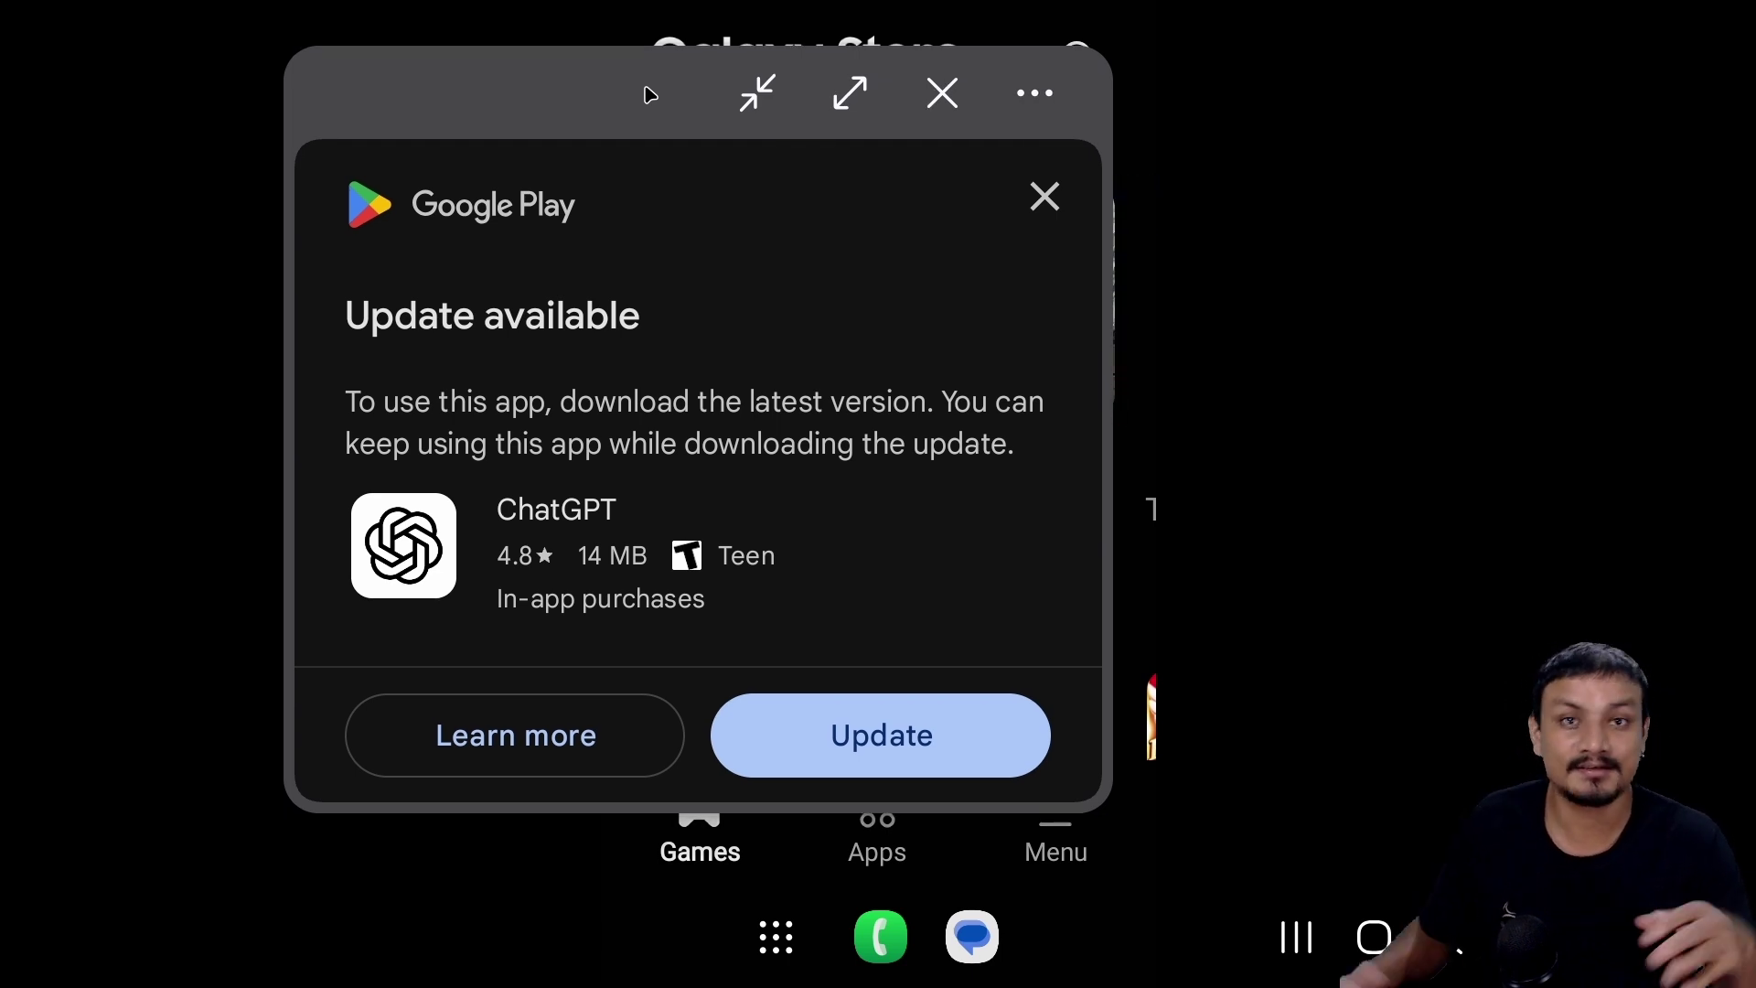
drag(648, 93, 601, 114)
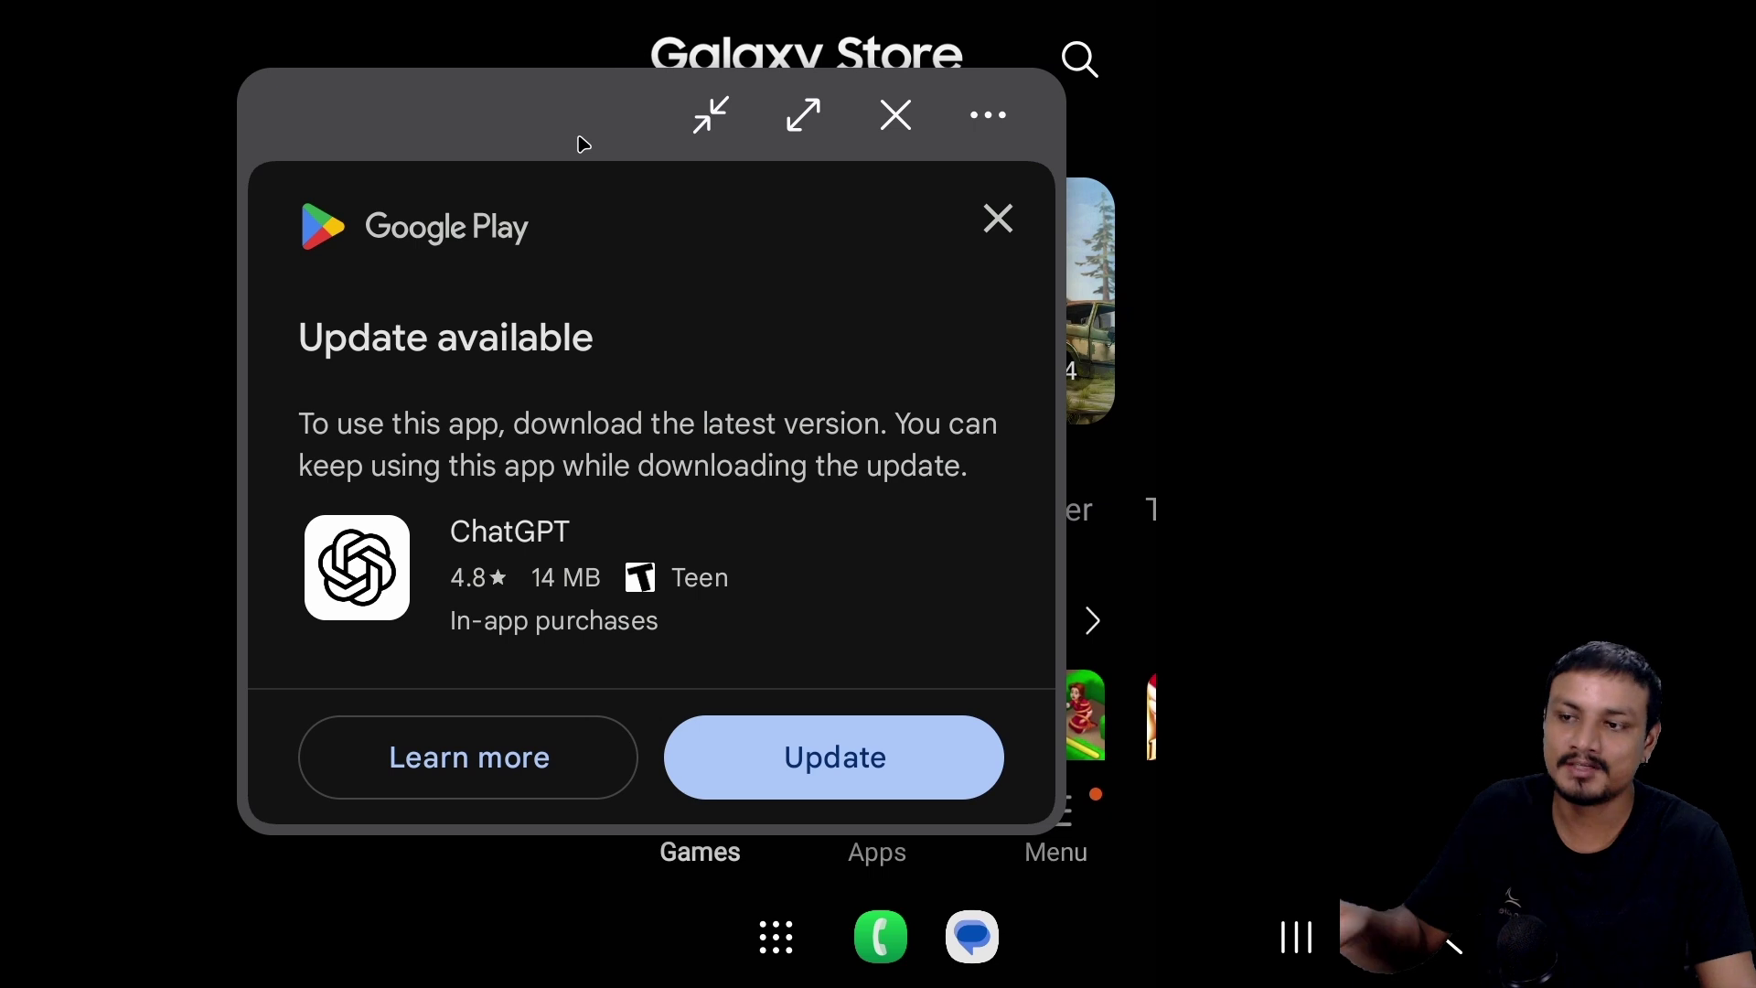
drag(583, 144, 443, 133)
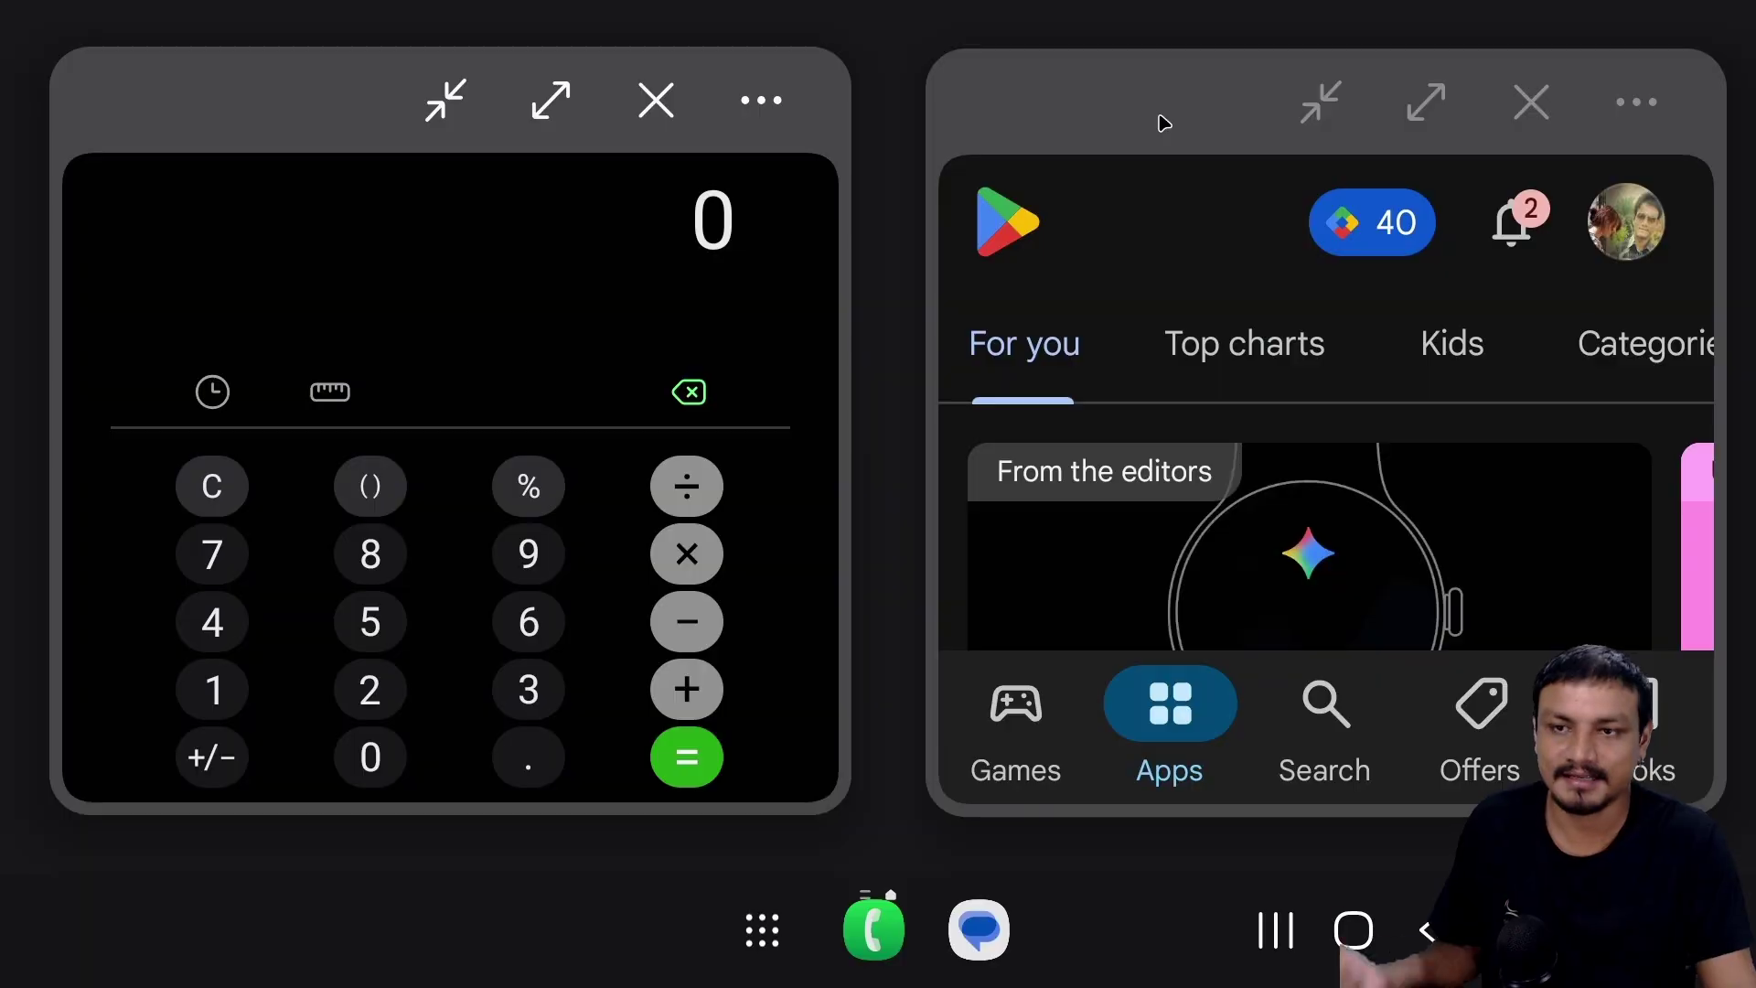
- Nudge the Google Play floating window slightly left, then back right and up
drag(1166, 124, 1127, 120)
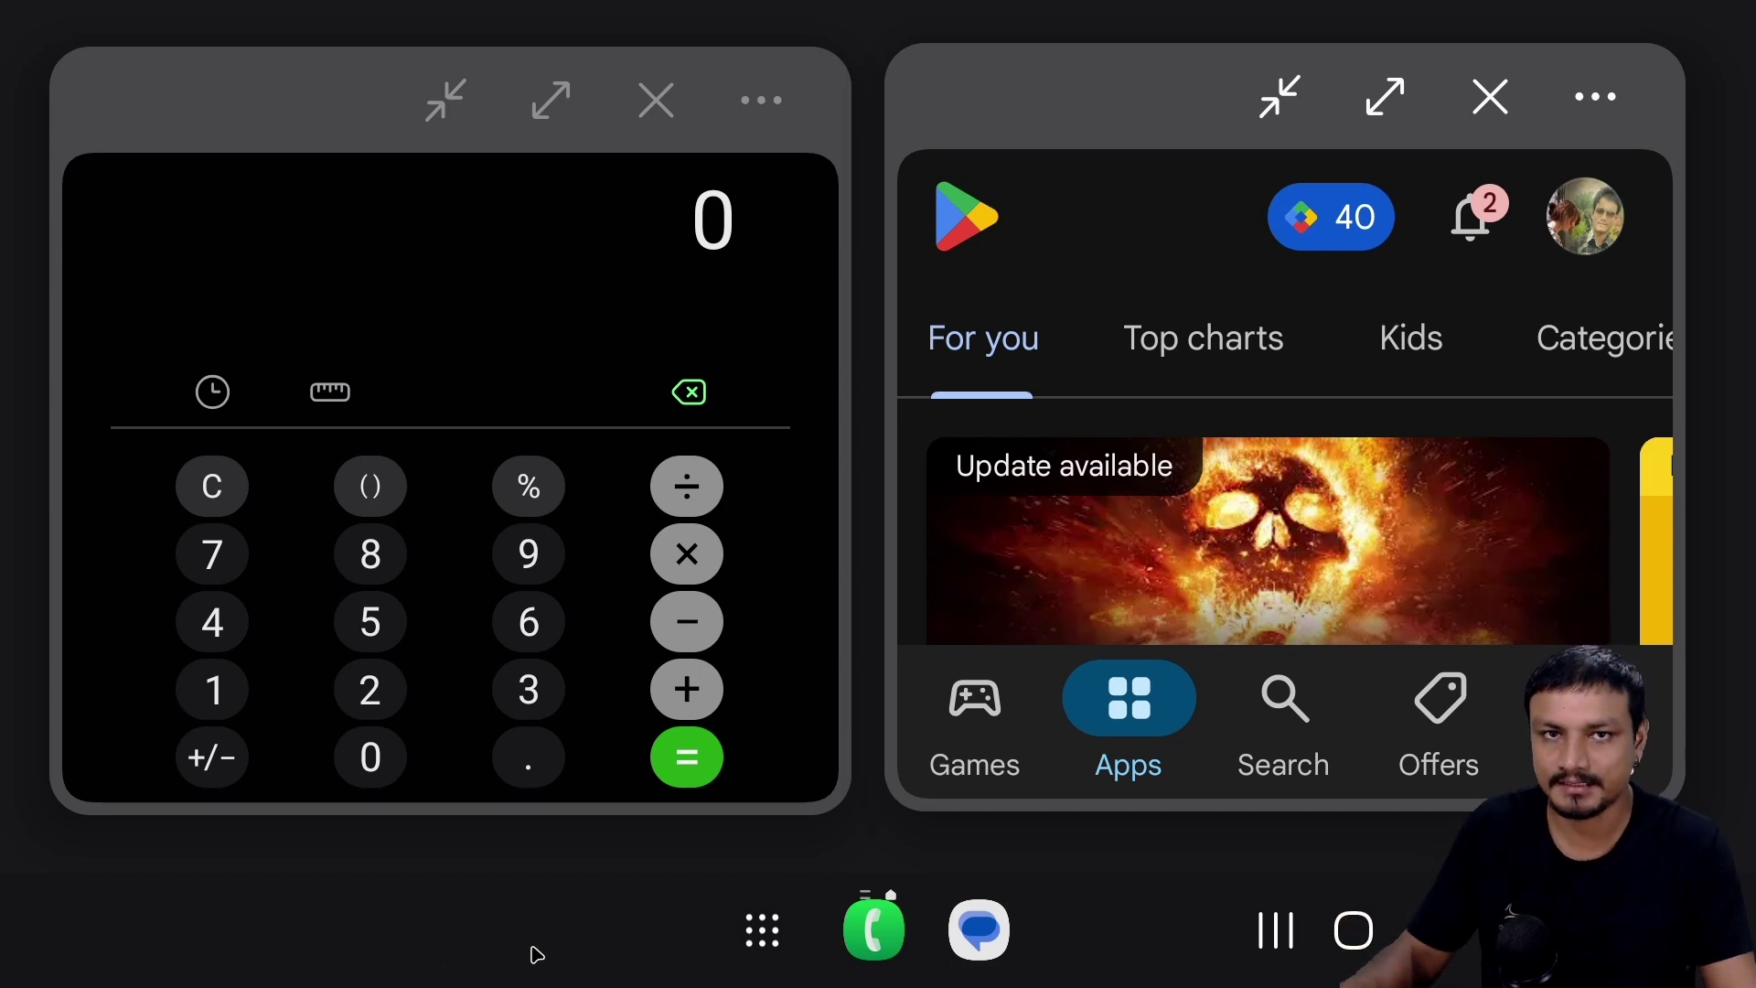
drag(1113, 101, 1129, 92)
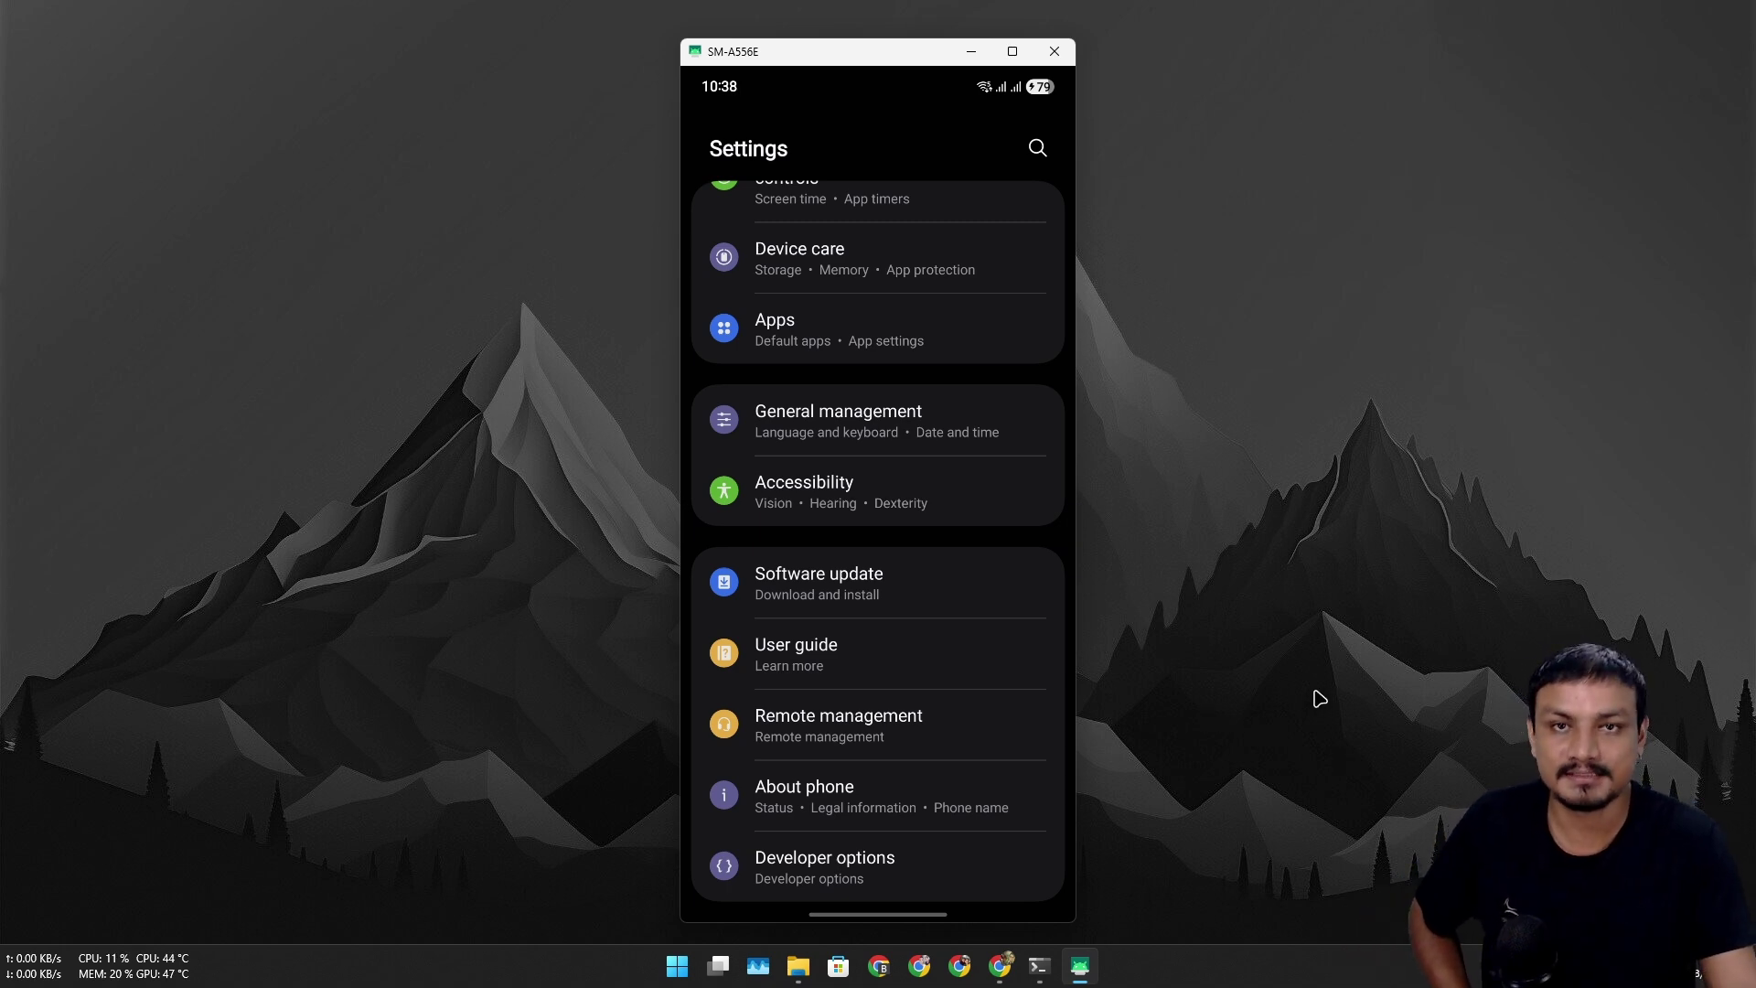
- Open Developer options and scroll to the freeform windows, Force Desktop mode and multi-window toggles
click(908, 865)
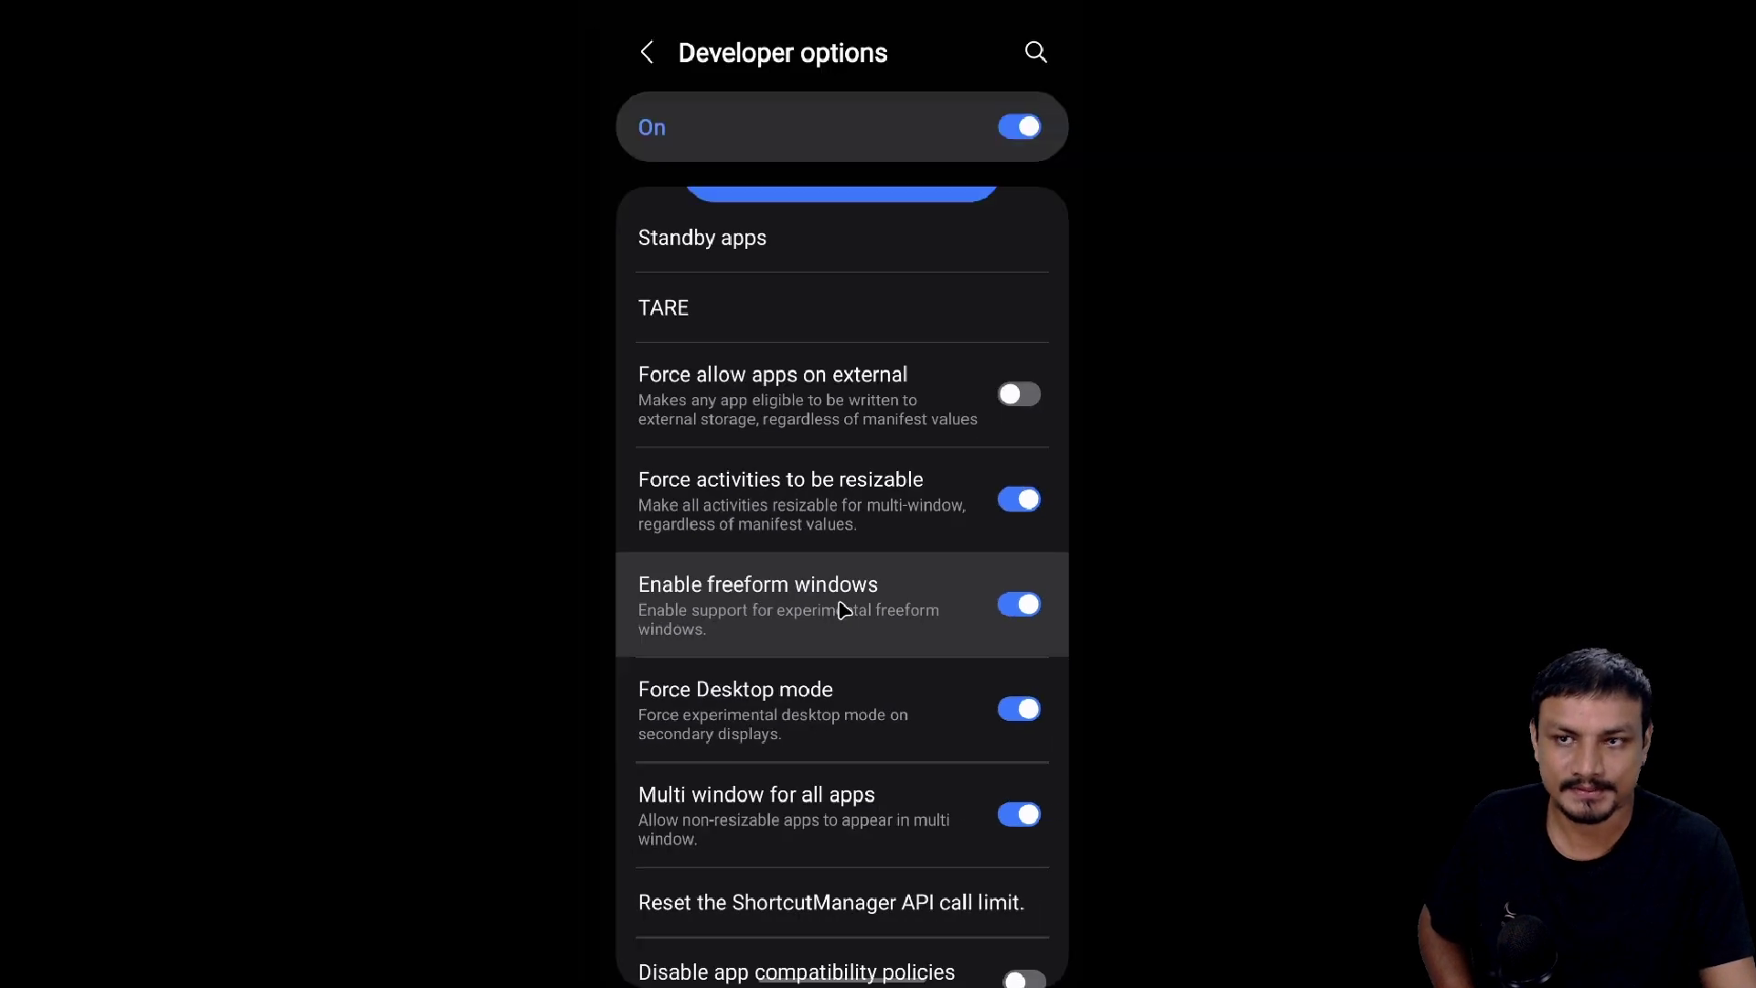
scroll(756, 578, down, 2)
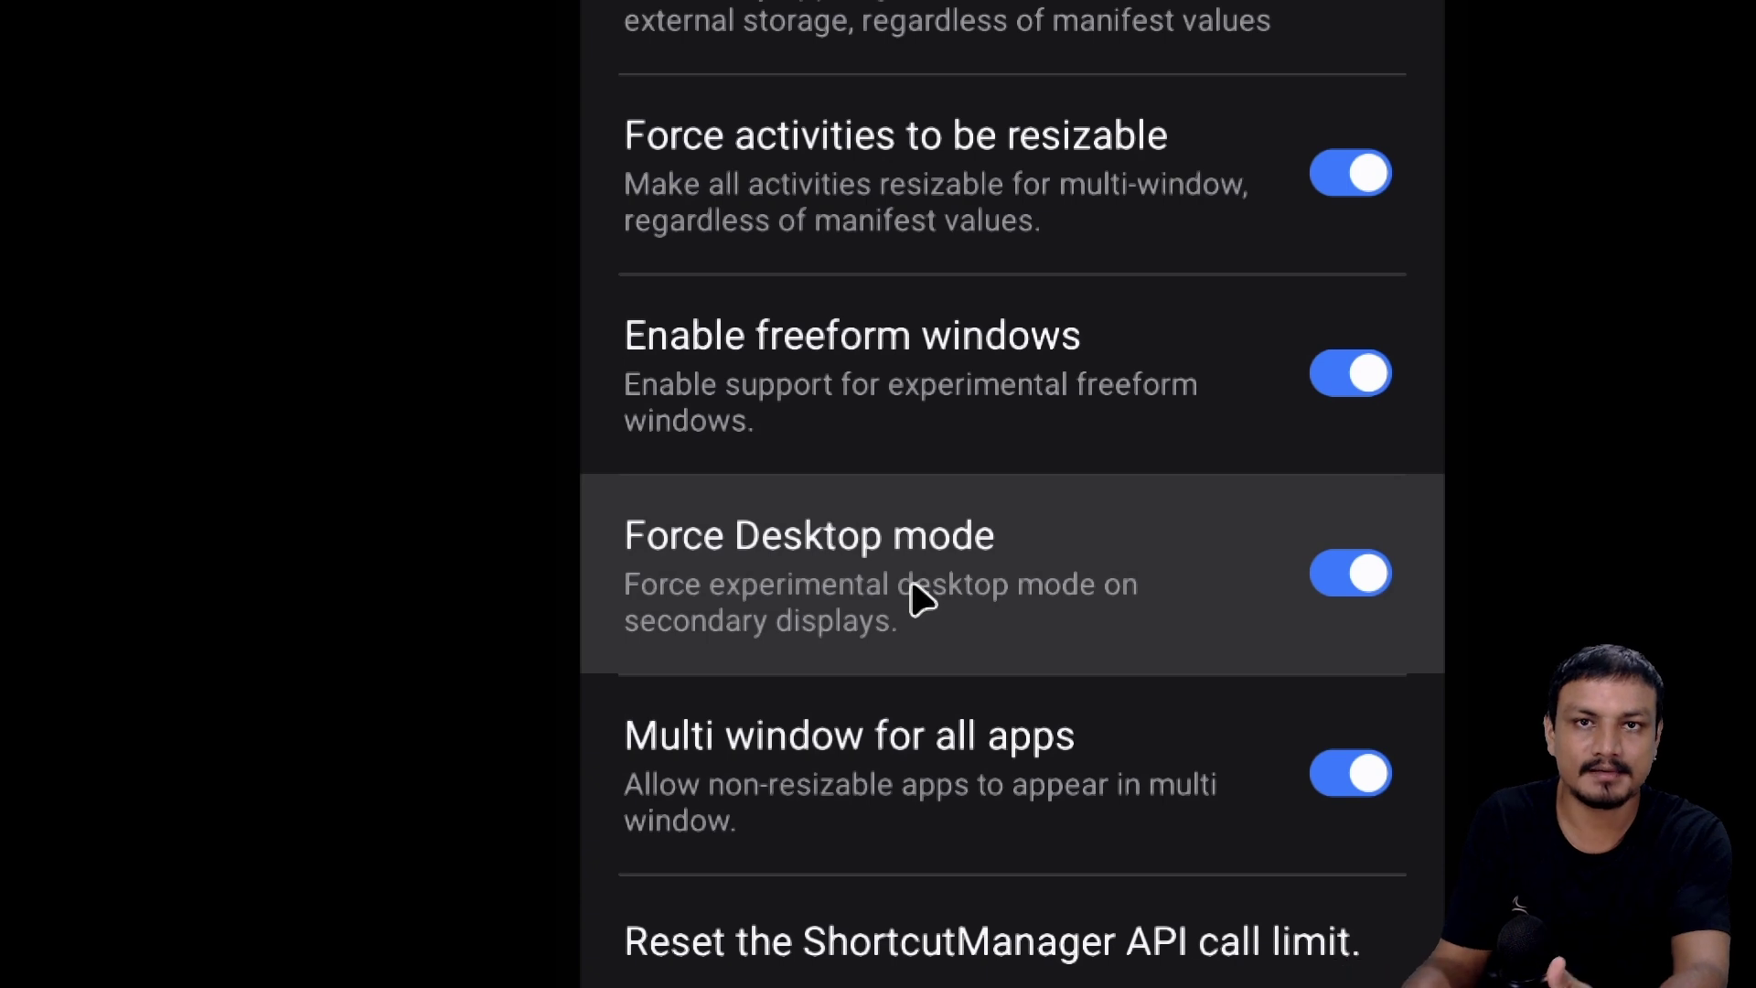
scroll(928, 484, down, 5)
scroll(659, 474, up, 2)
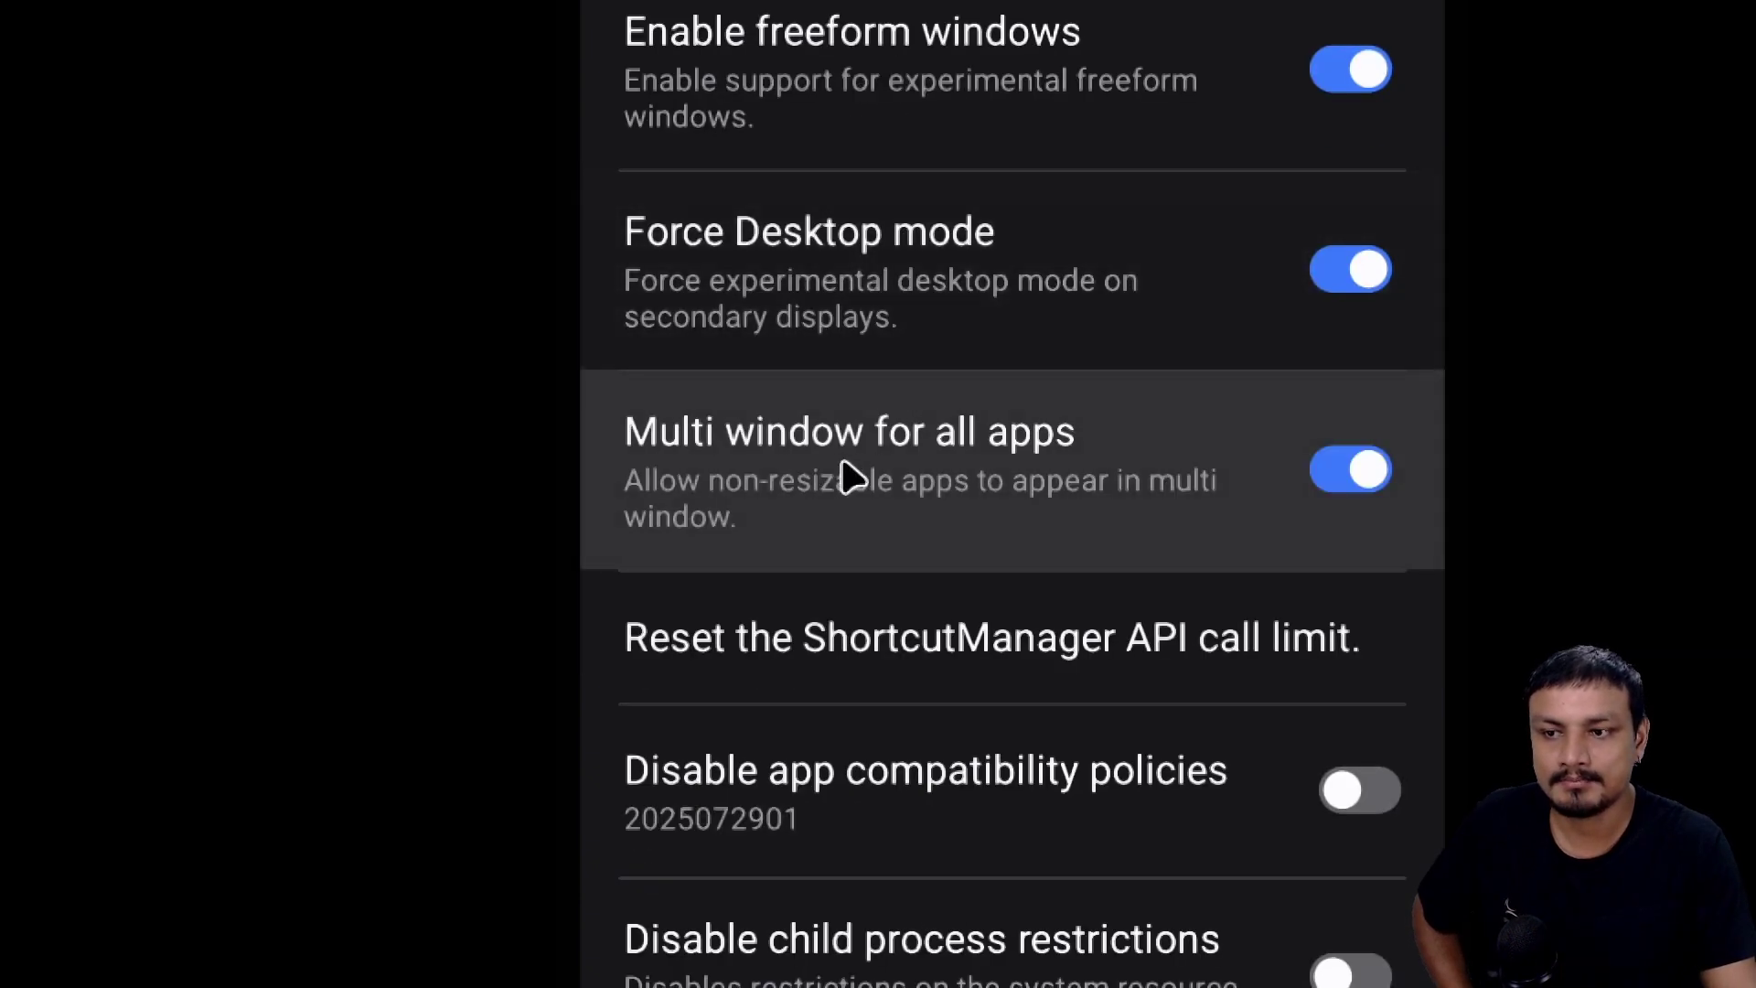